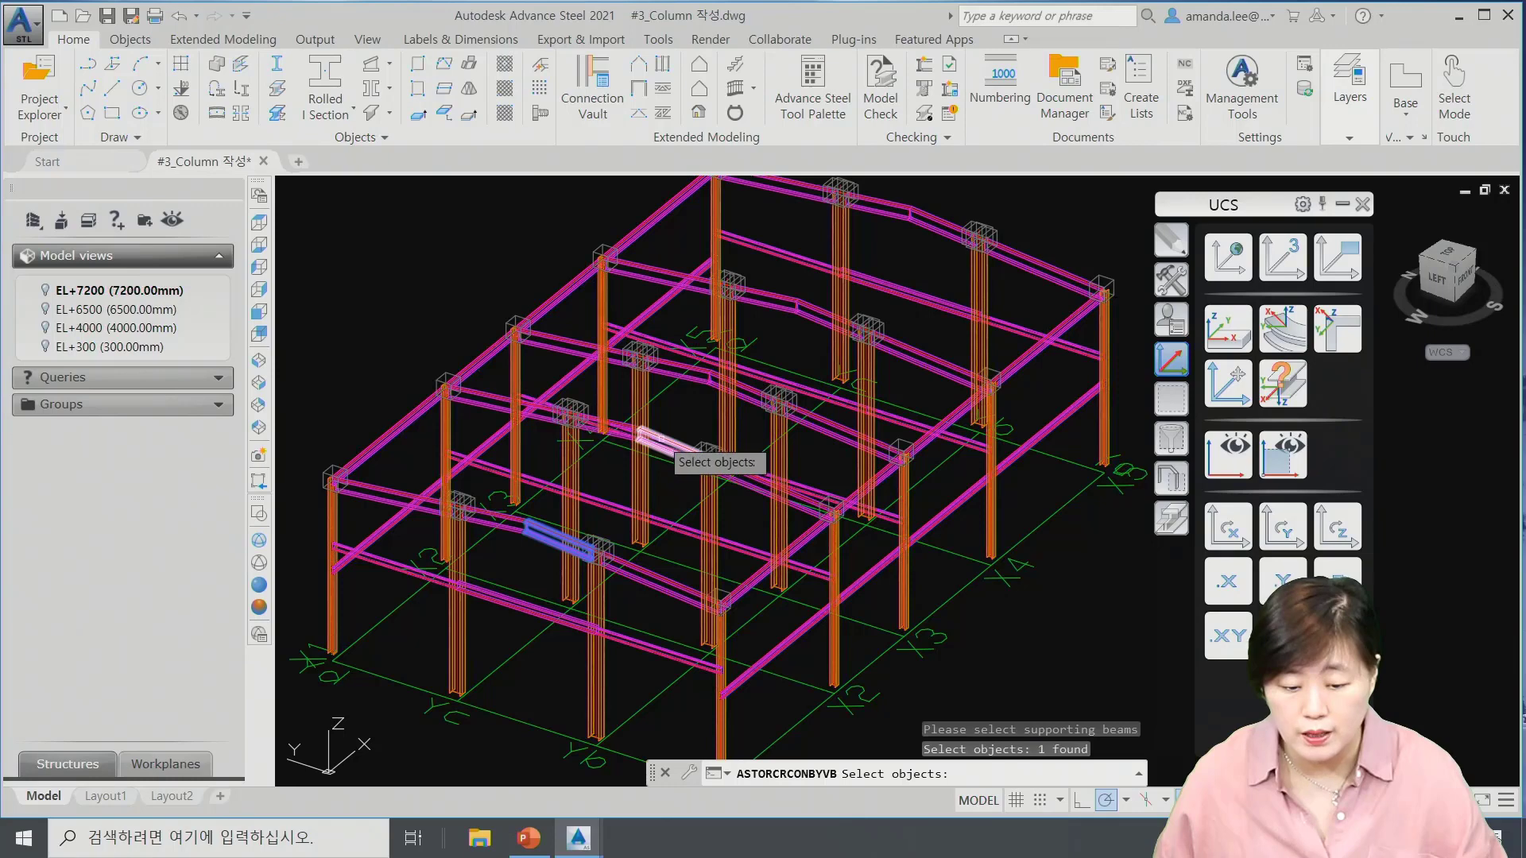
Add the remaining four short sloped beams between the ridge and the inner columns as supporting beams for the purlins.
click(660, 435)
click(735, 387)
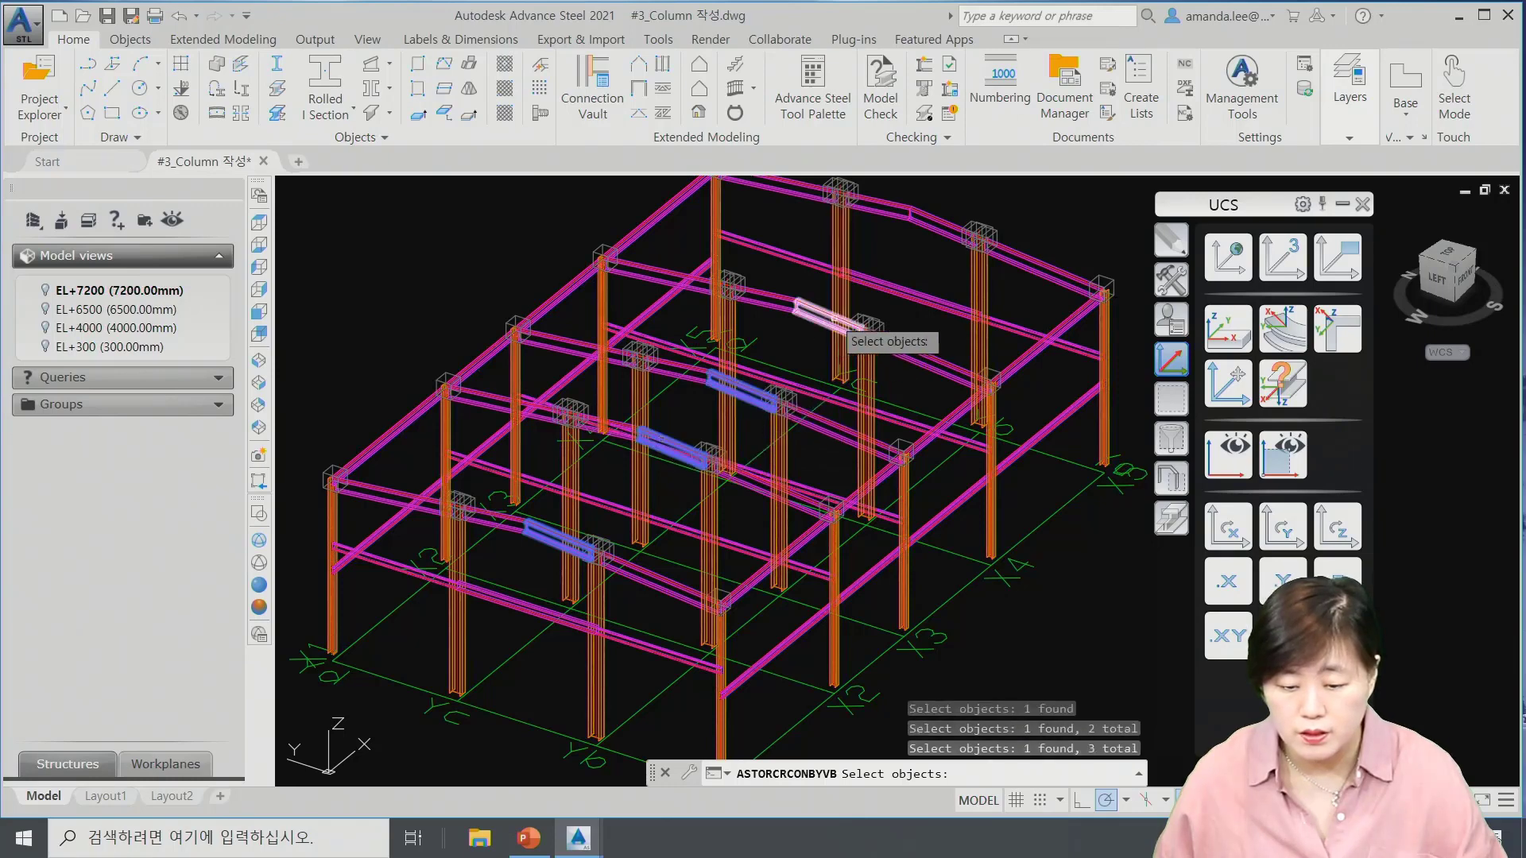
click(832, 321)
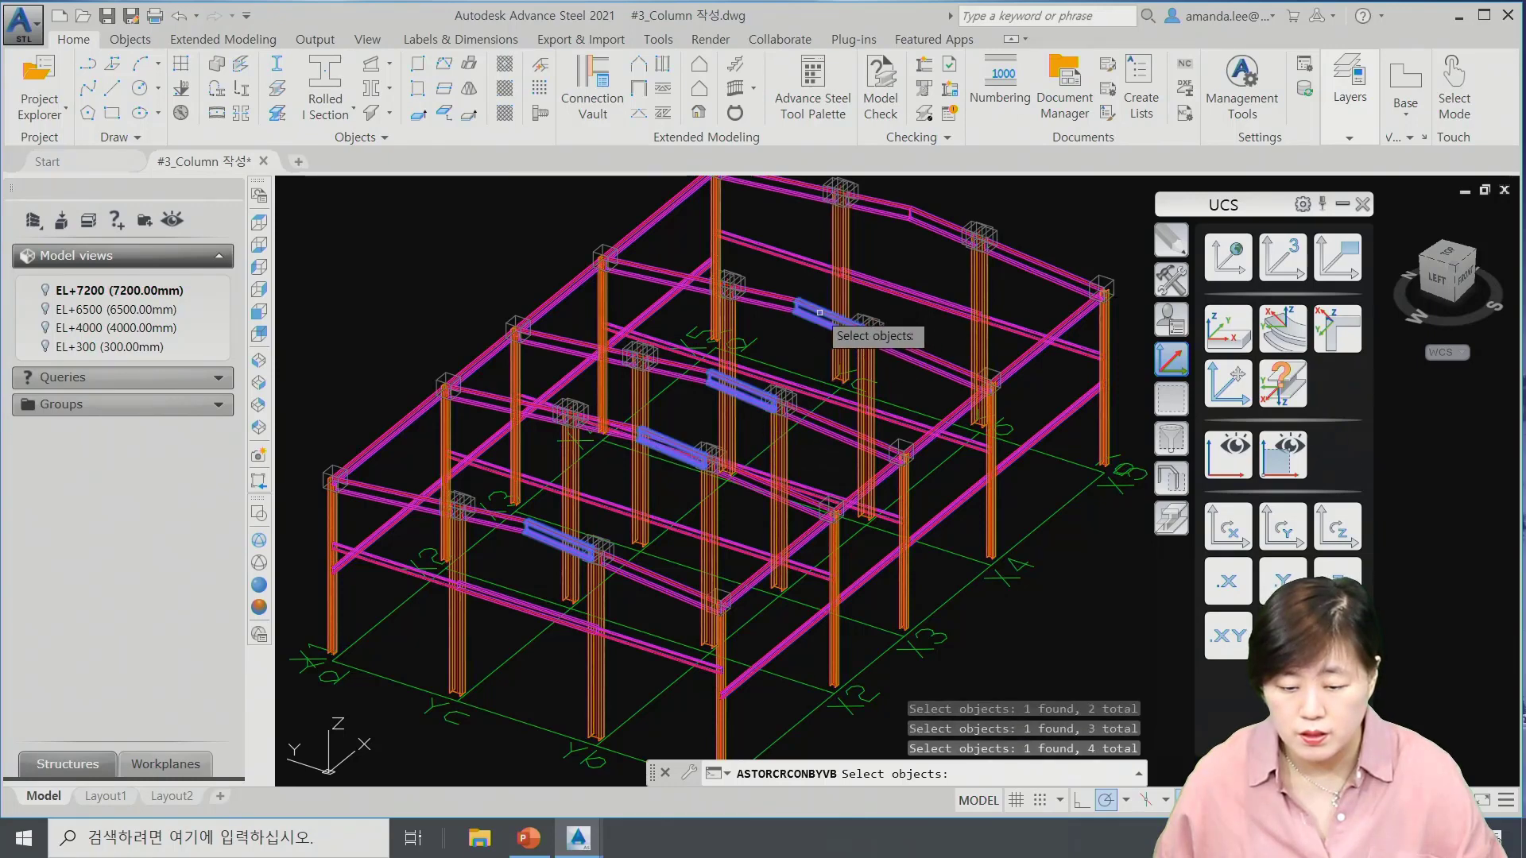
click(924, 219)
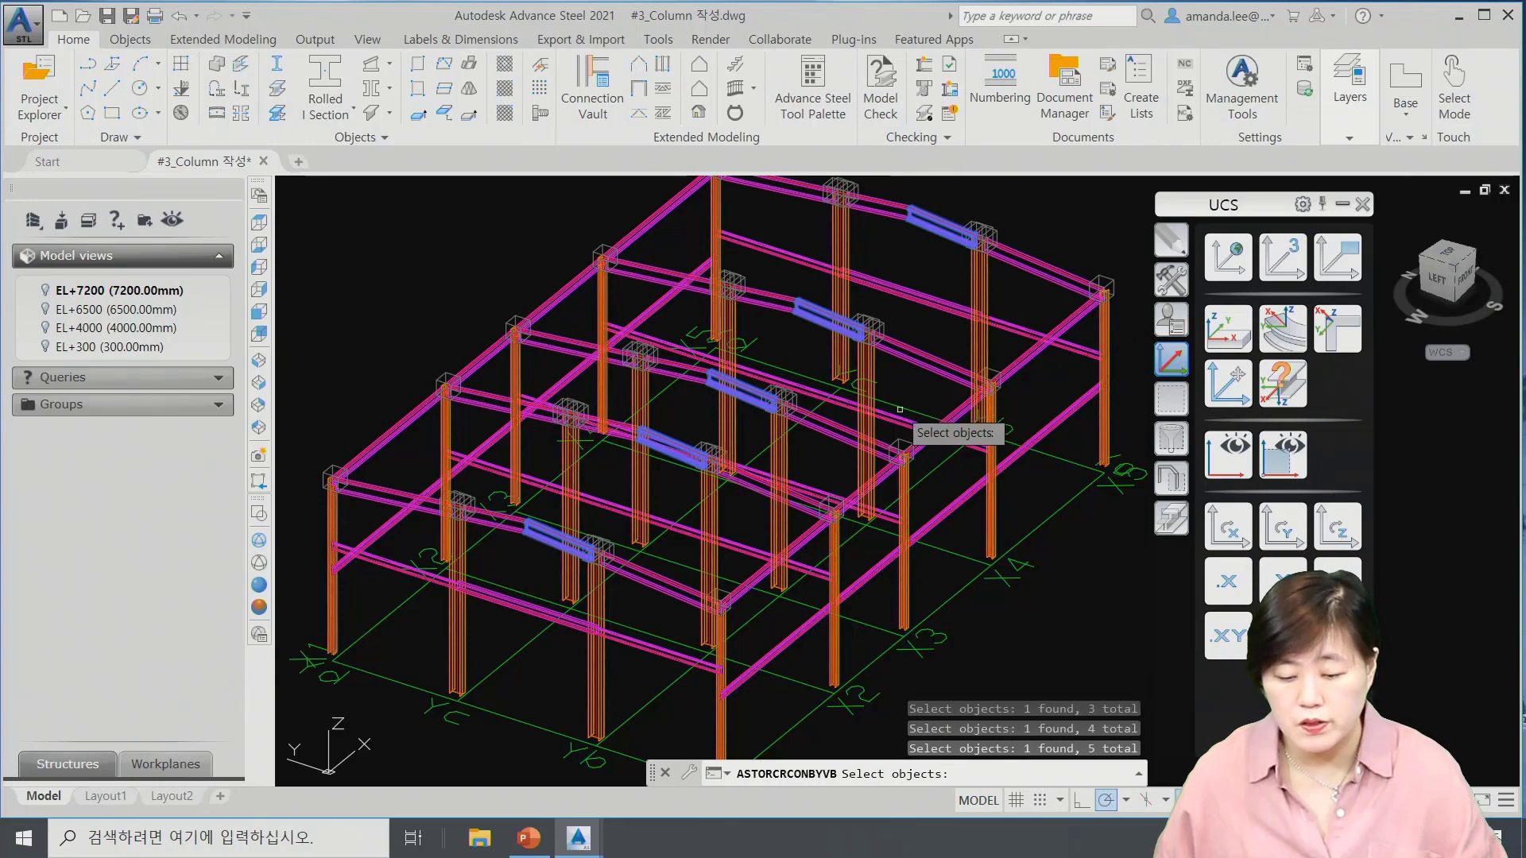
key(Return)
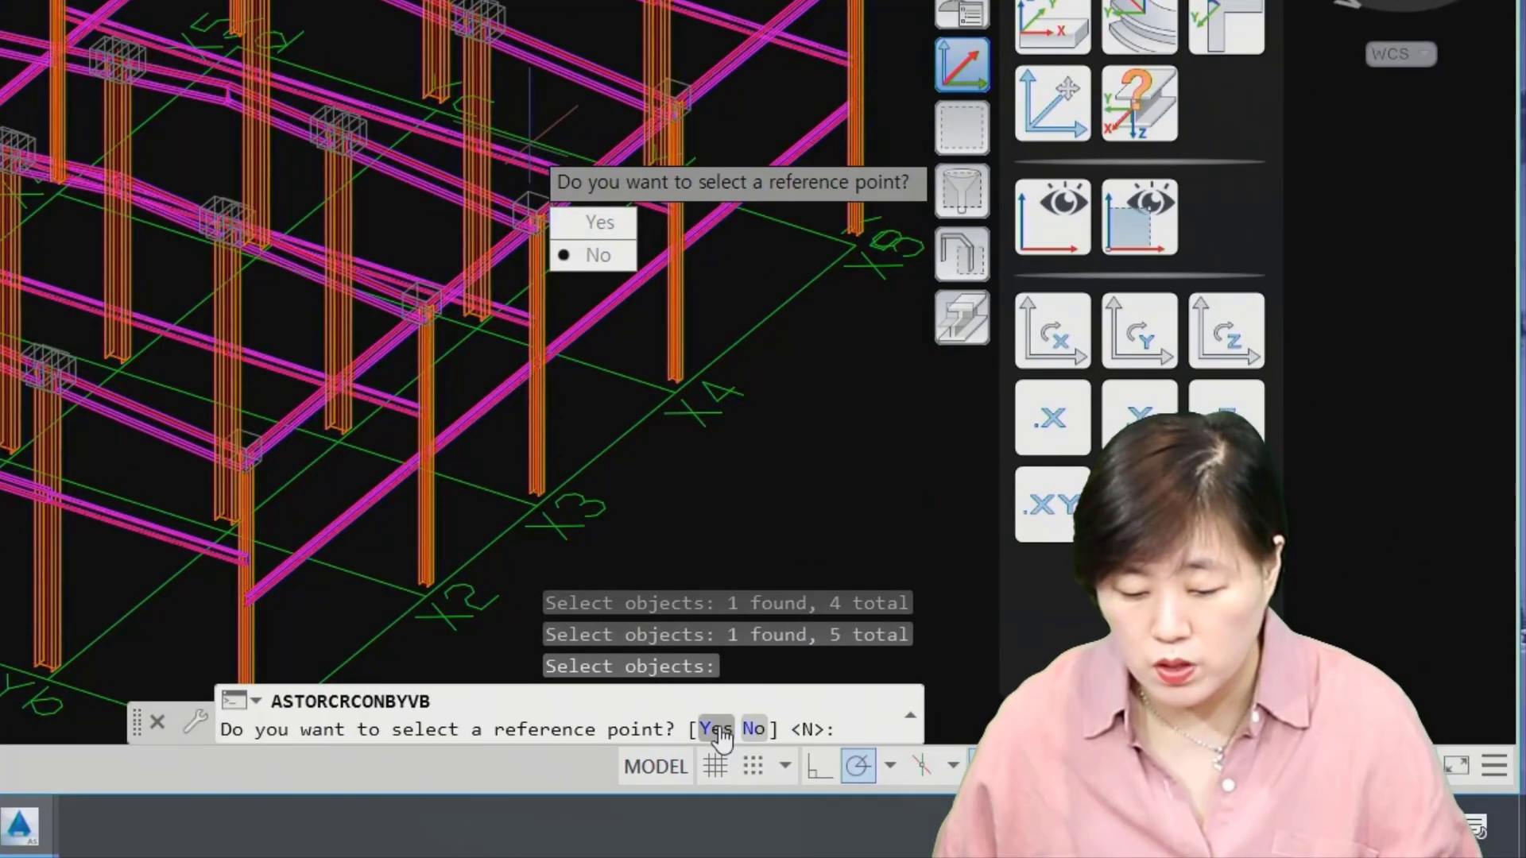
Choose to use a reference point and place it on the top of the front frame's ridge.
click(716, 729)
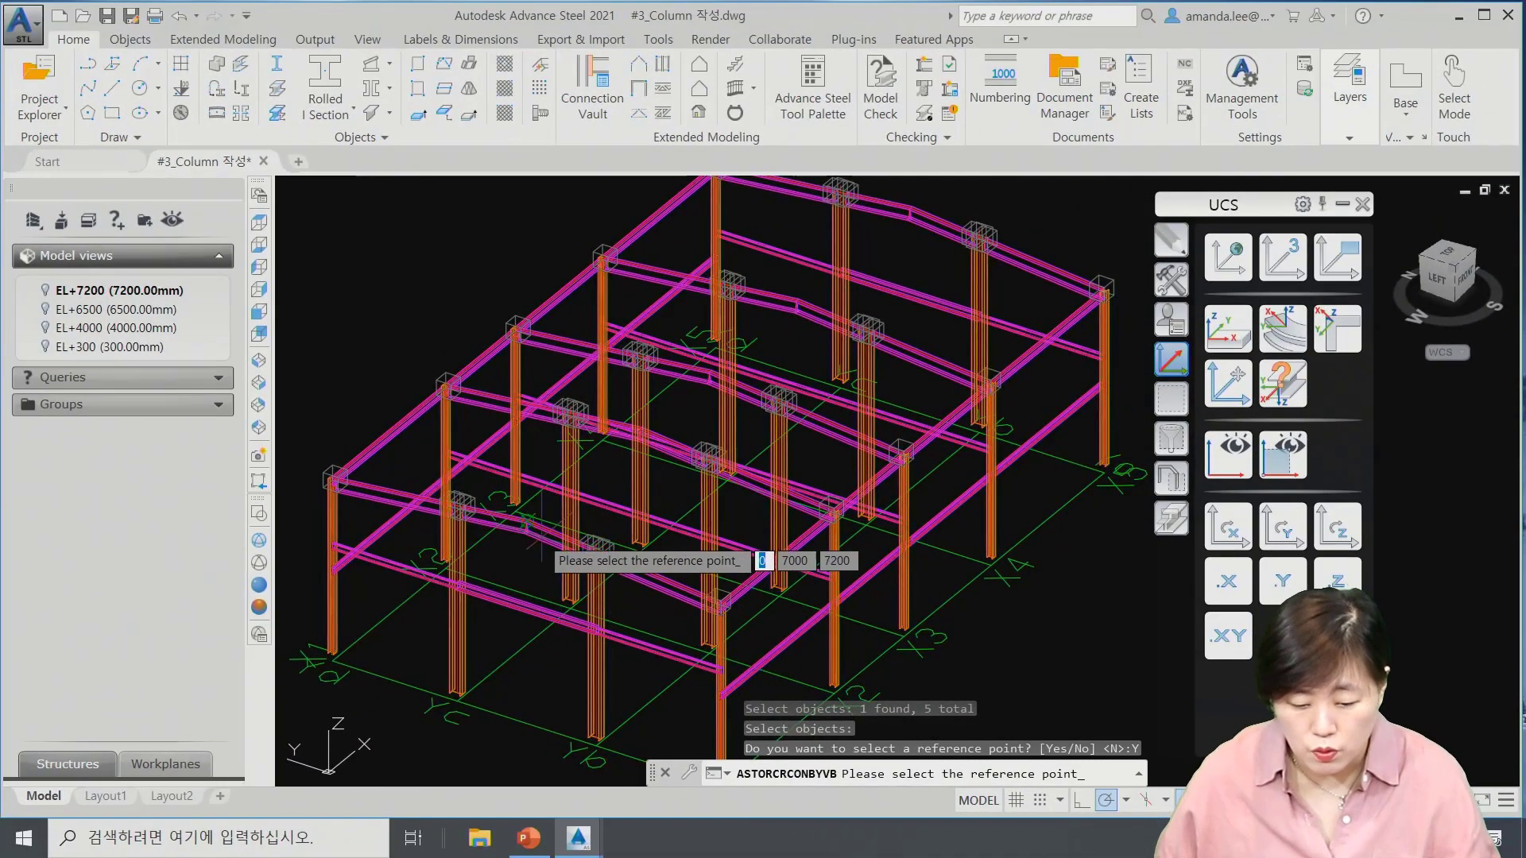
scroll(540, 539, up, 5)
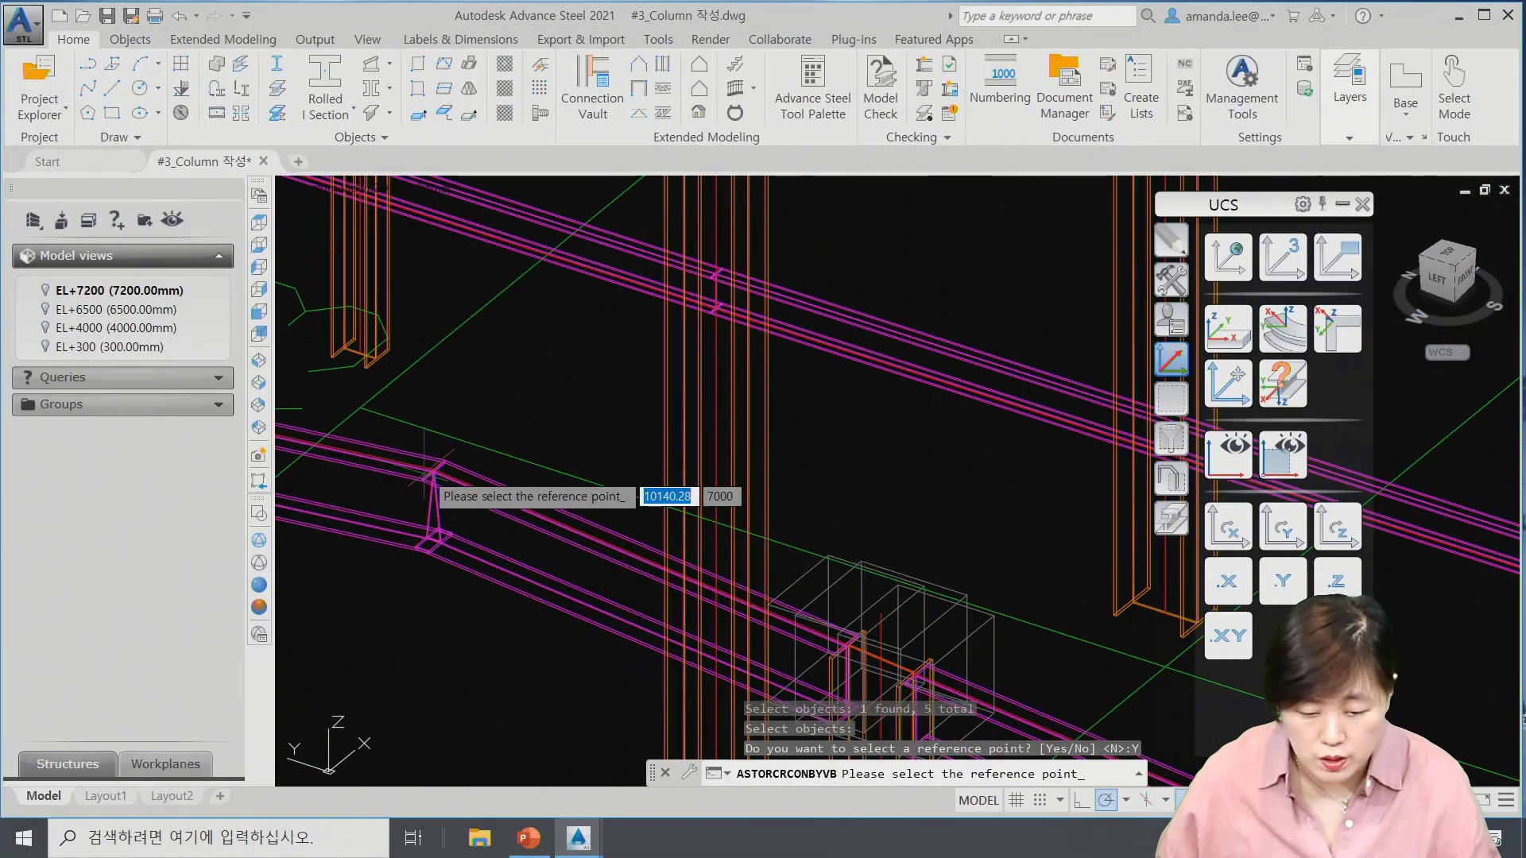
click(433, 475)
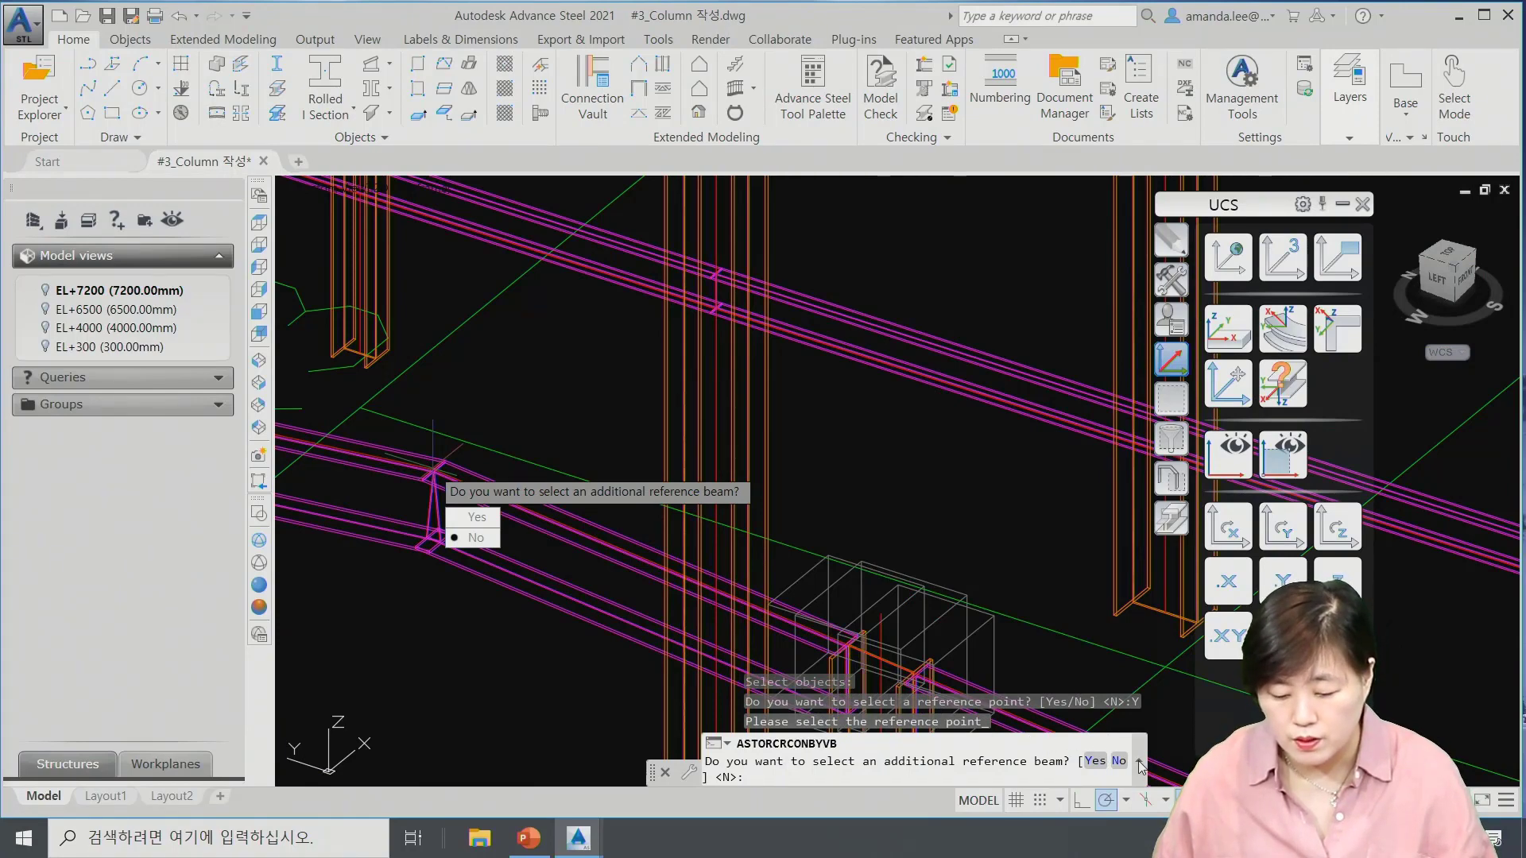
Add the five outer sloped beams between the inner columns and the eave as additional reference beams.
click(1095, 760)
scroll(719, 528, down, 5)
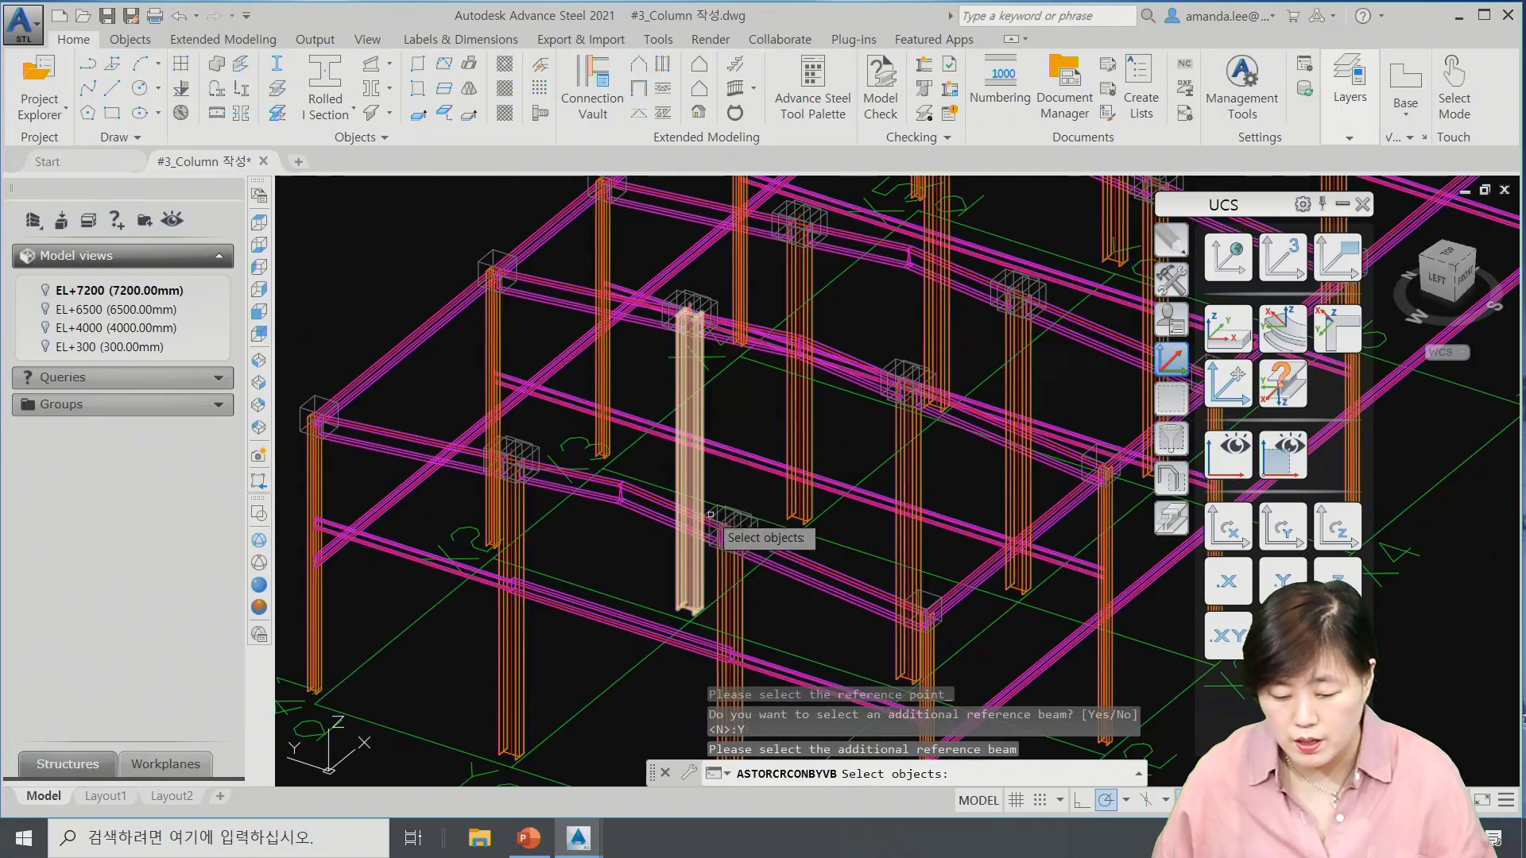
click(828, 595)
click(1036, 438)
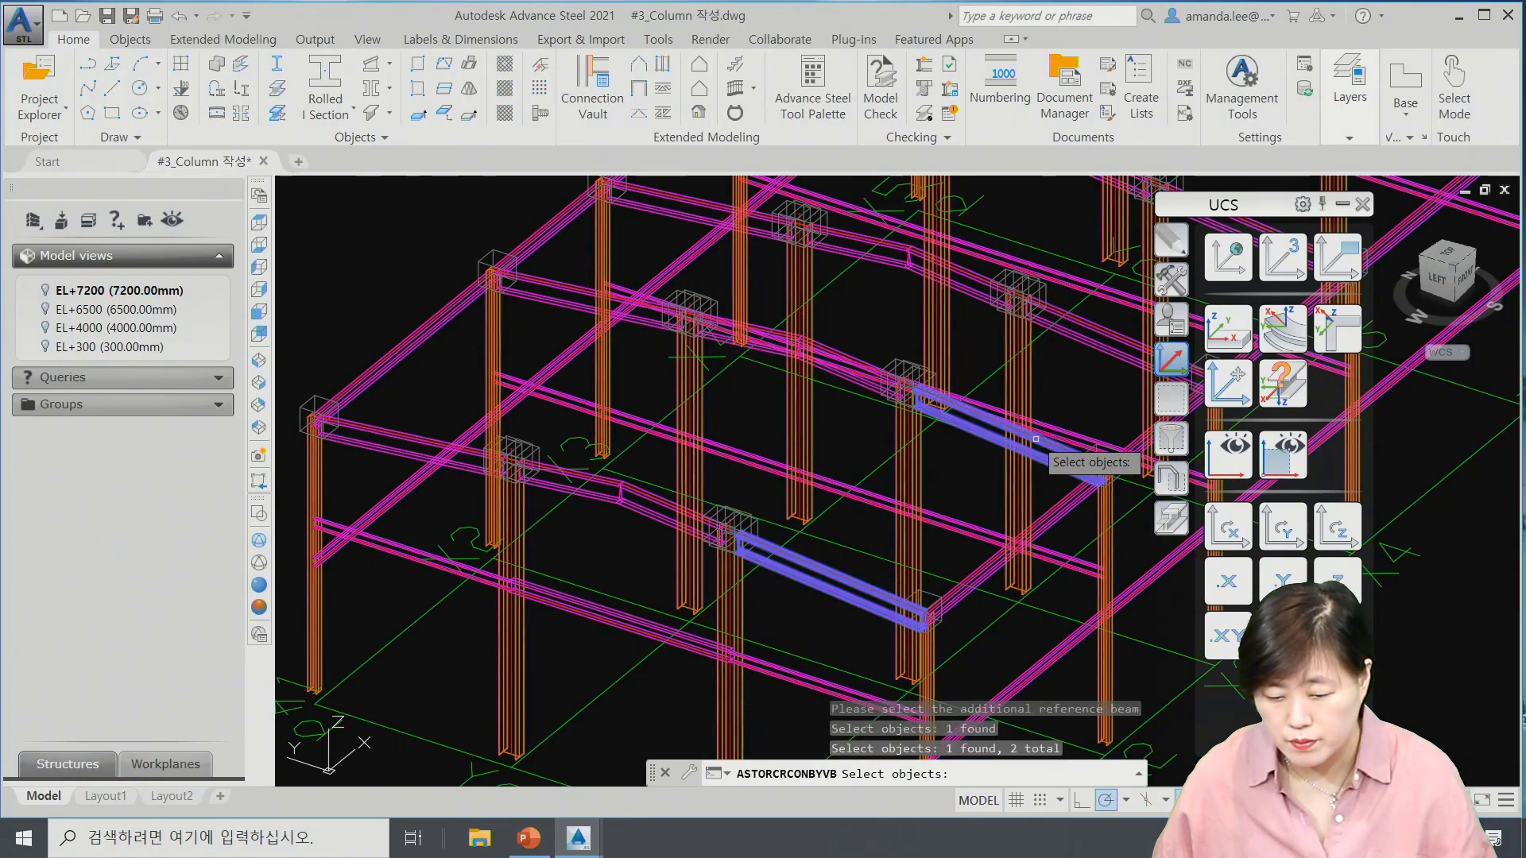
middle_drag(1035, 439, 753, 522)
click(865, 447)
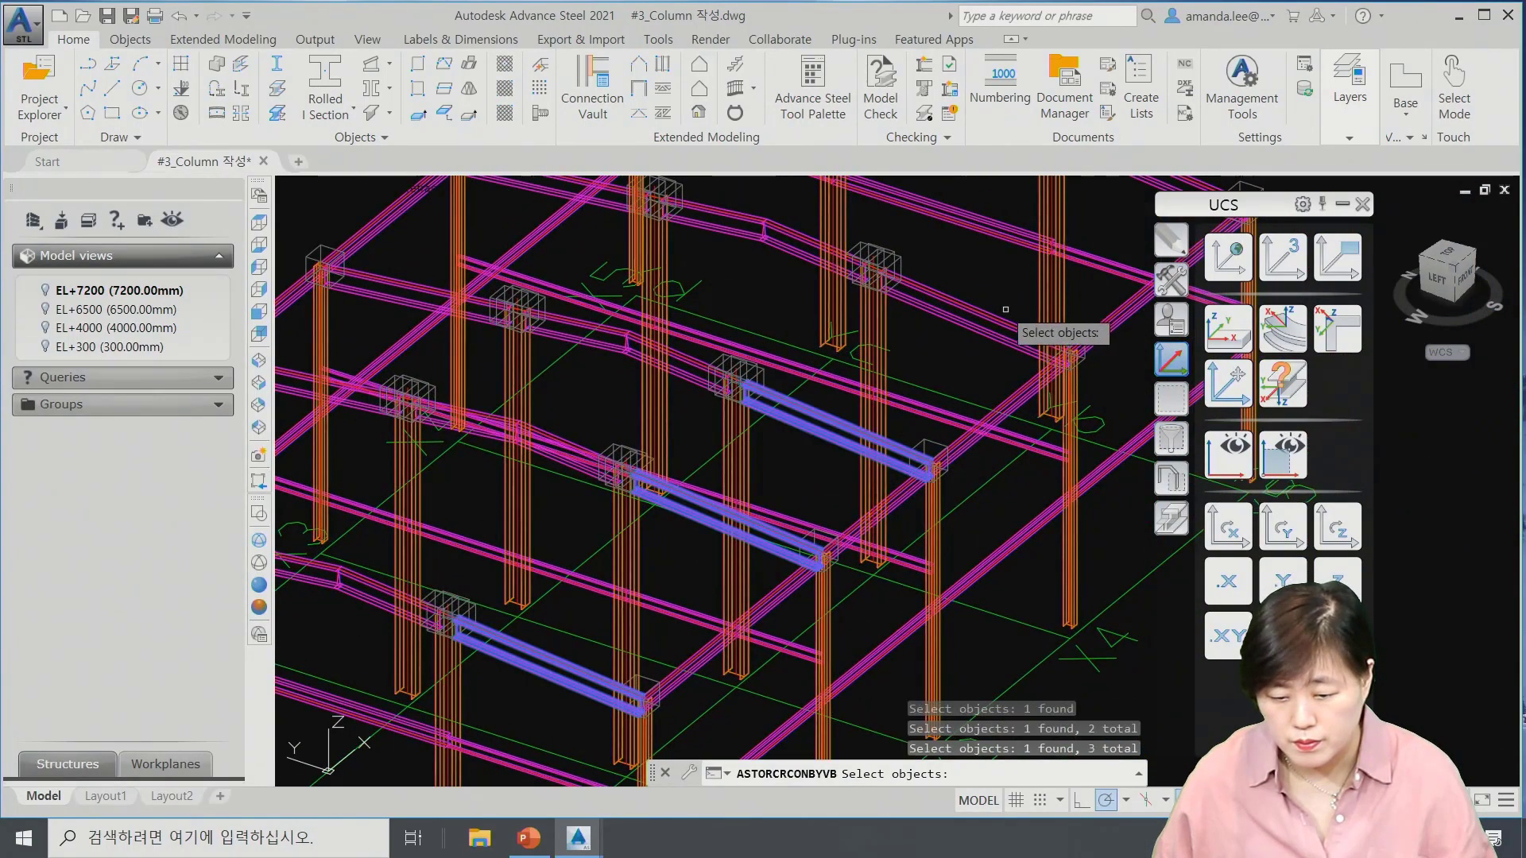
click(987, 315)
middle_drag(991, 389, 785, 548)
click(977, 340)
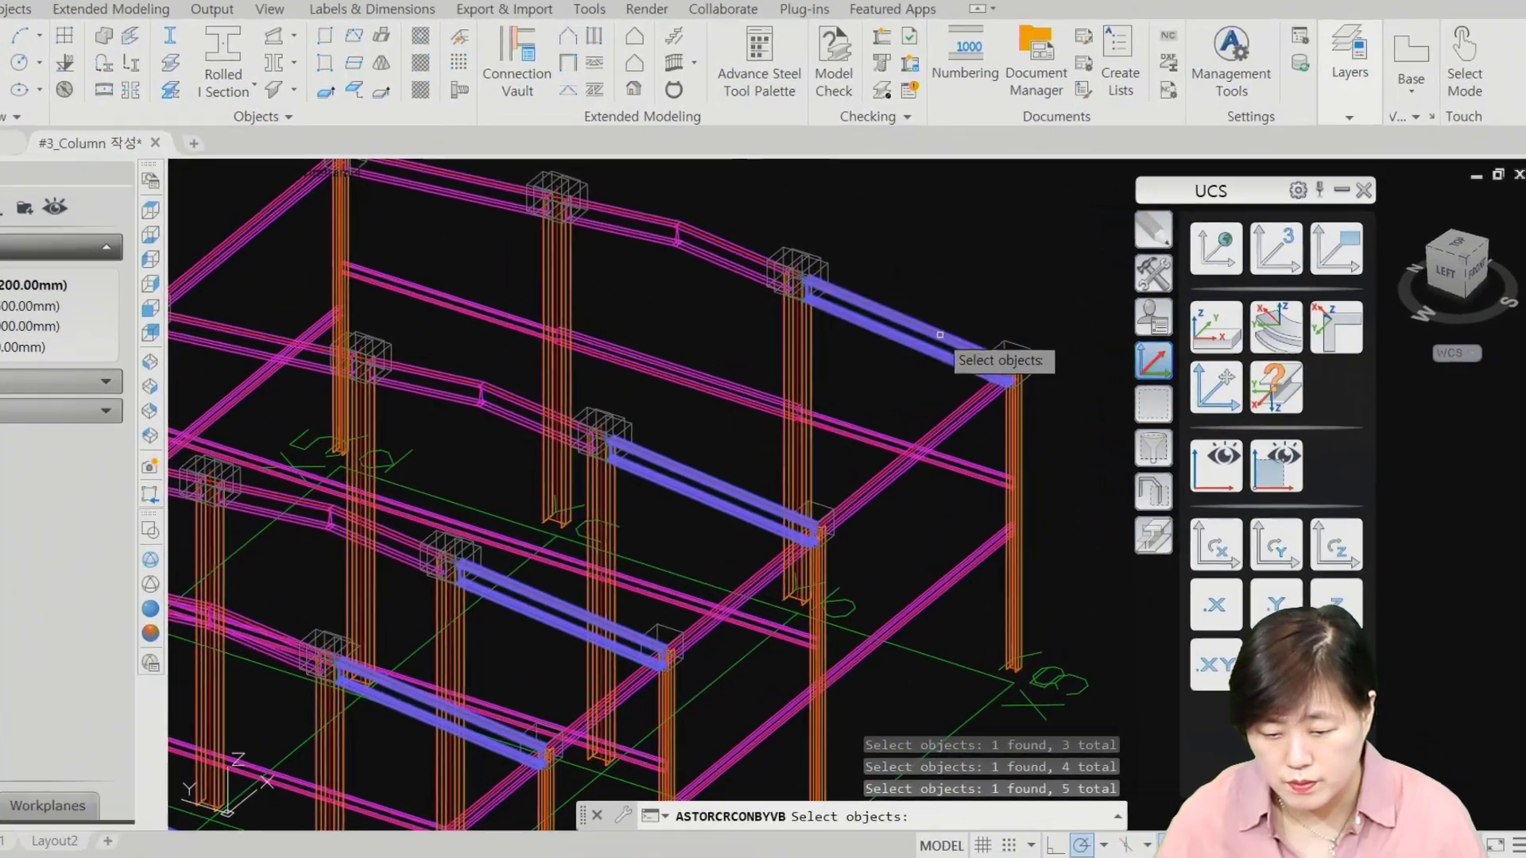
key(Return)
Name the purlin structural element Test1.
text(Test1)
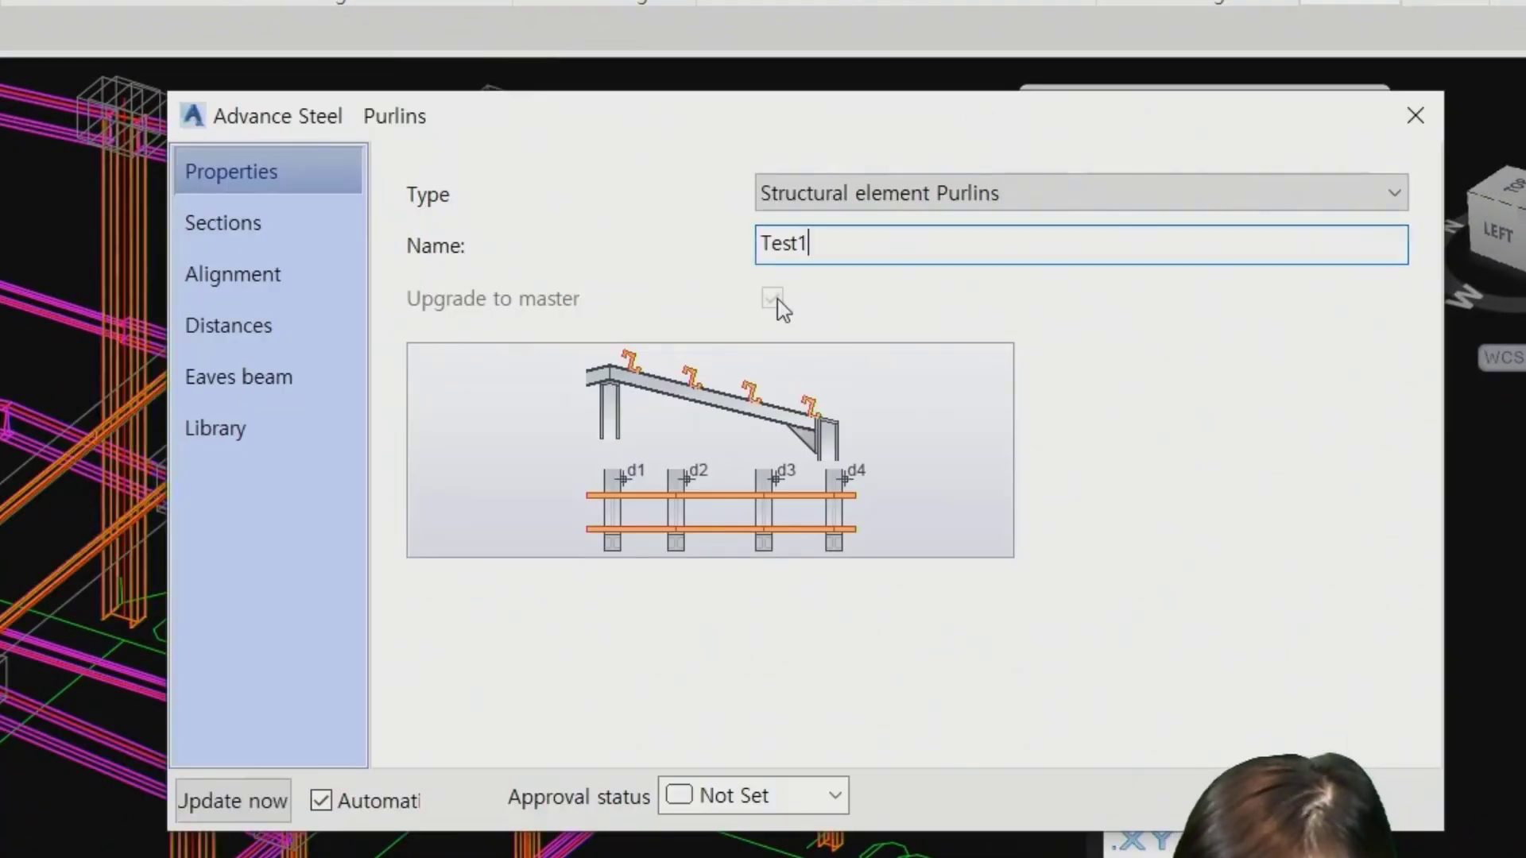
key(ctrl+a)
text(Test)
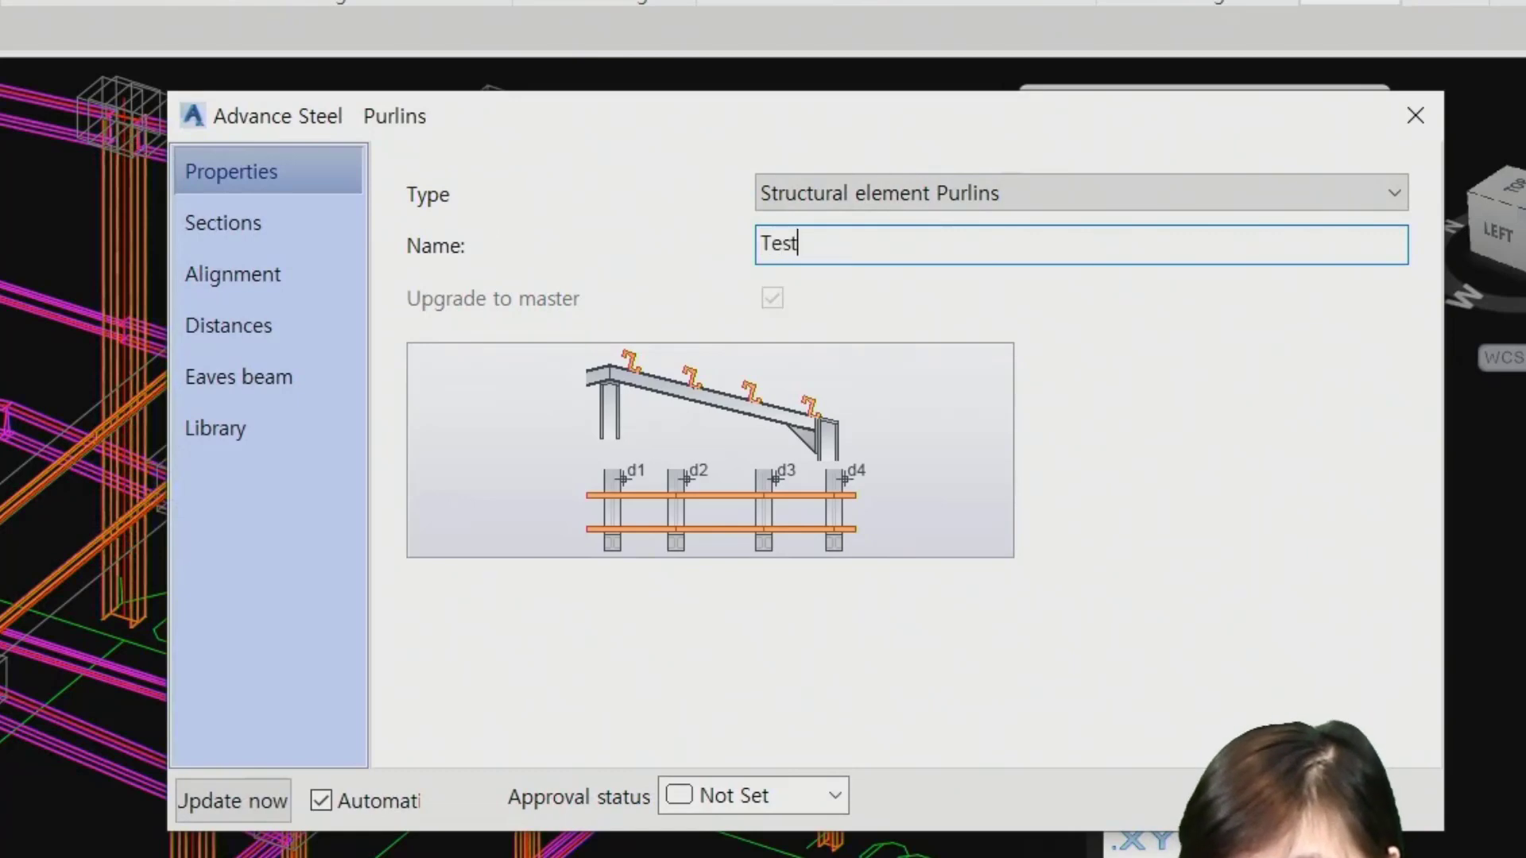
text(1)
Set the purlin section to Korea C-Channels, size C 100x50x20x3.2.
click(257, 221)
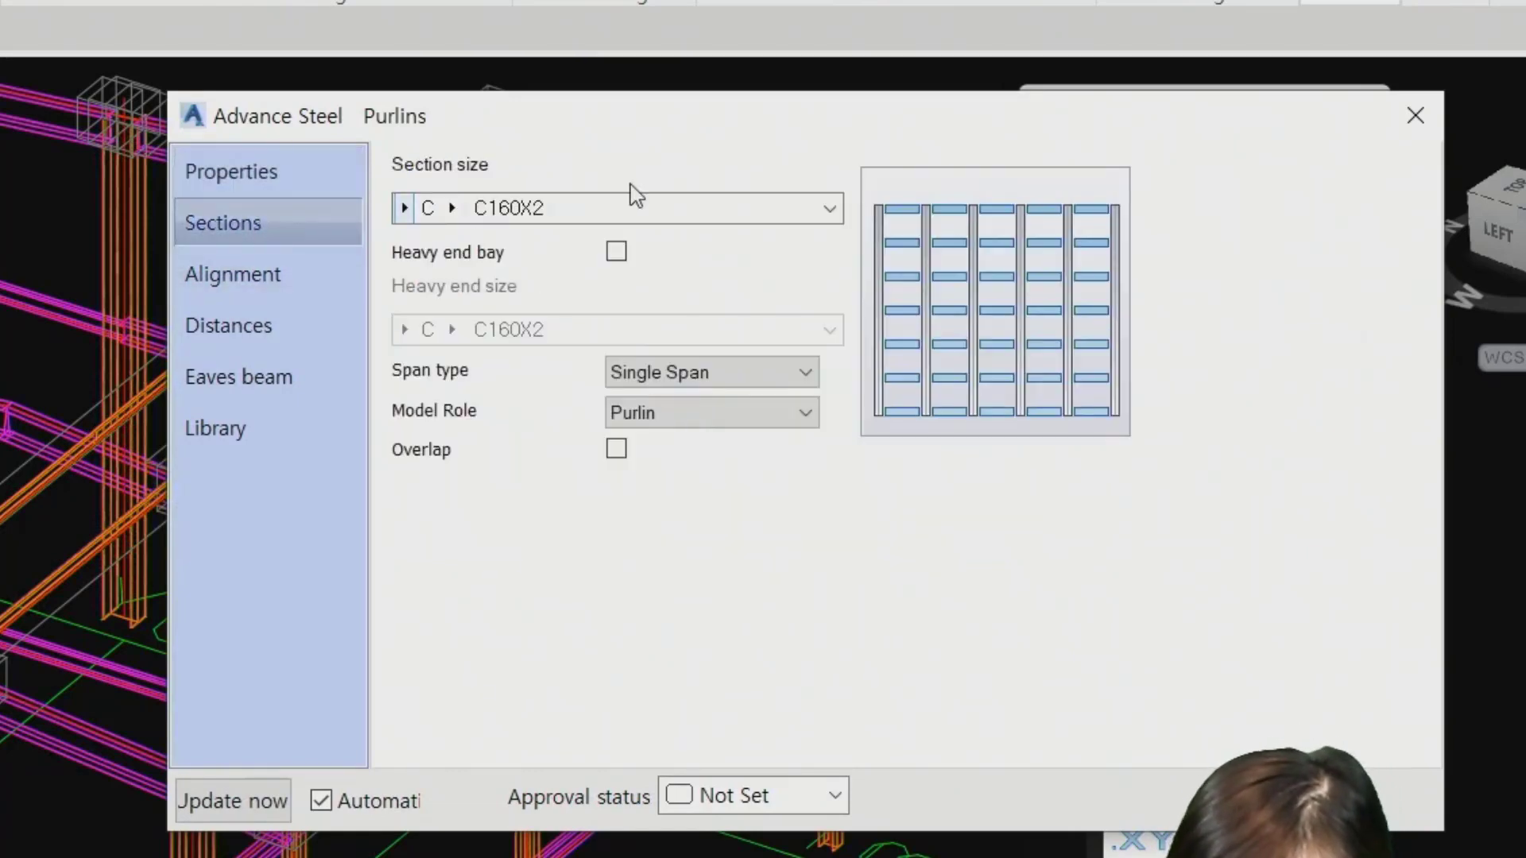
click(404, 209)
mouse_move(579, 685)
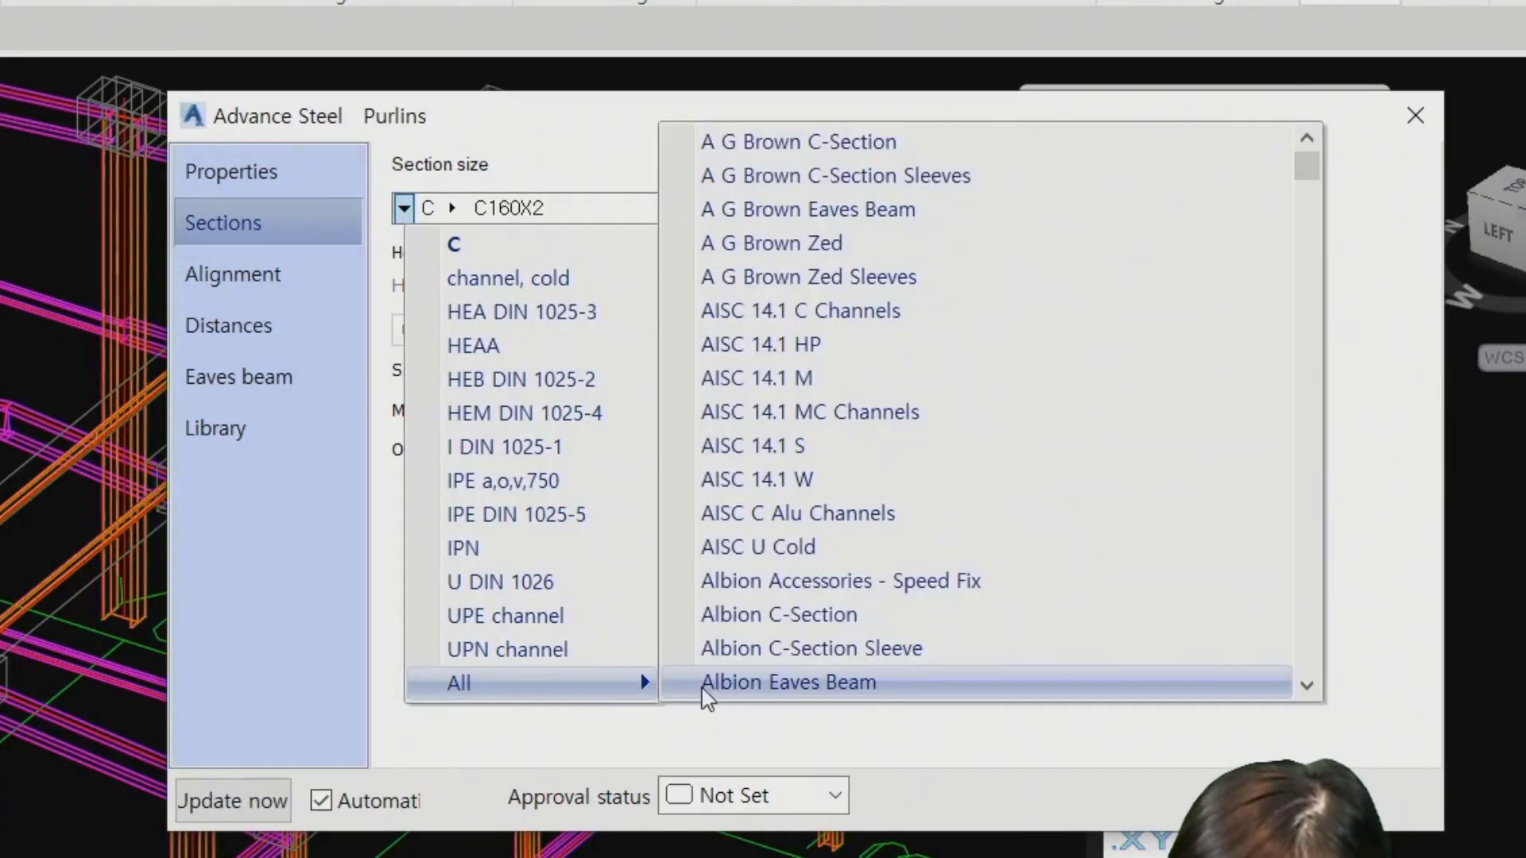
scroll(818, 647, down, 15)
scroll(823, 647, down, 1)
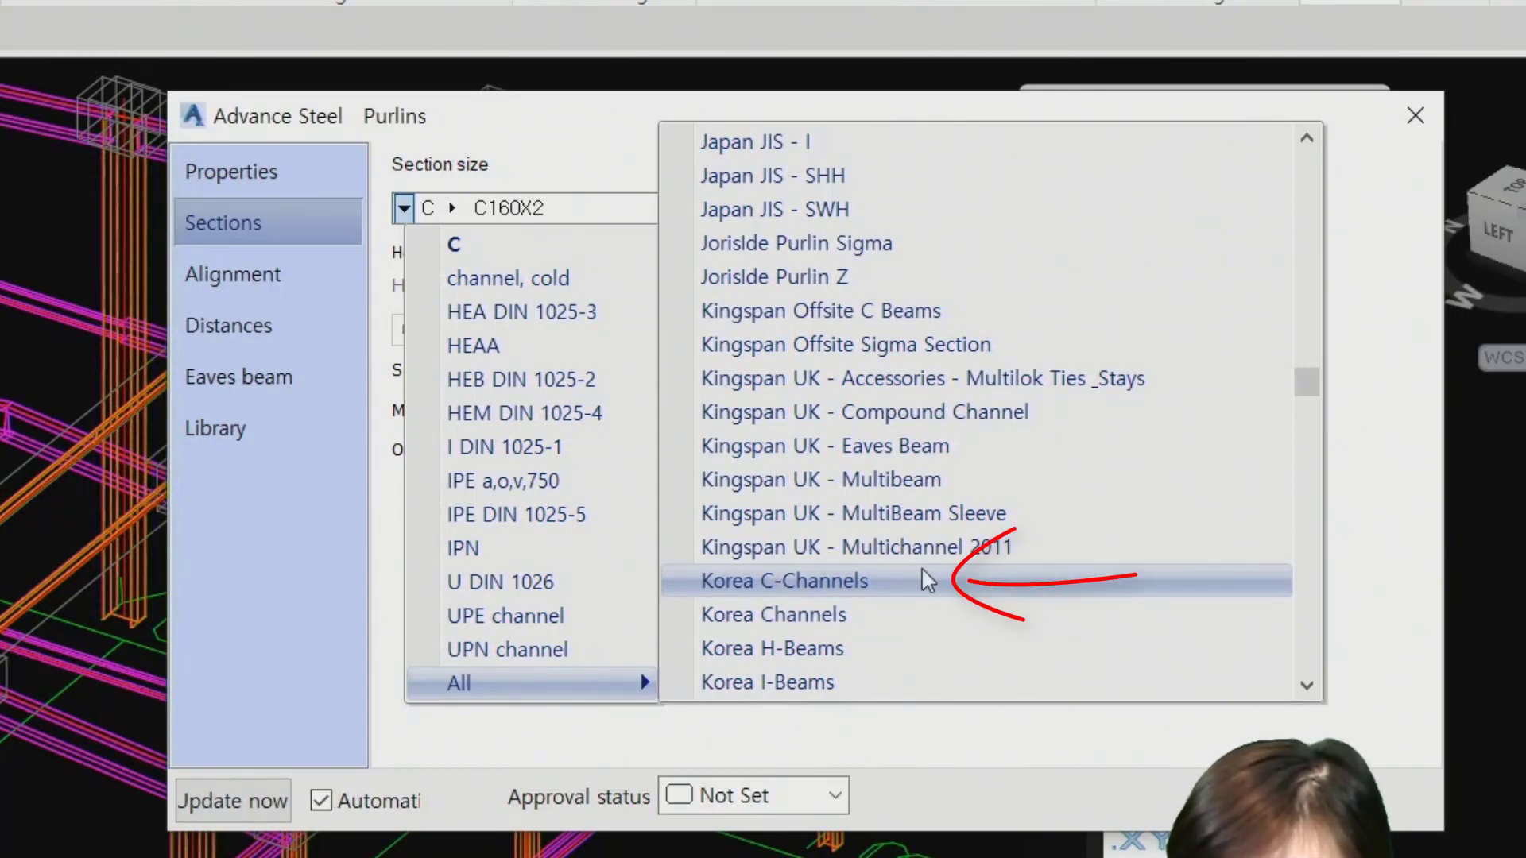
click(902, 581)
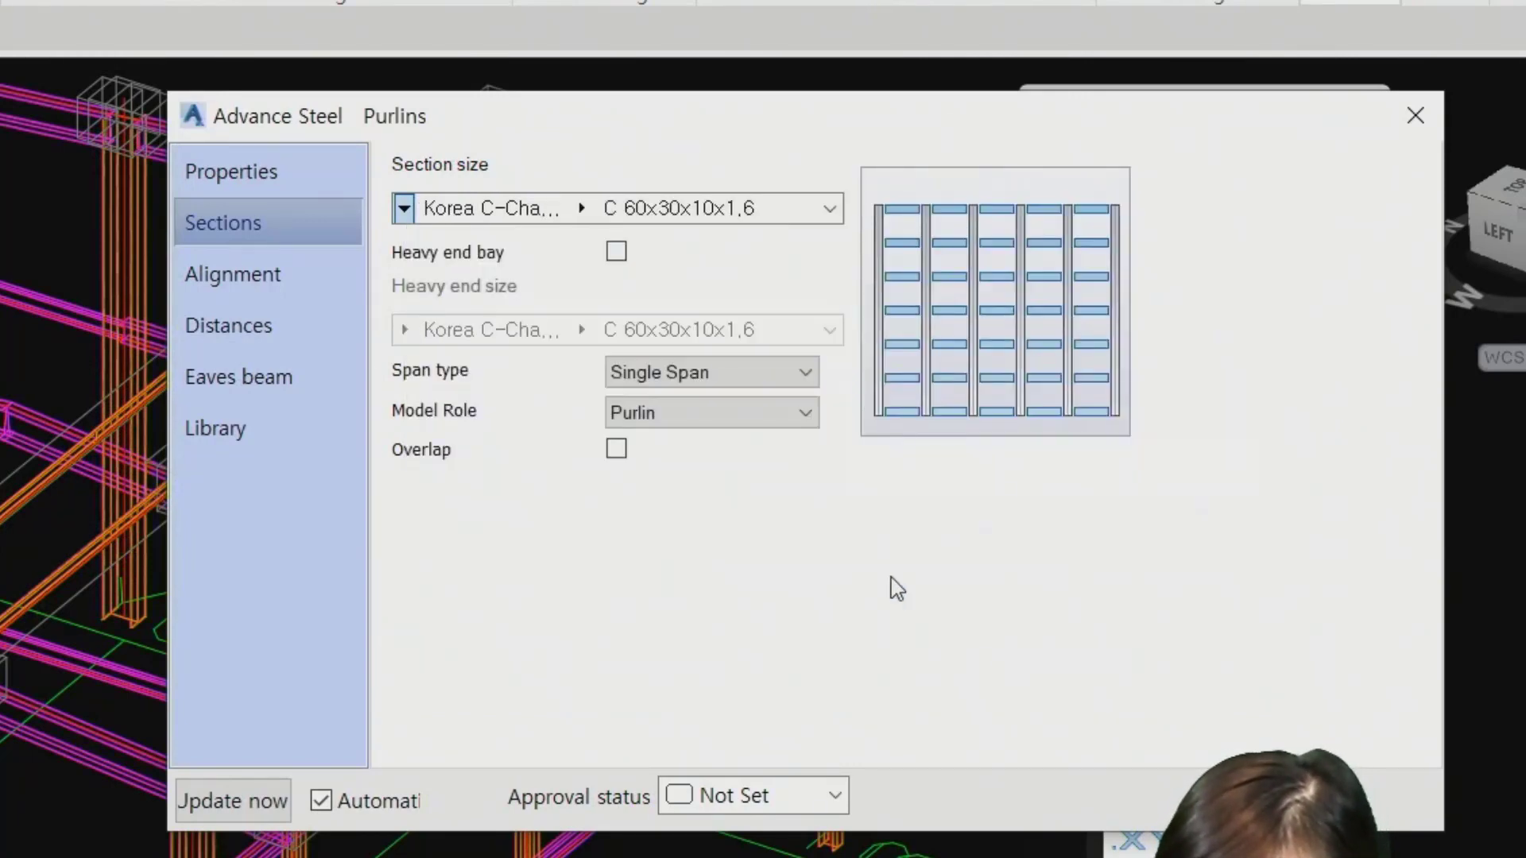
click(581, 210)
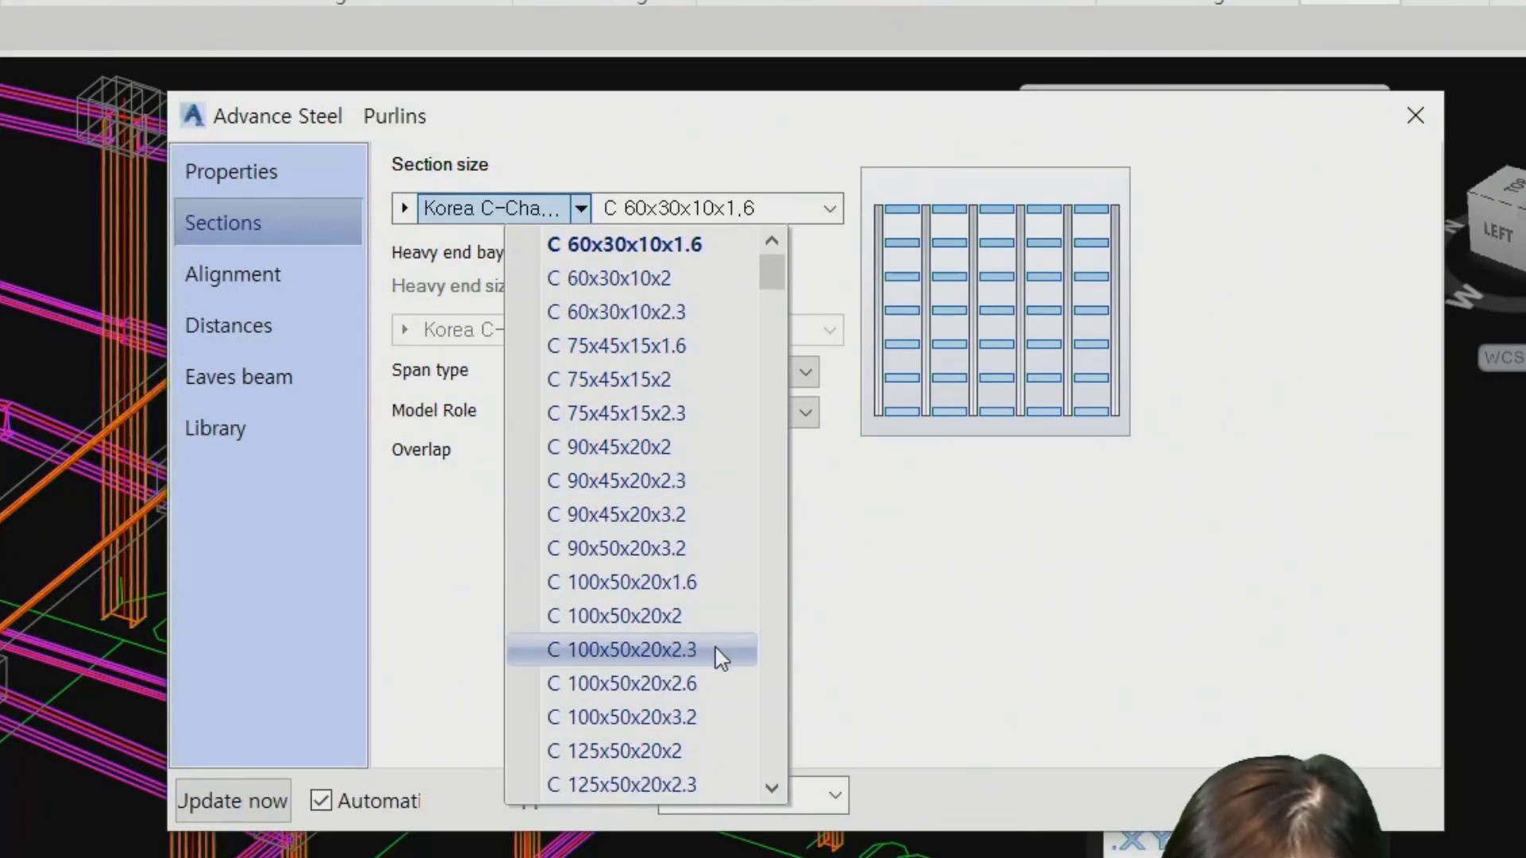
click(702, 718)
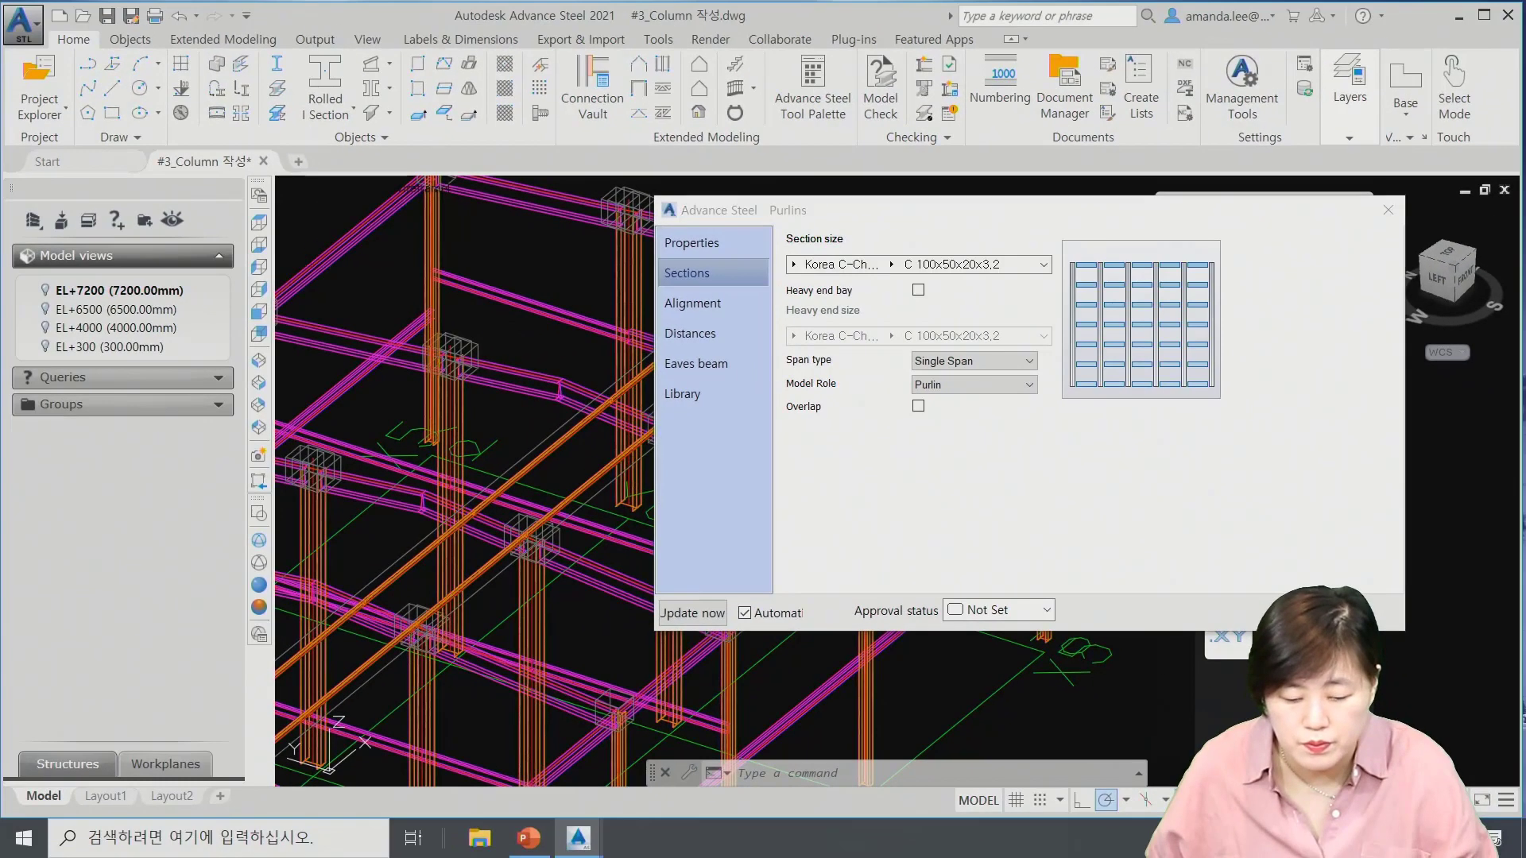
Examine the purlins' C profile and their position on the sloped beams in the Realistic visual style.
middle_drag(314, 638, 536, 556)
scroll(459, 509, up, 6)
scroll(391, 520, up, 6)
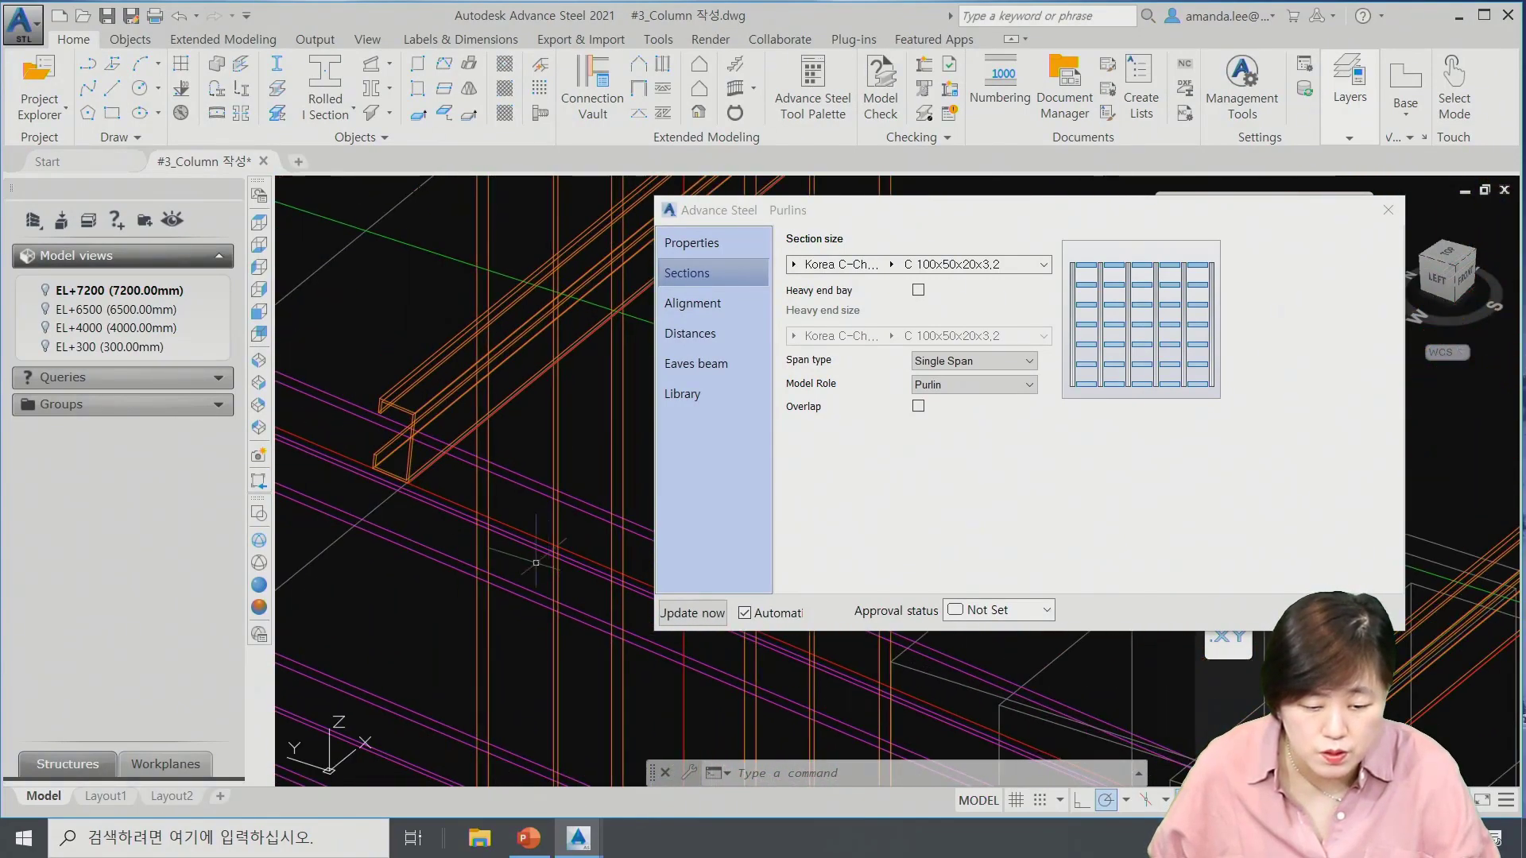
scroll(421, 441, up, 2)
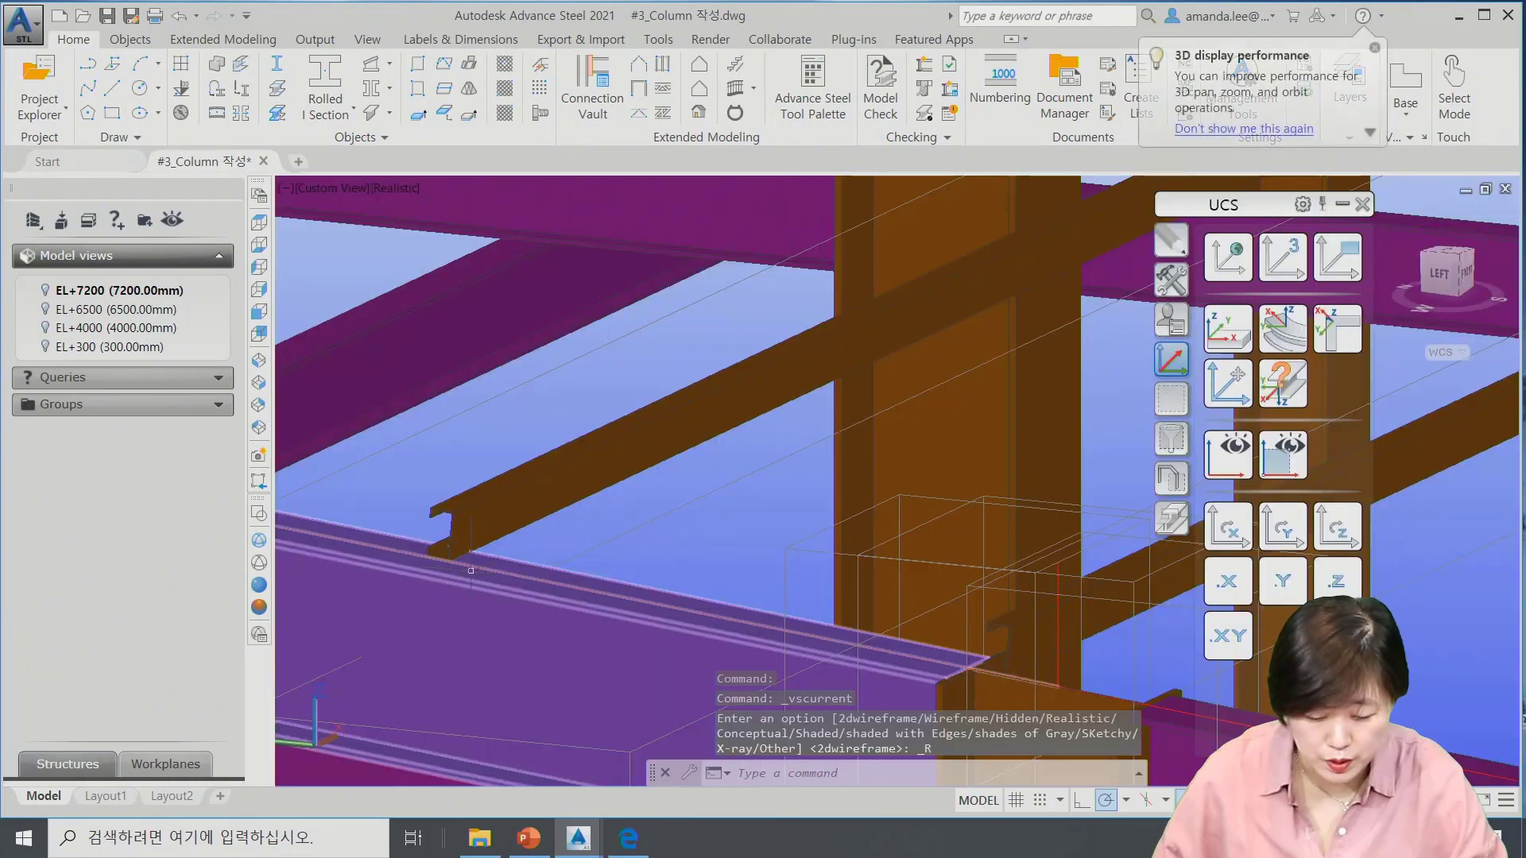
shift+middle_drag(604, 509, 475, 545)
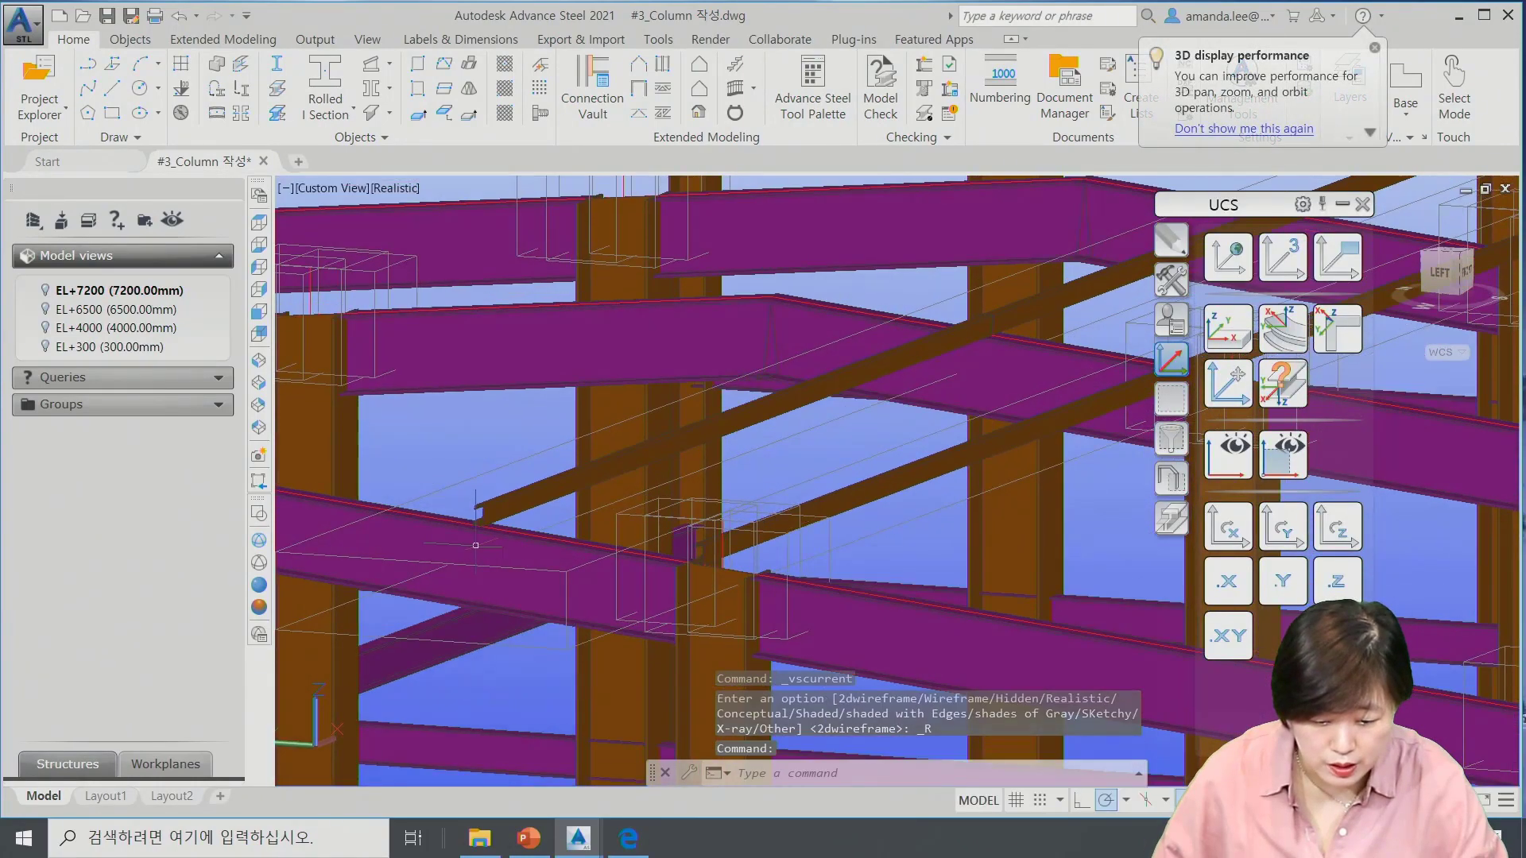
scroll(475, 545, up, 3)
scroll(647, 383, down, 5)
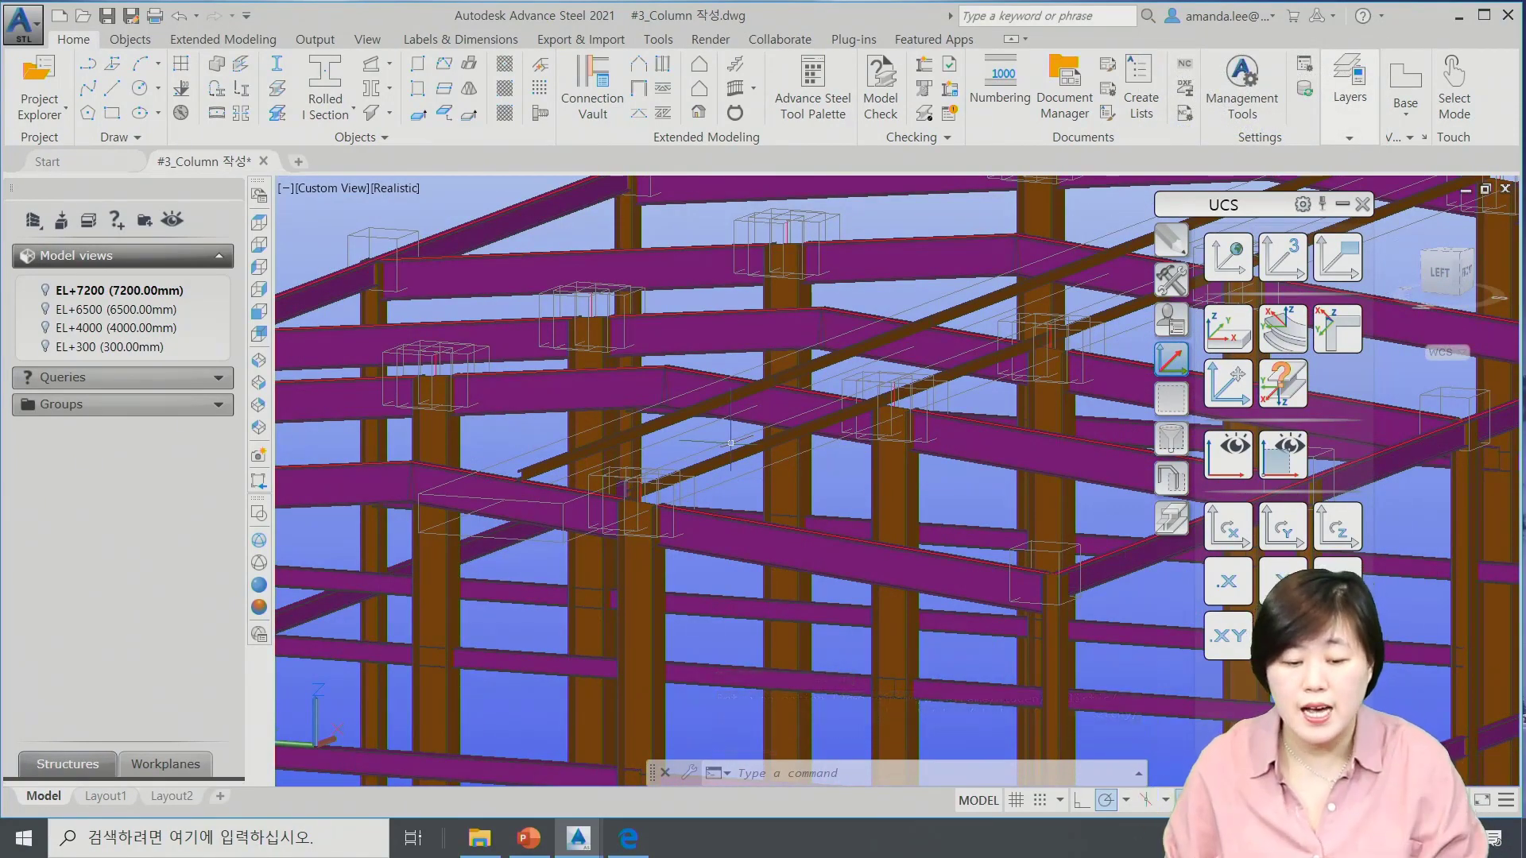
scroll(414, 462, up, 4)
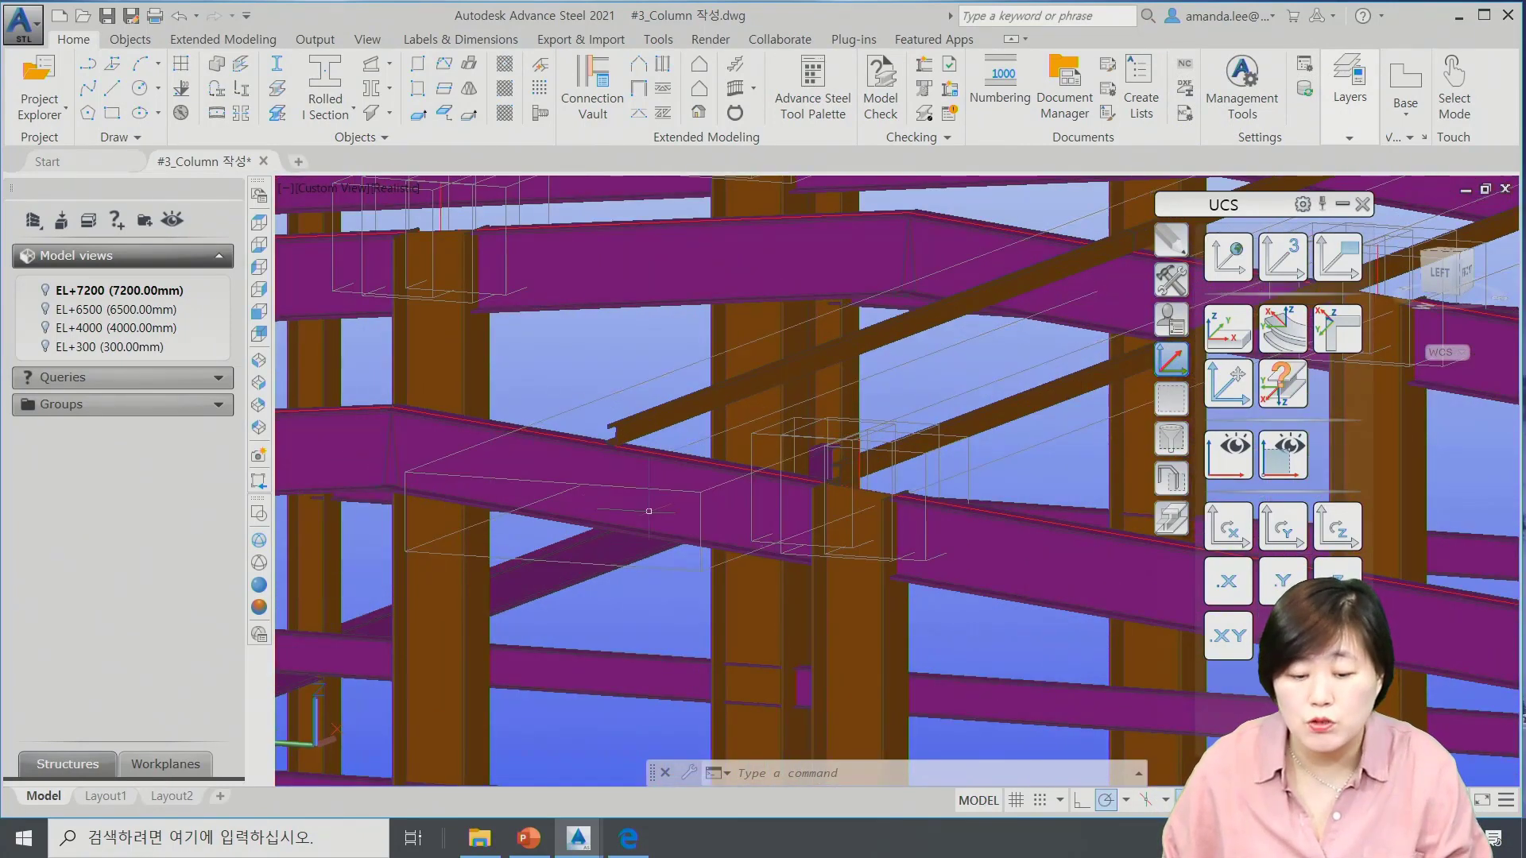
Reopen the purlin element's properties from its outline box and set the alignment offset to 50.
click(509, 479)
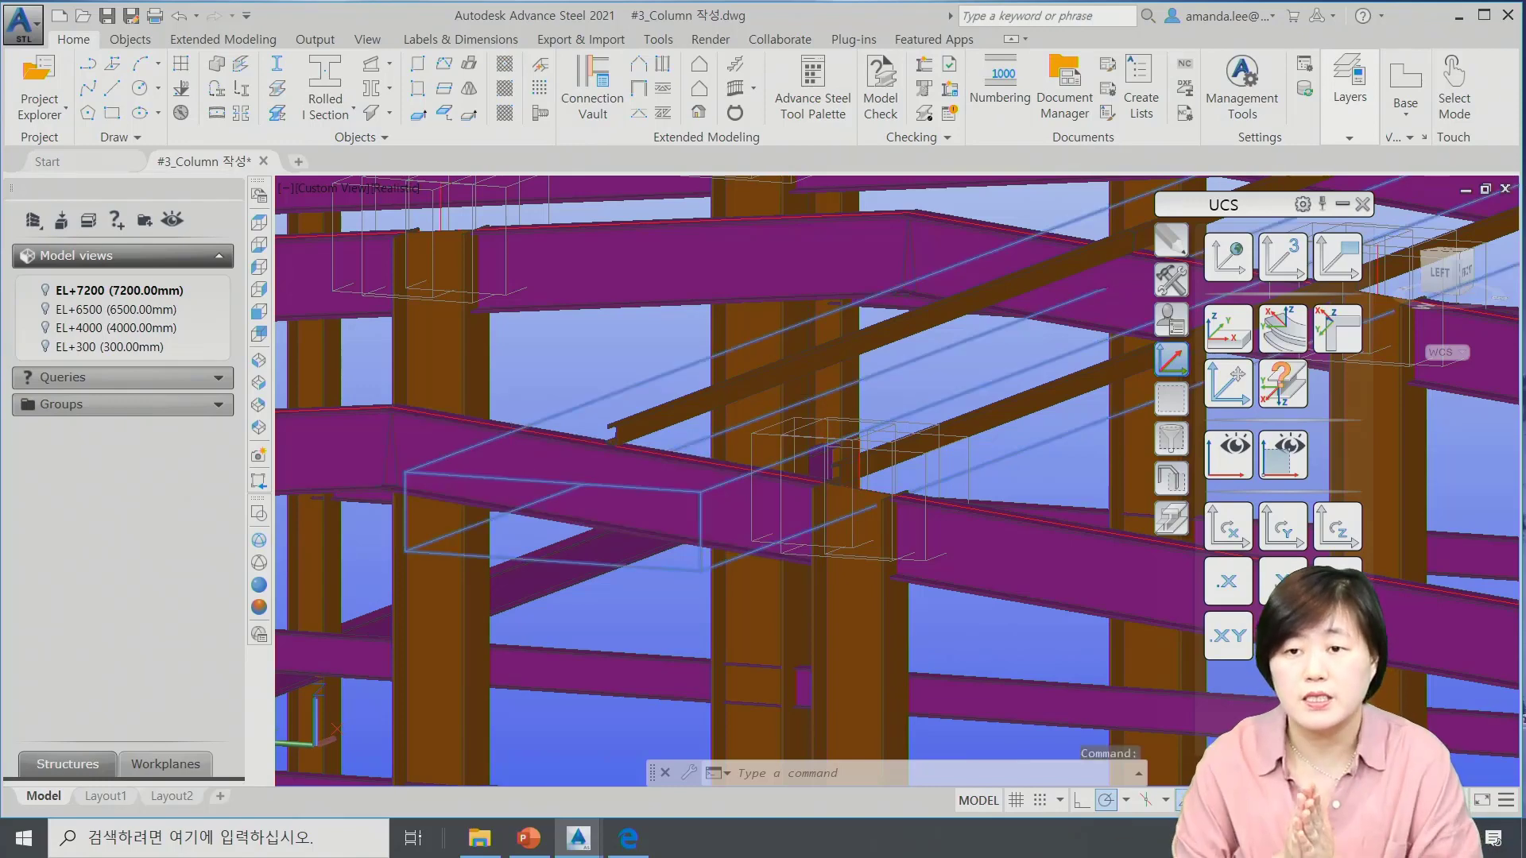
double_click(503, 480)
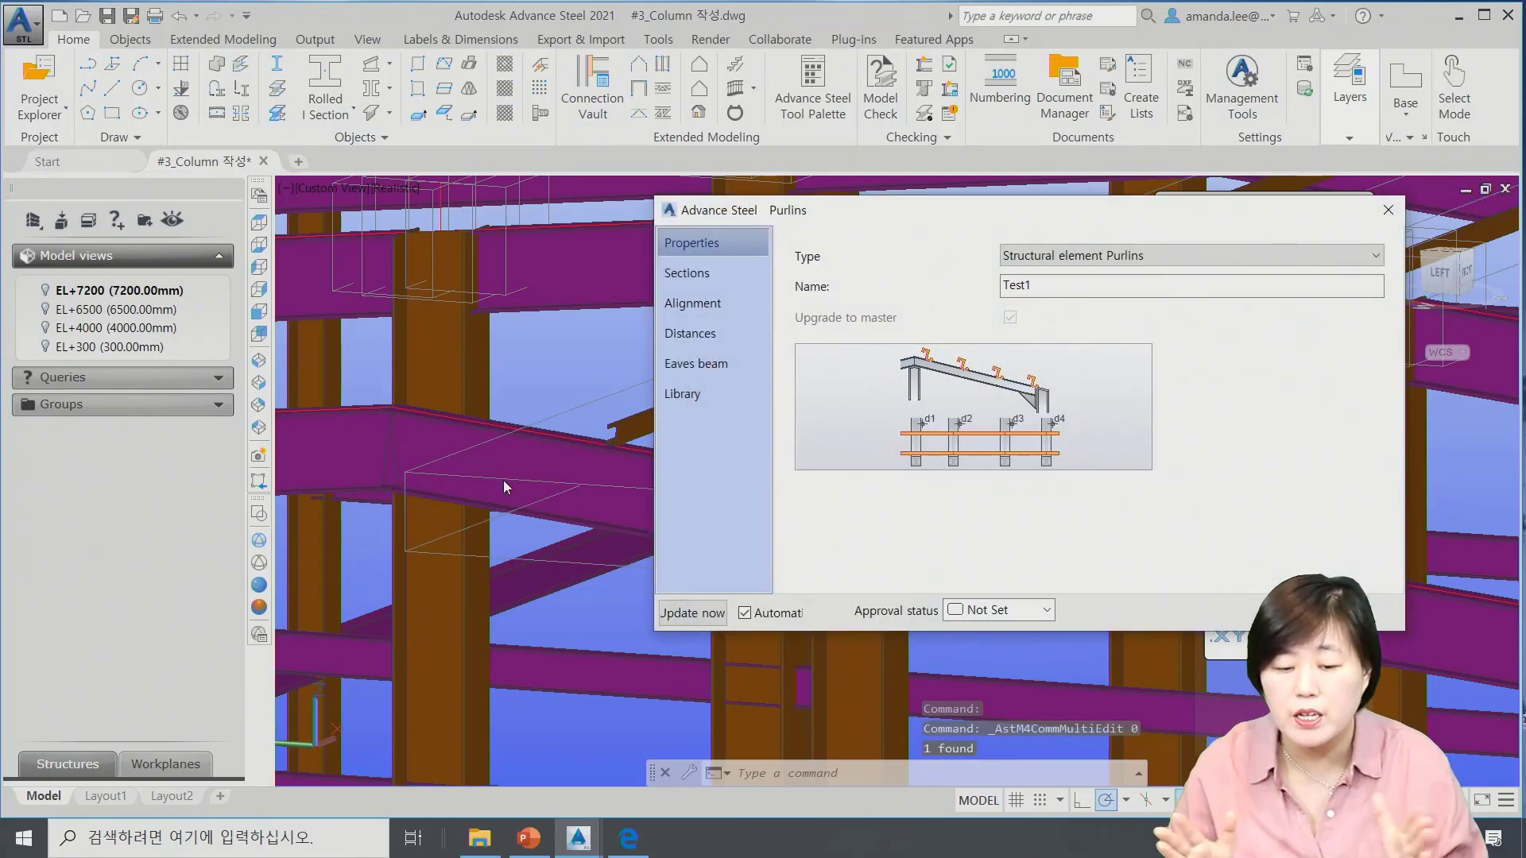
click(687, 273)
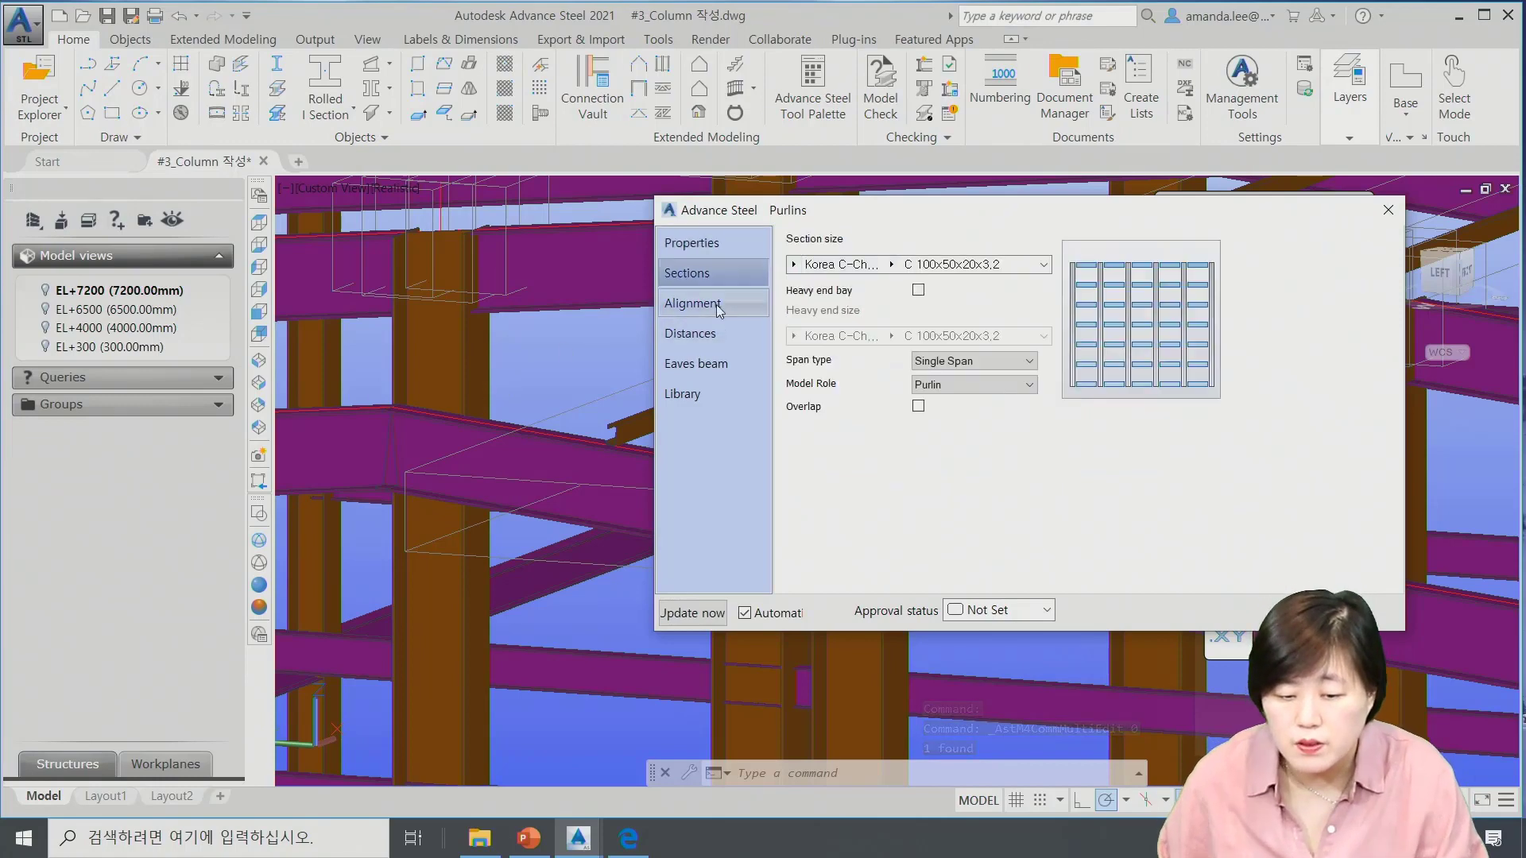
click(693, 303)
scroll(469, 572, up, 5)
scroll(473, 556, up, 3)
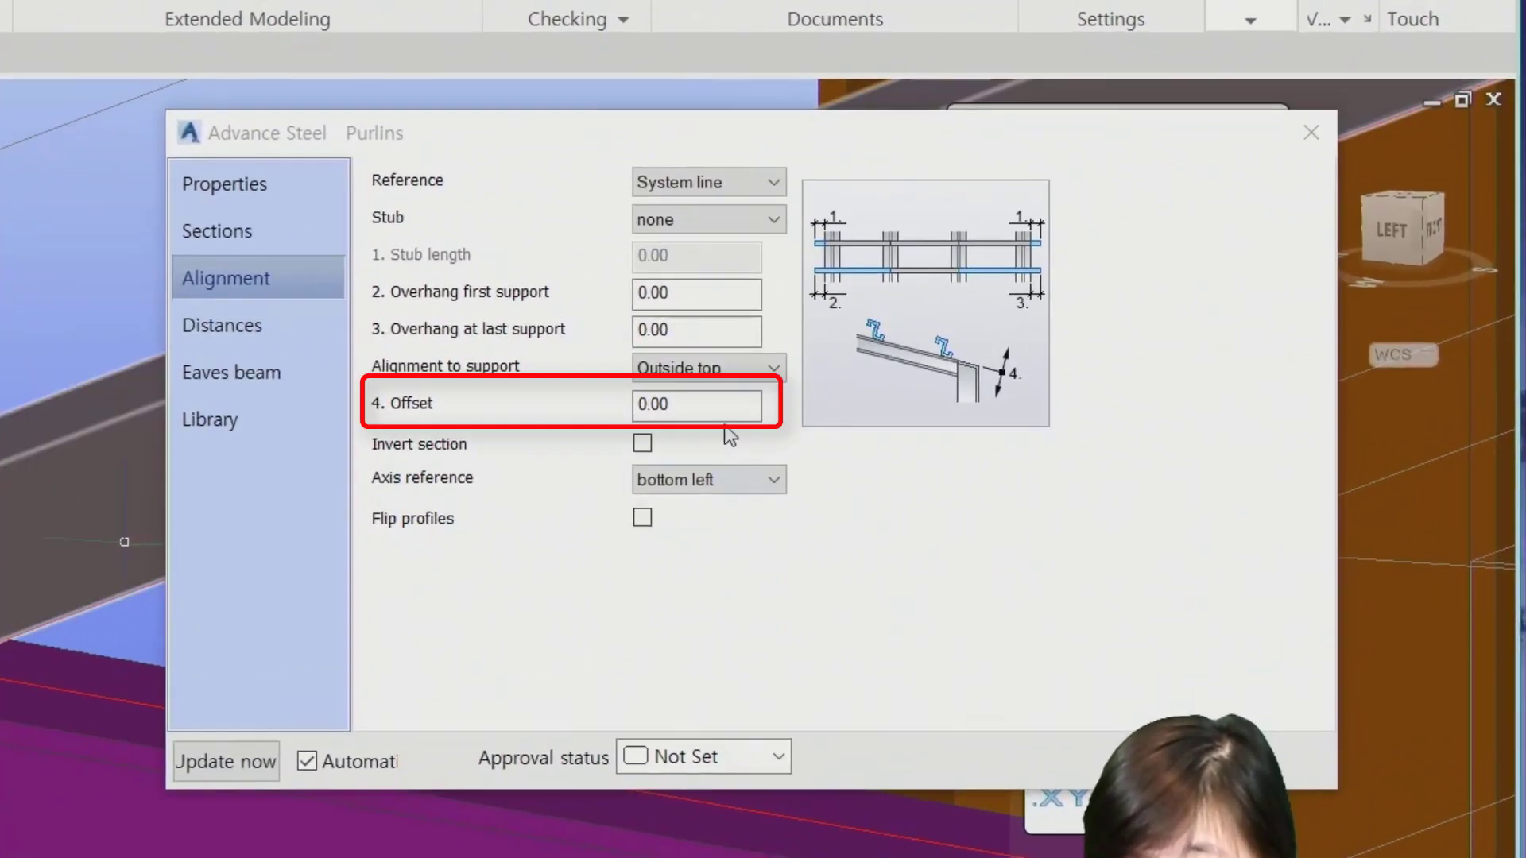
double_click(707, 408)
text(50)
key(Return)
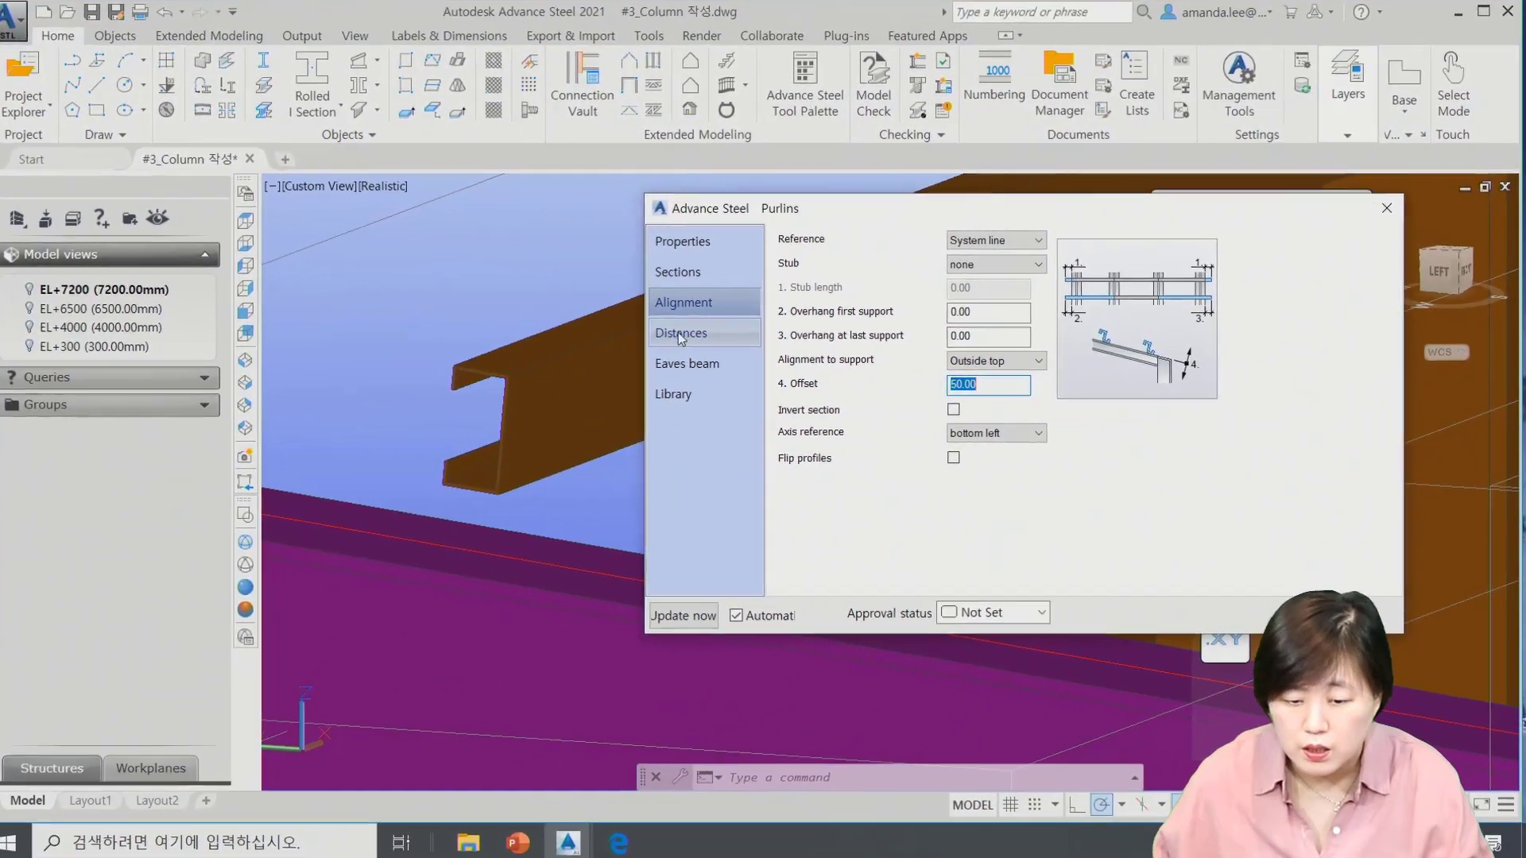
Set the purlins' start distance to 450 and their intermediate distance to 1000.
click(681, 333)
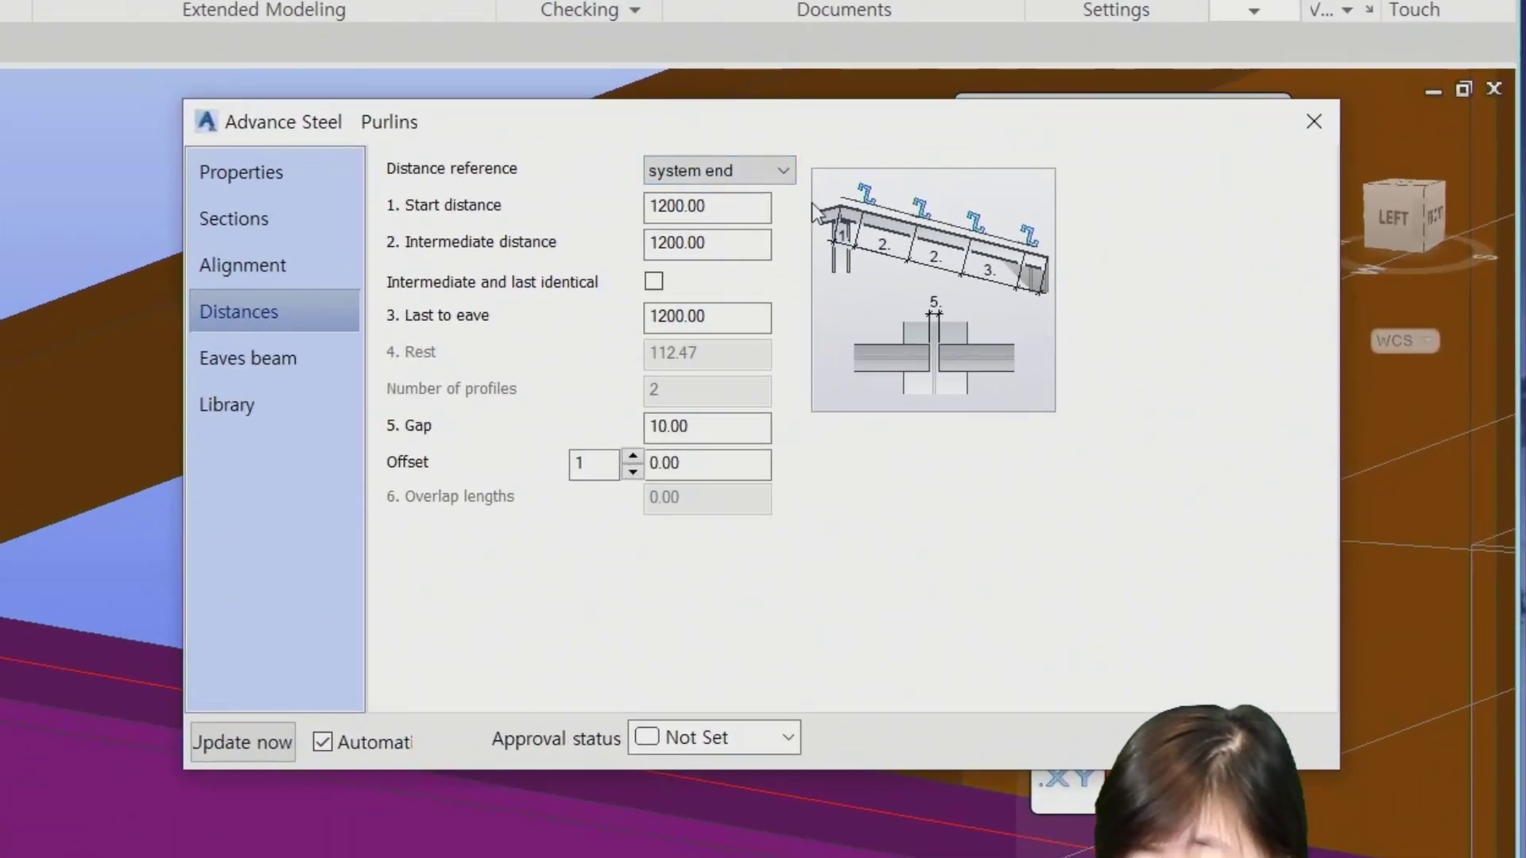
drag(707, 206, 583, 215)
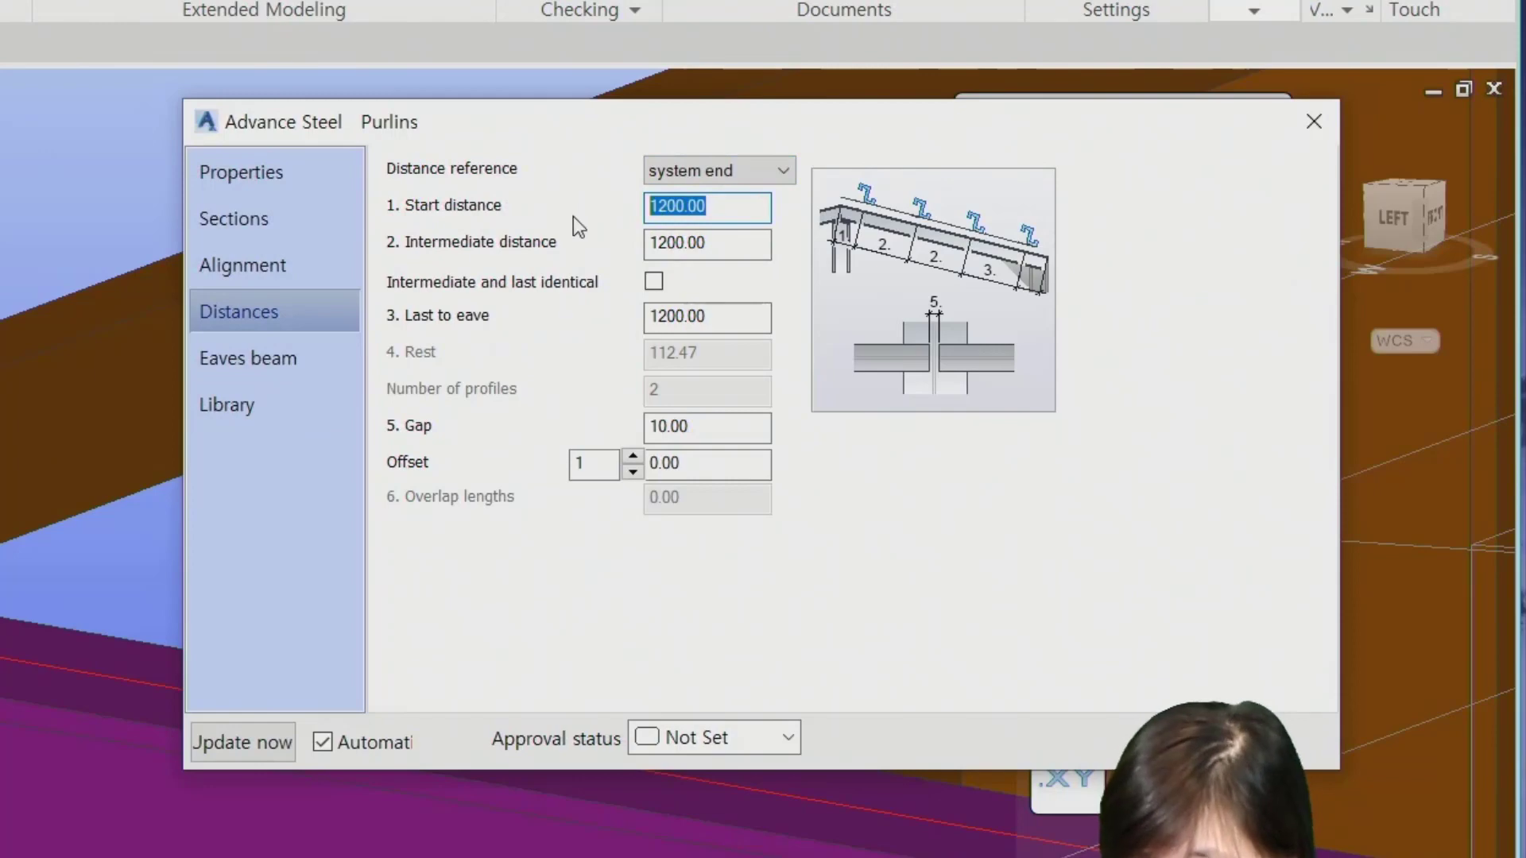
text(4560)
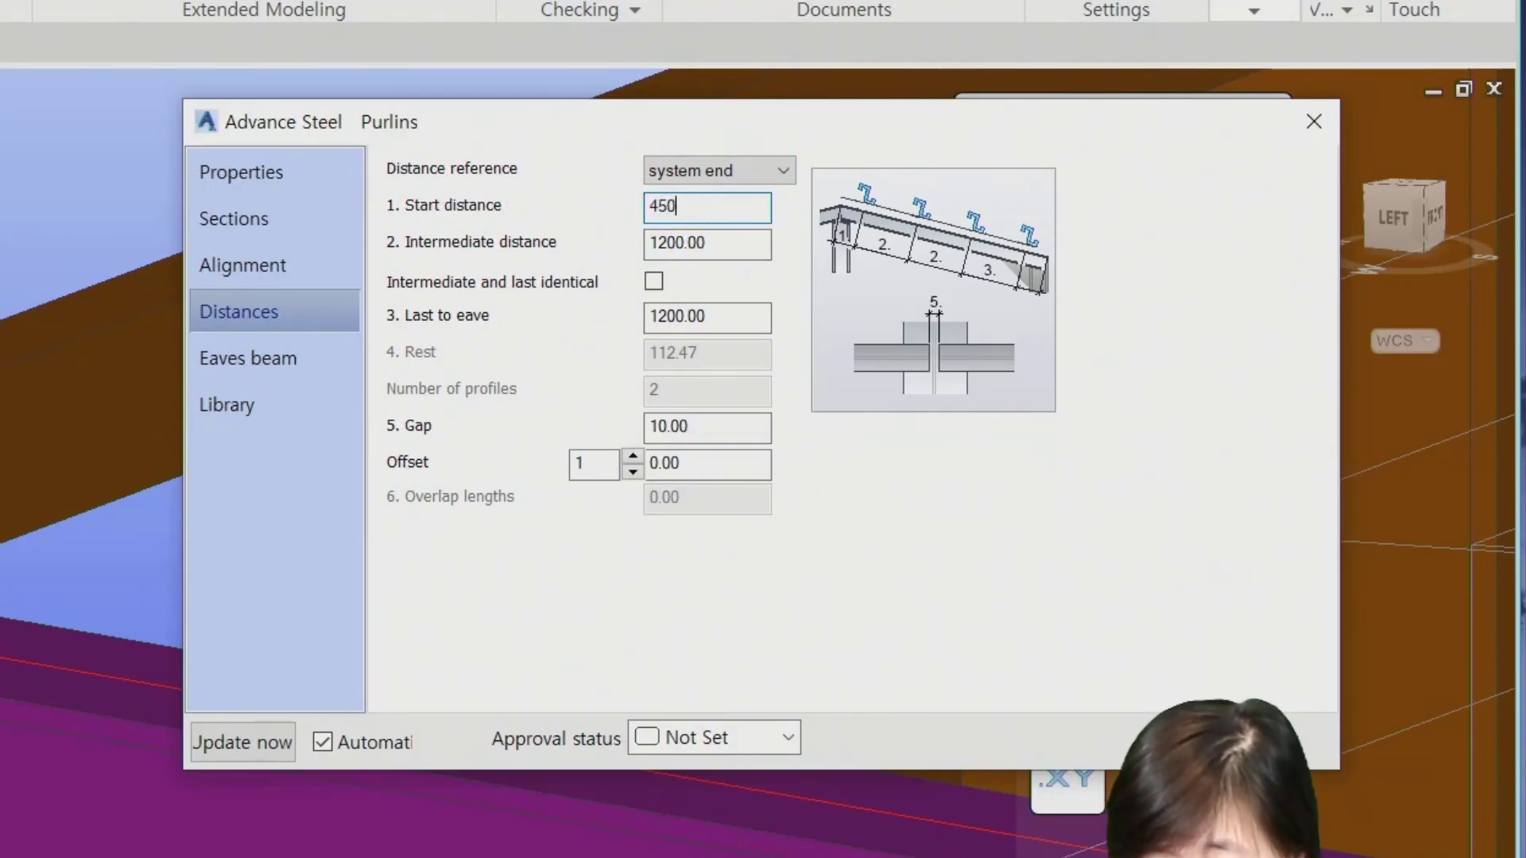
key(Return)
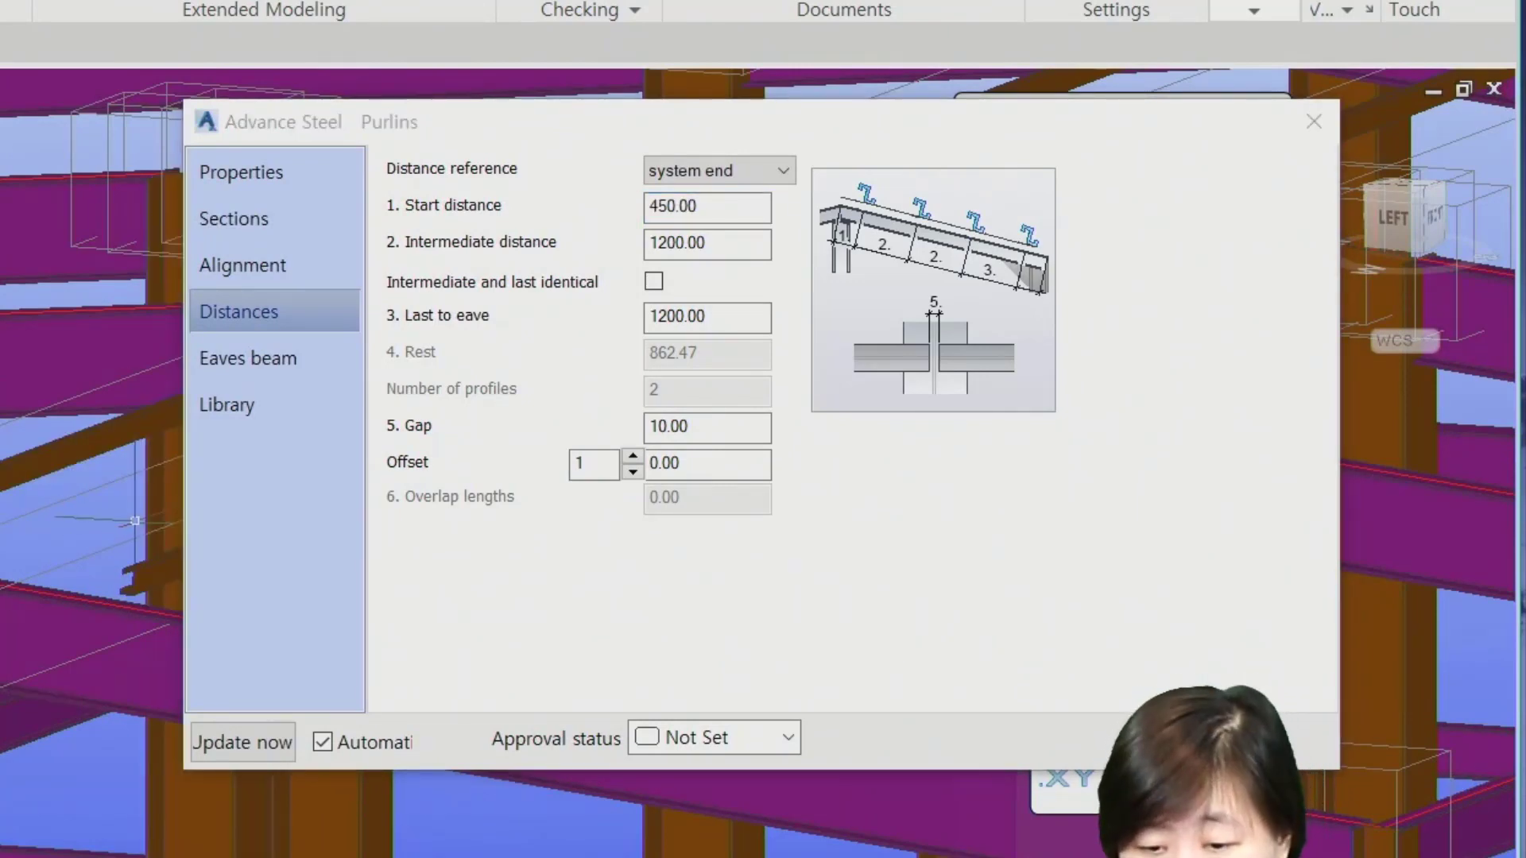
double_click(685, 246)
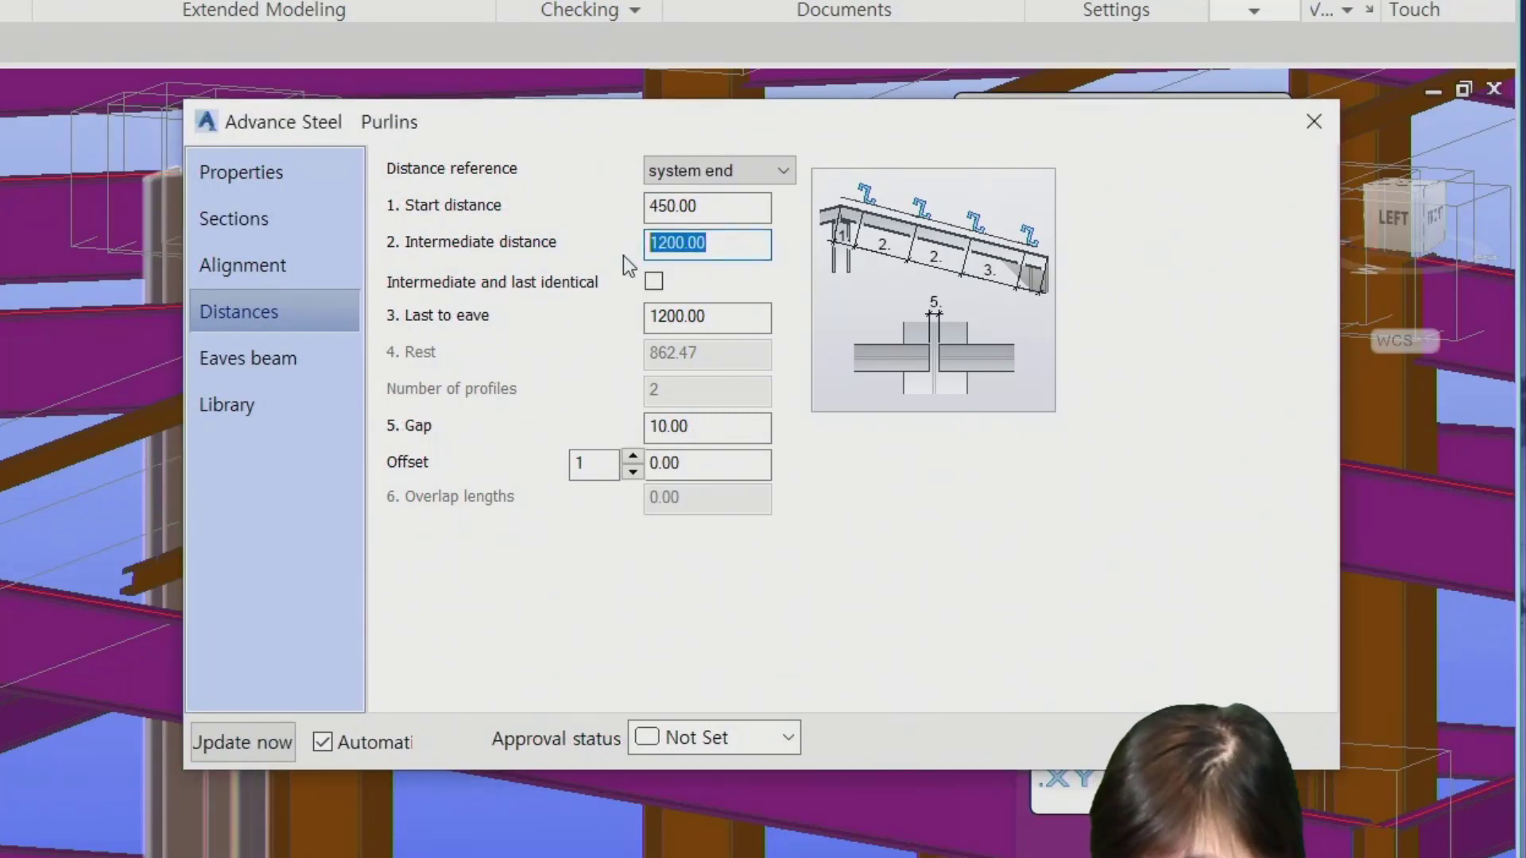
text(1000)
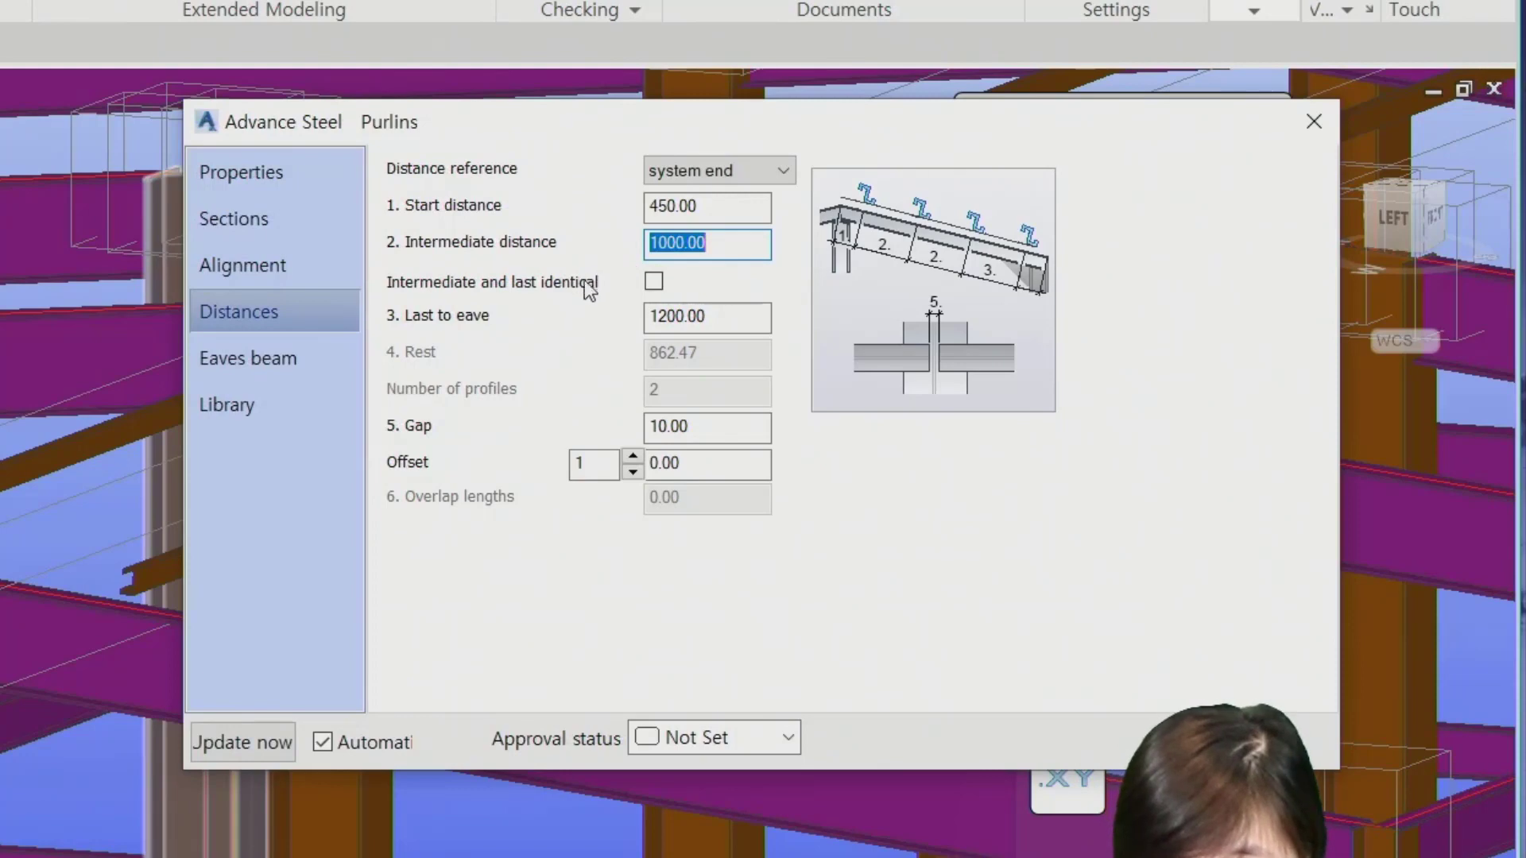
Set the purlins' last-to-eave distance to 1000, view the eaves beam settings and close the purlin properties.
click(719, 319)
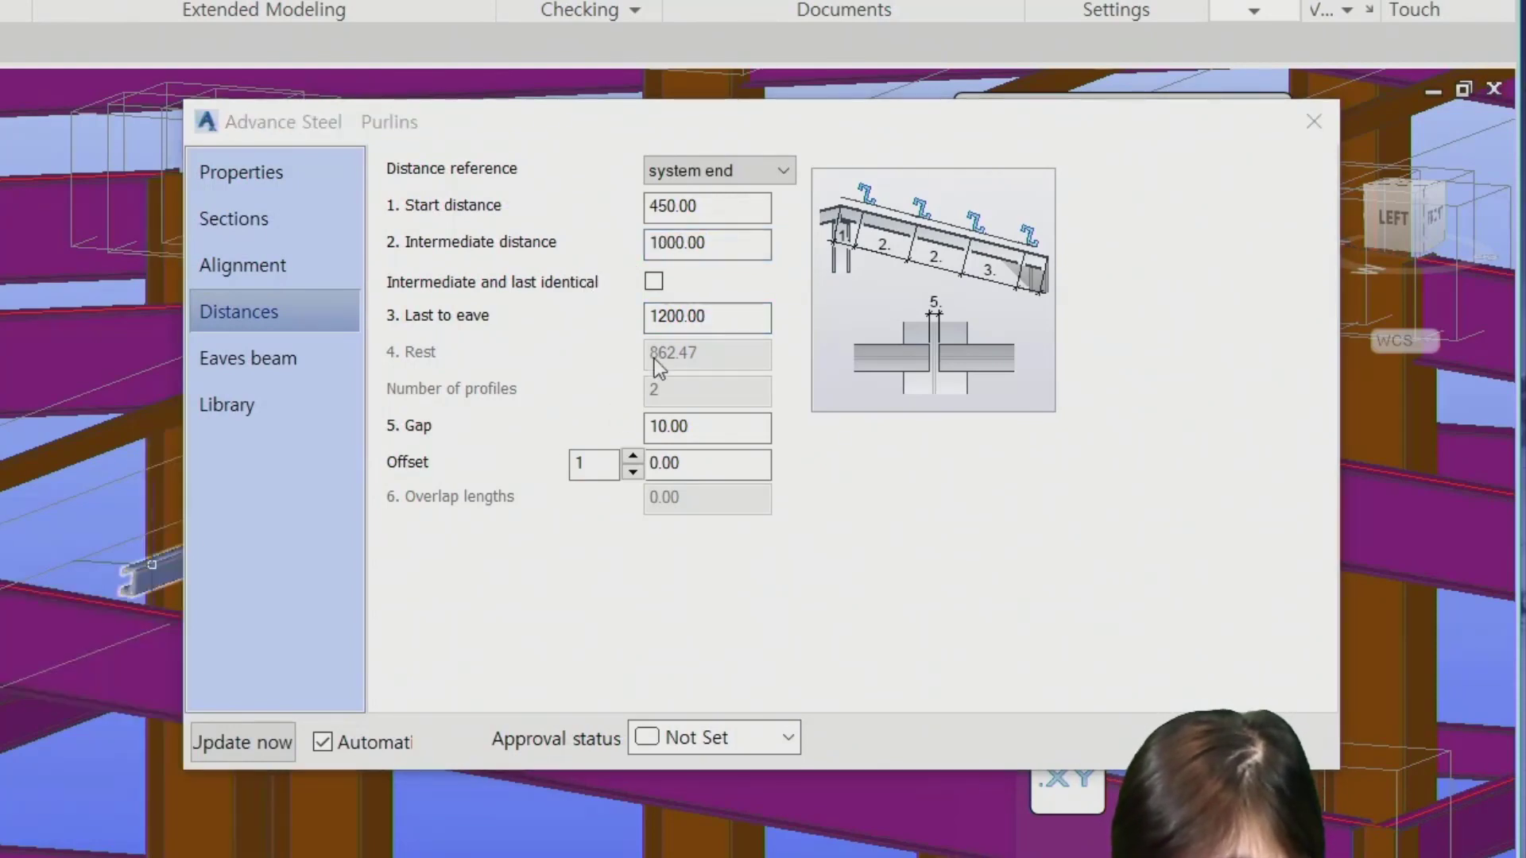
double_click(749, 314)
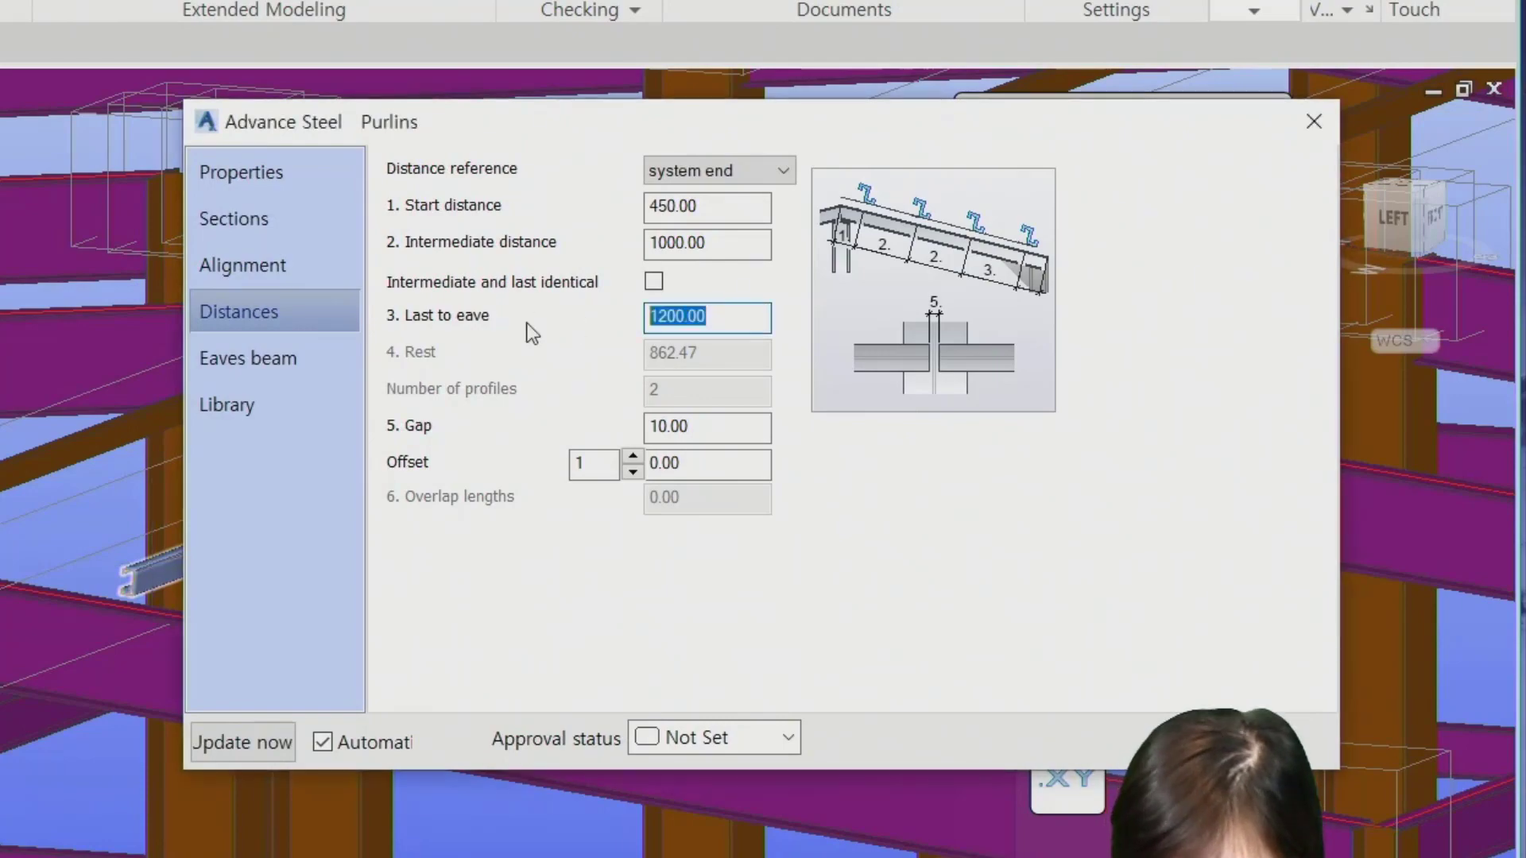
text(10)
key(Return)
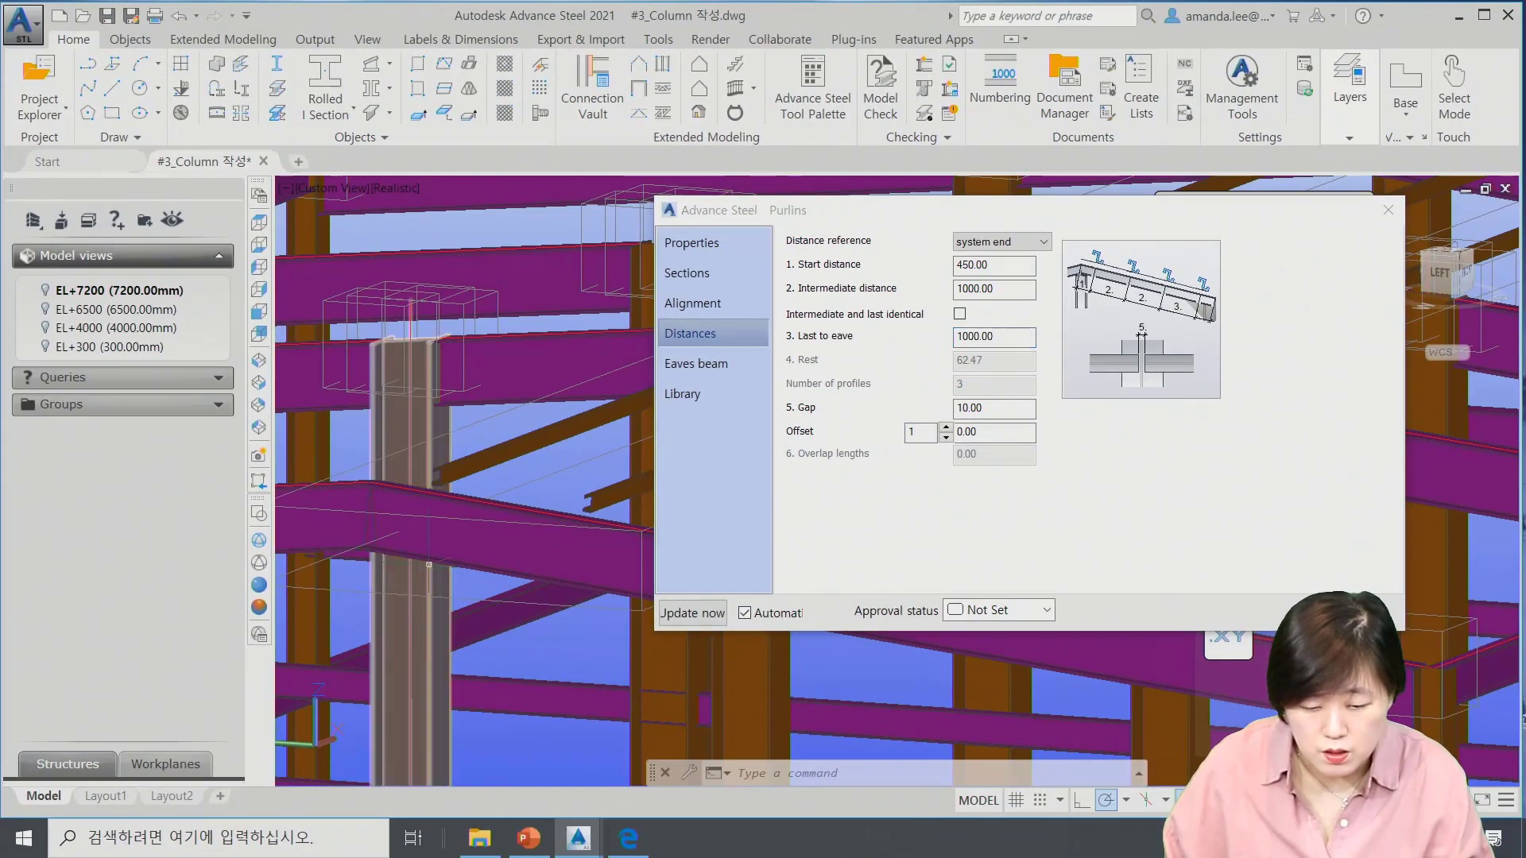
scroll(429, 564, down, 10)
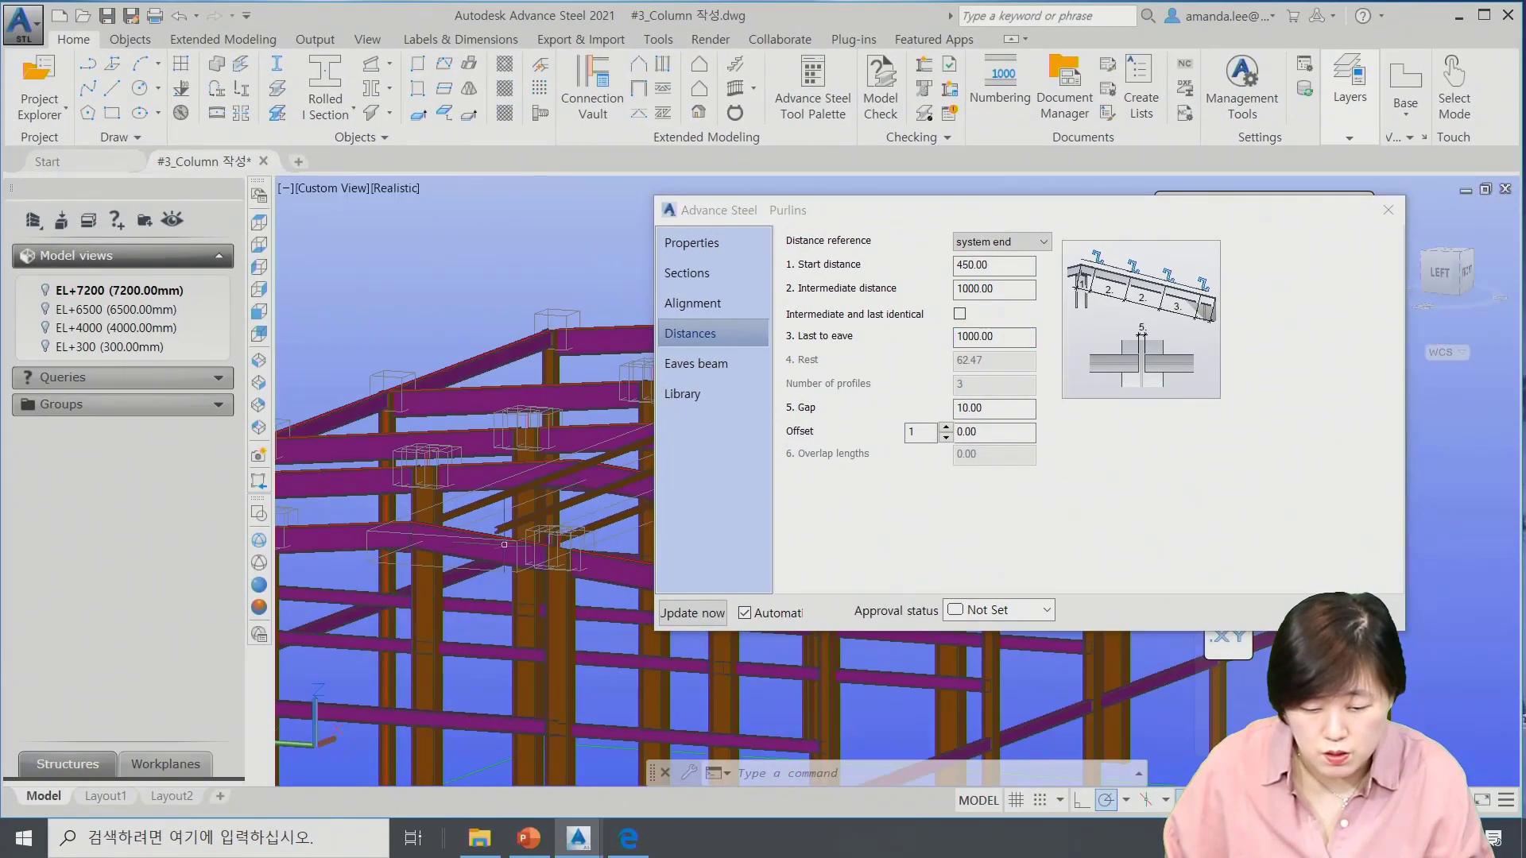
scroll(501, 610, up, 10)
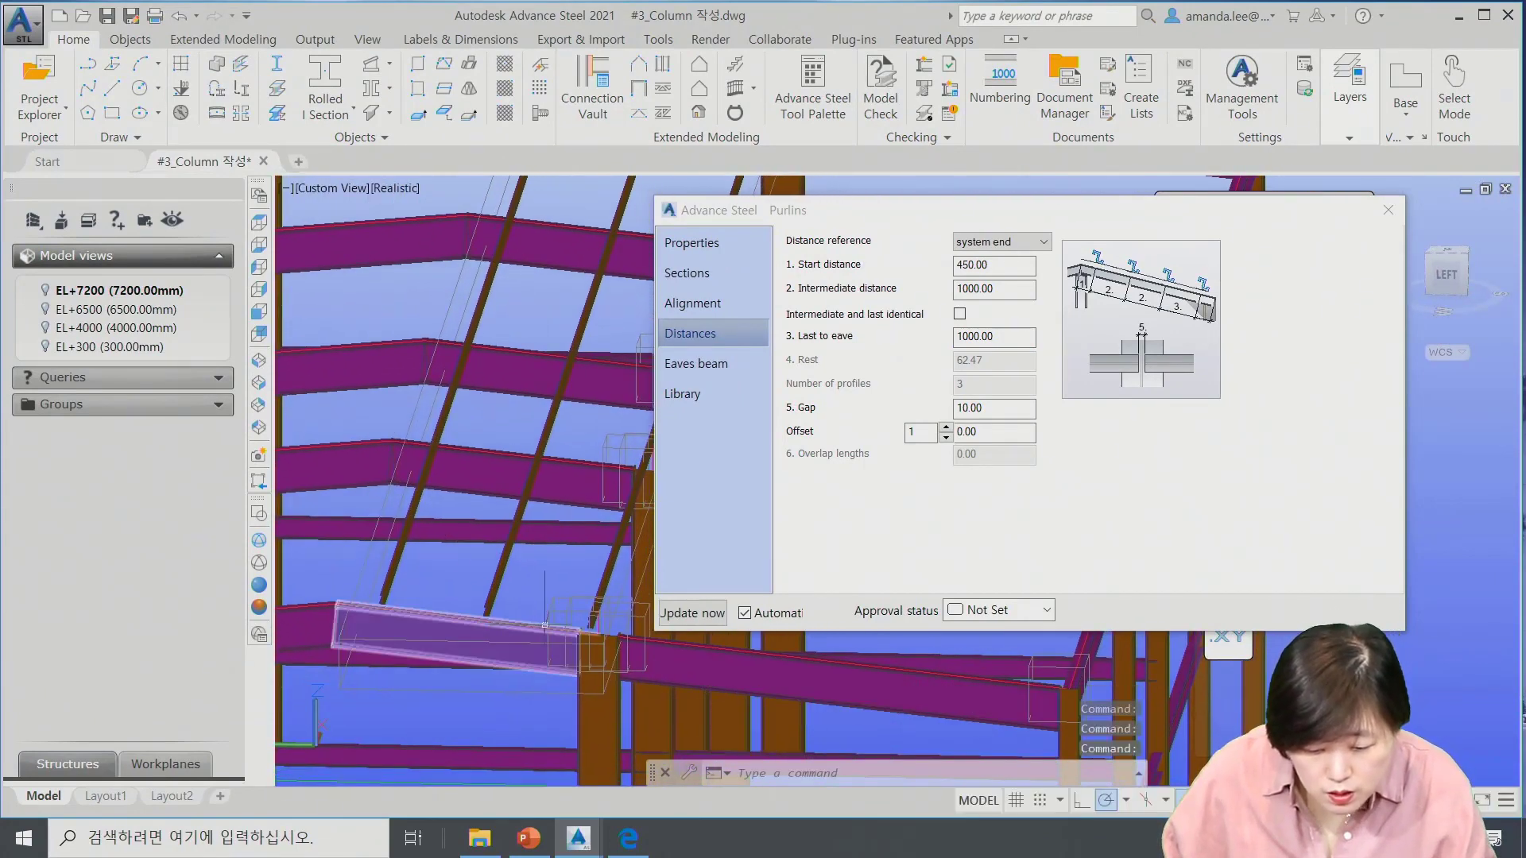
scroll(575, 643, up, 5)
shift+middle_drag(575, 644, 538, 624)
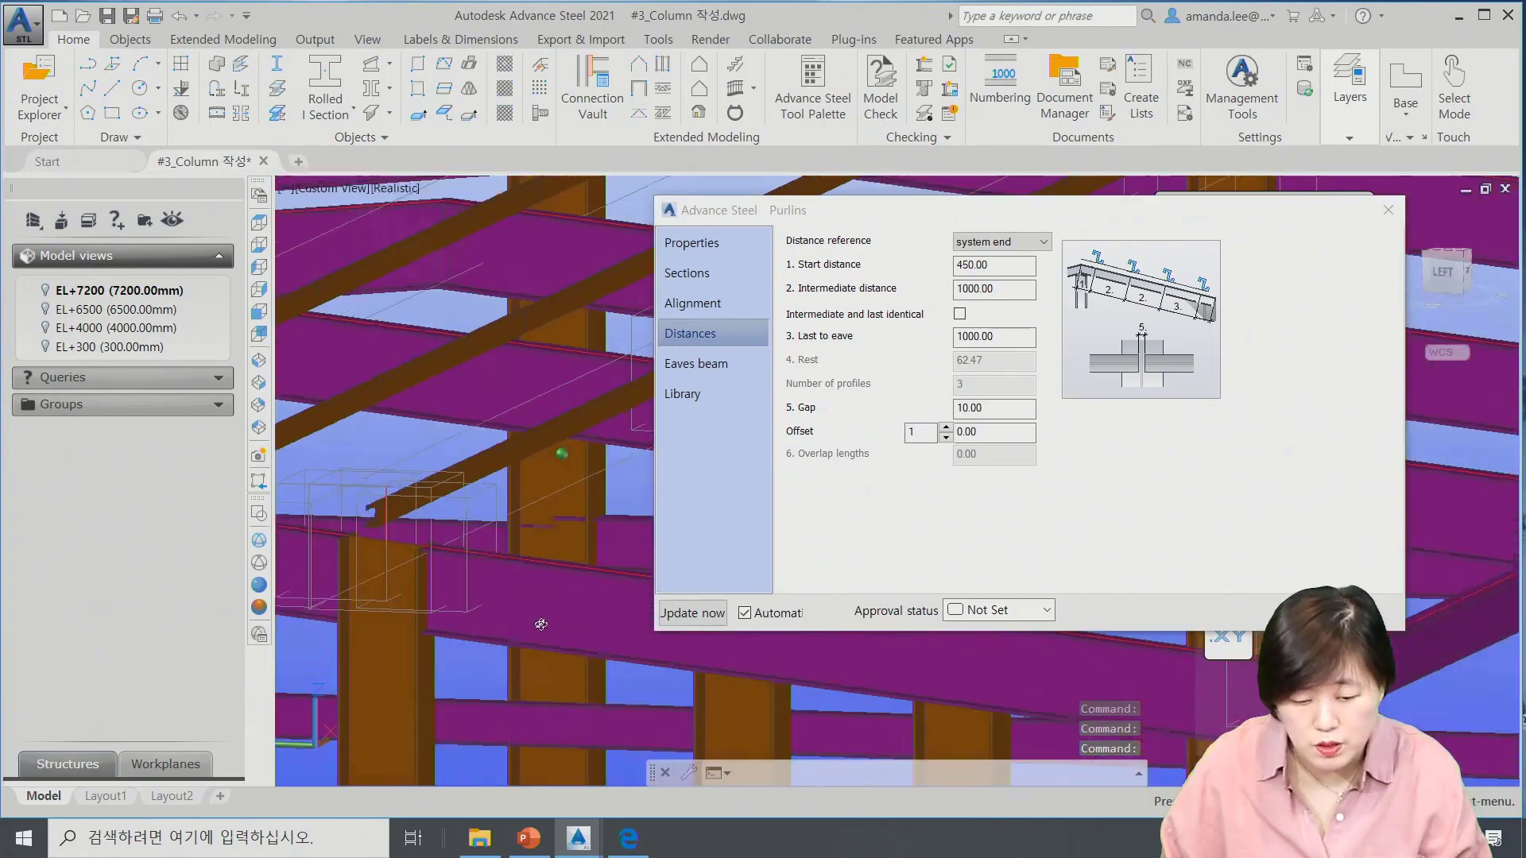
click(697, 364)
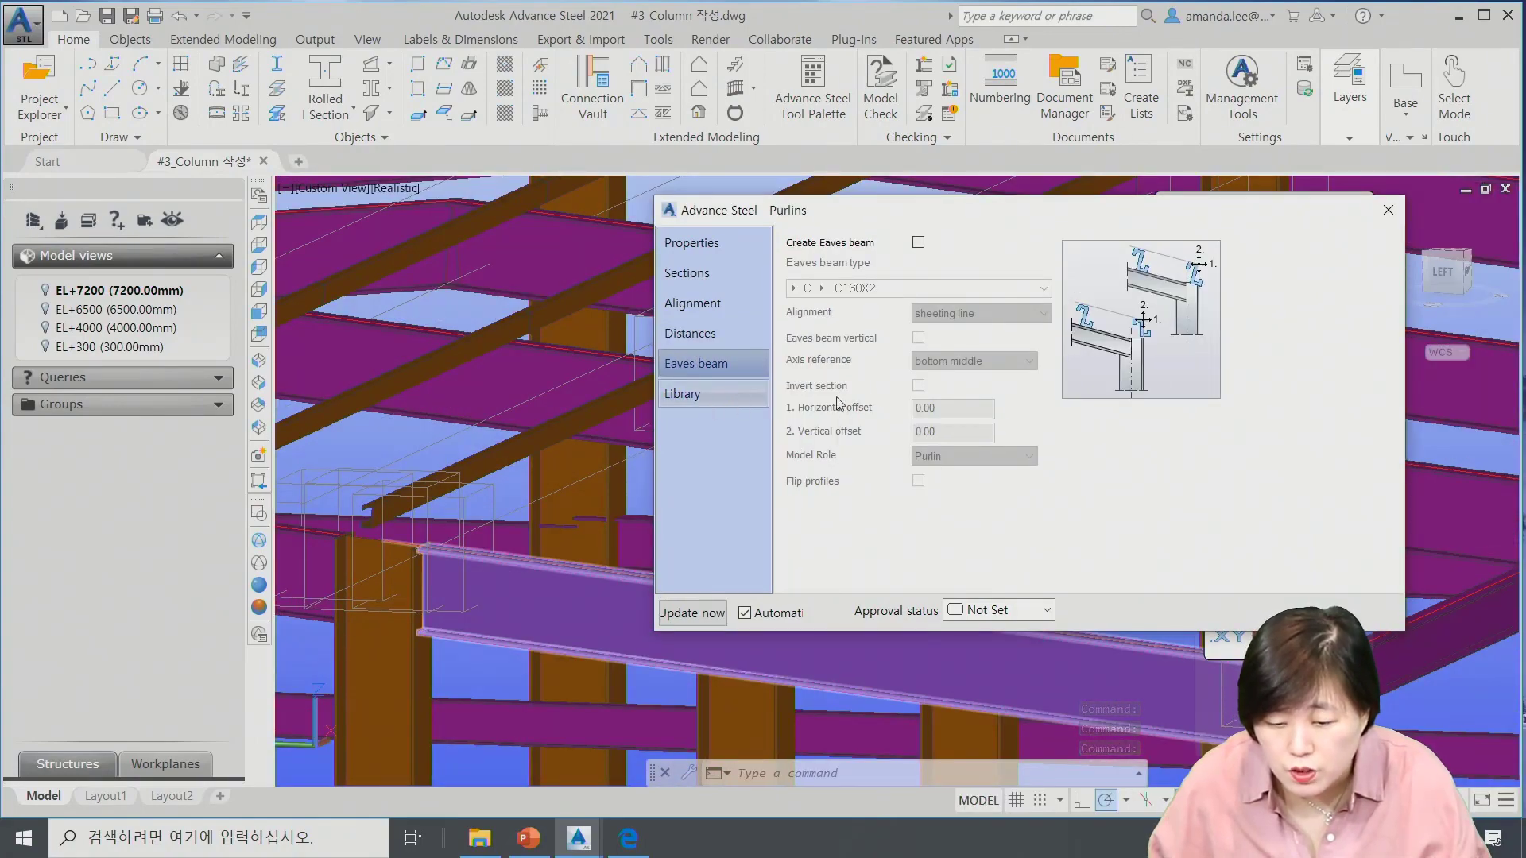
click(1388, 209)
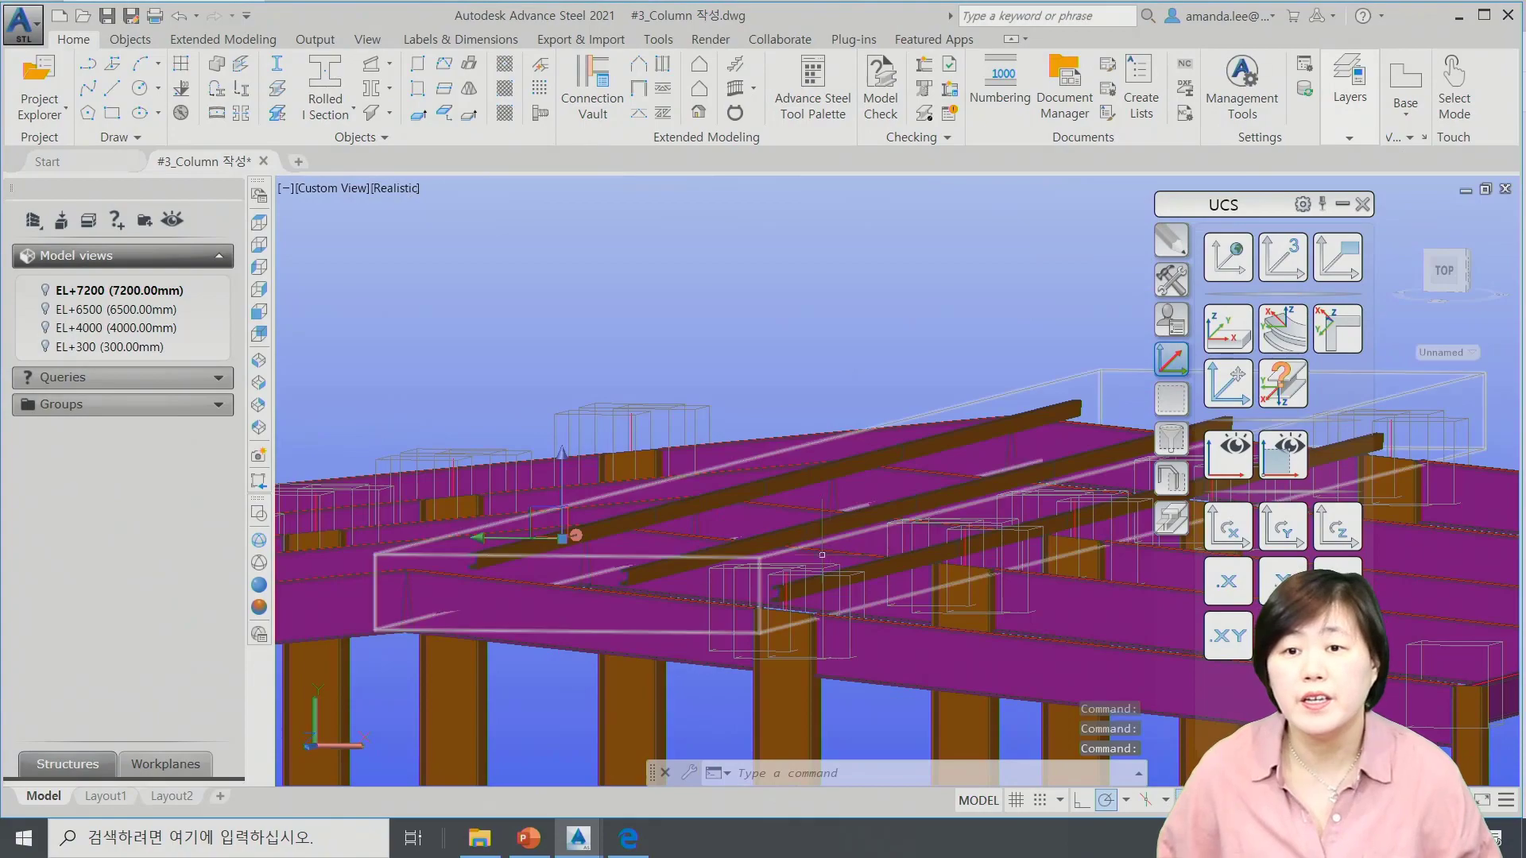
Reopen the purlin element's properties from its outline box and flip the profiles, keeping the axis reference at bottom left.
scroll(822, 555, up, 5)
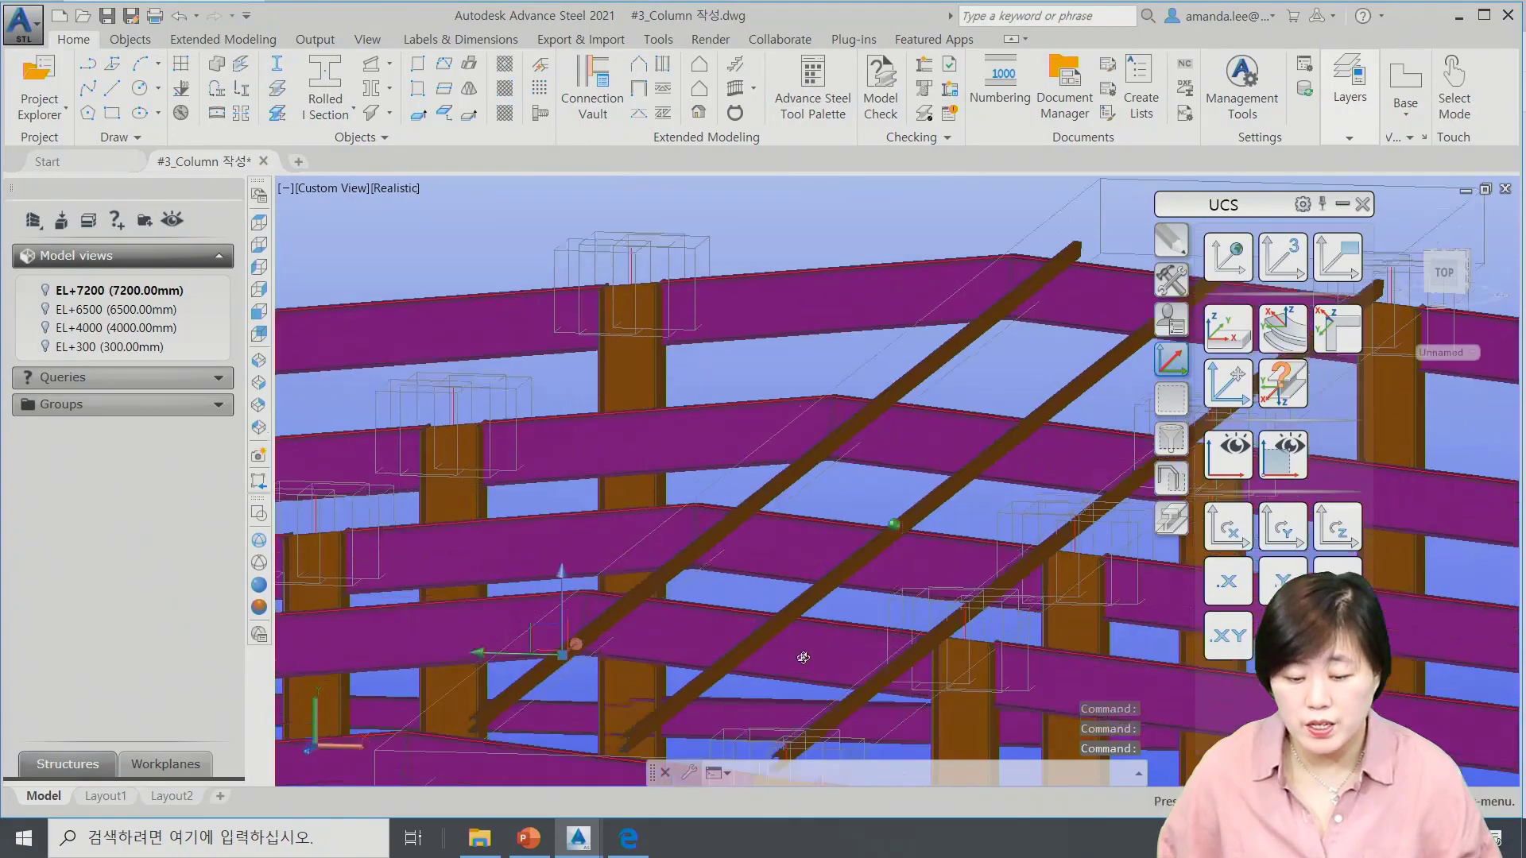
middle_drag(822, 555, 841, 439)
scroll(841, 439, down, 3)
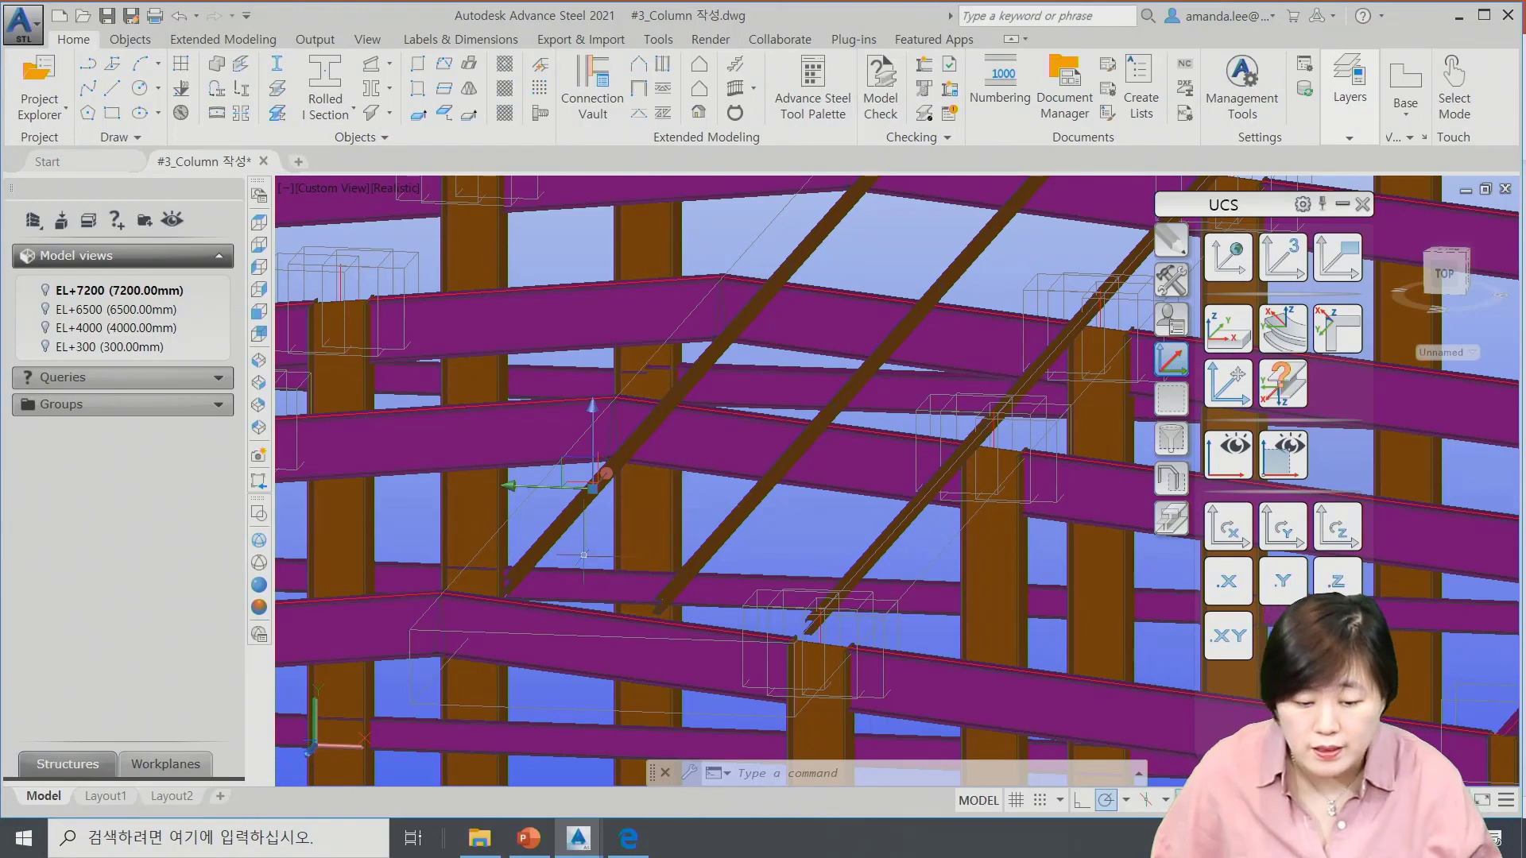
scroll(685, 505, up, 5)
scroll(648, 412, down, 3)
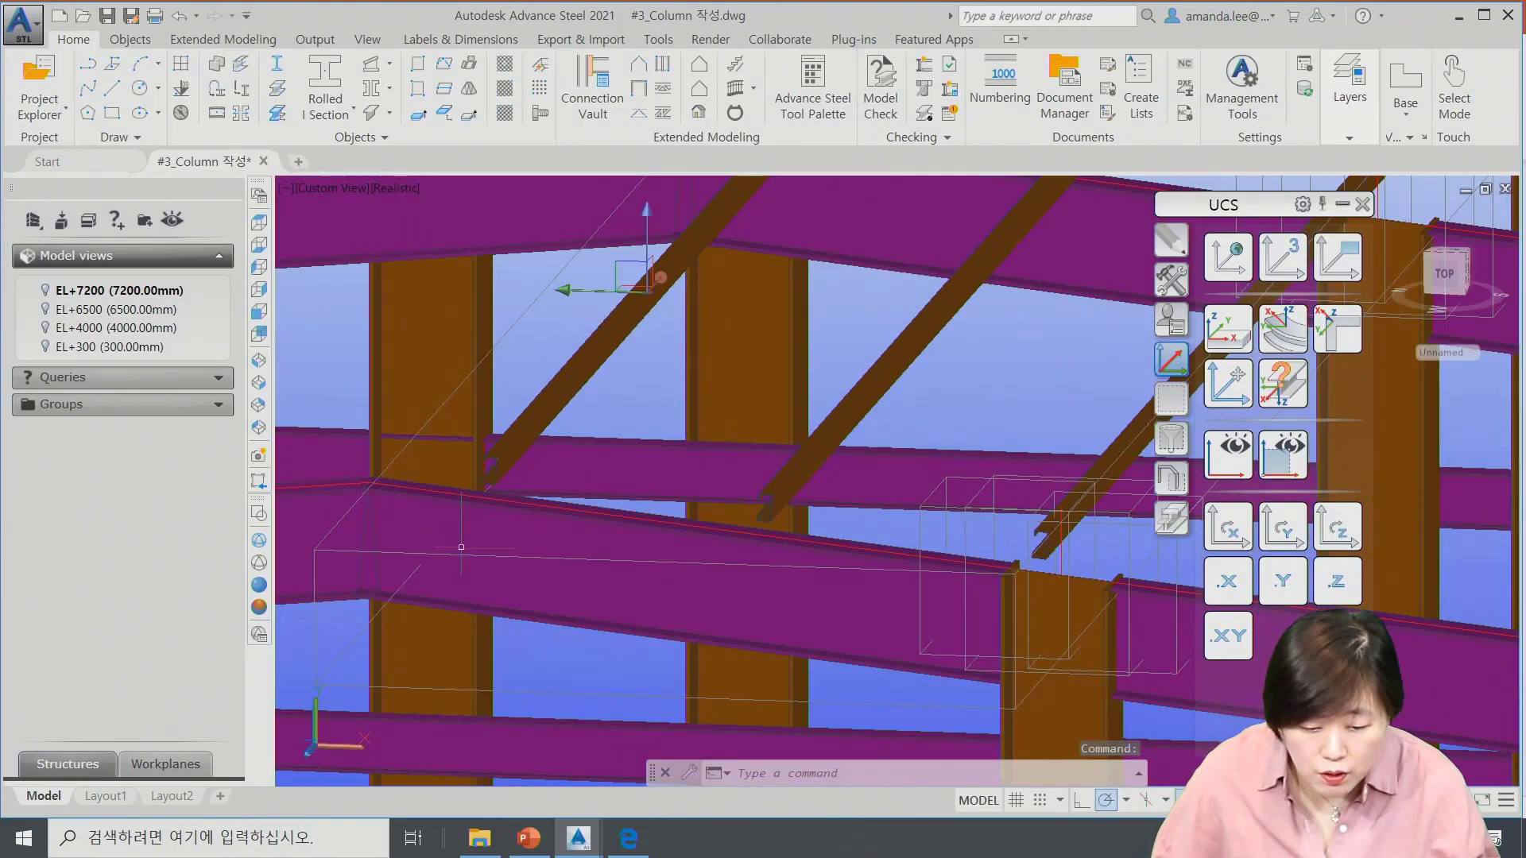
click(323, 548)
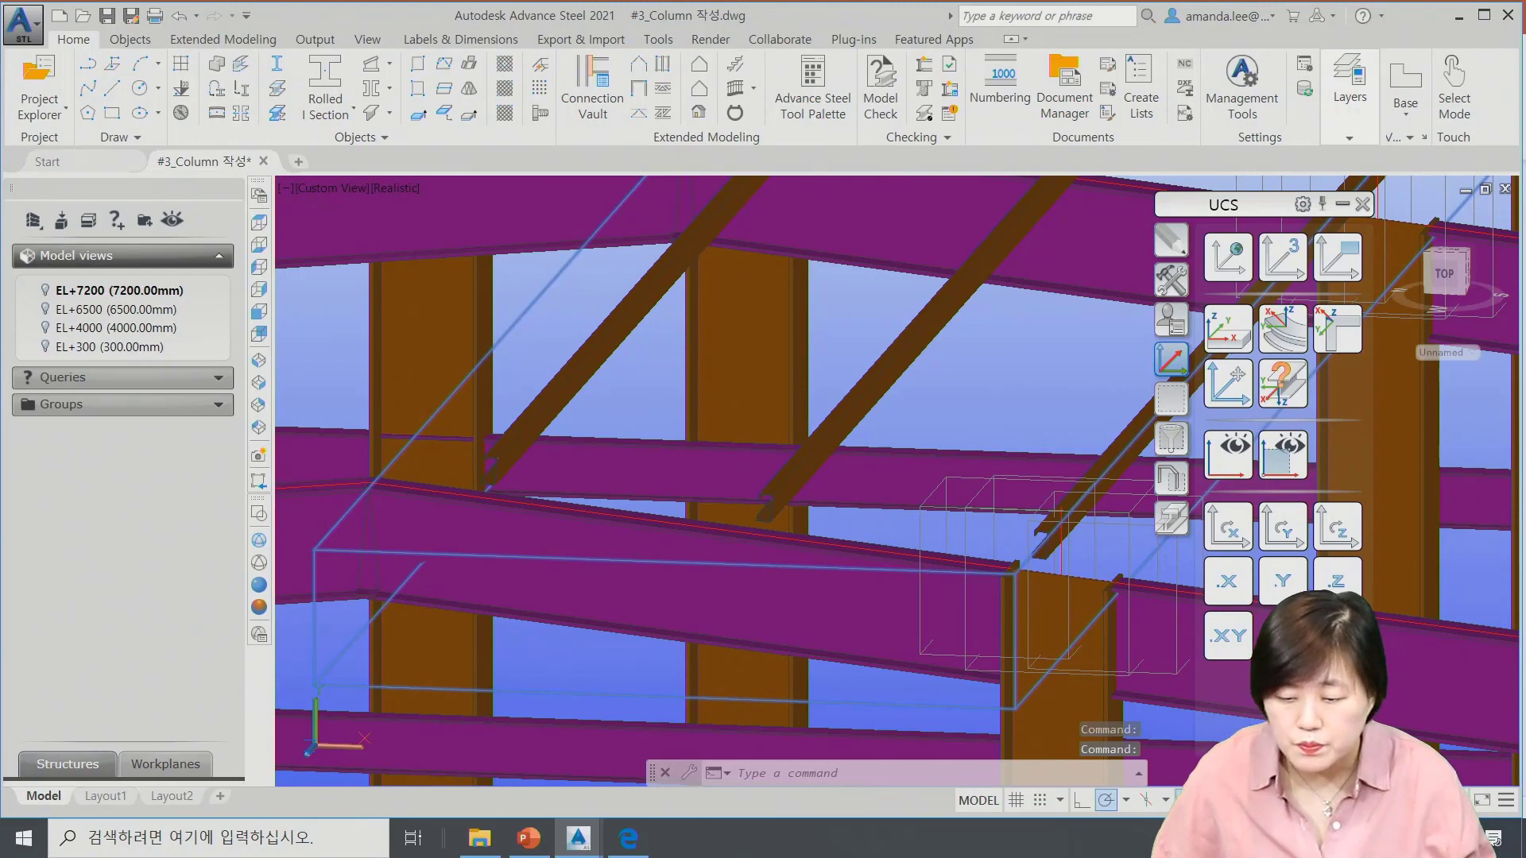
double_click(323, 548)
click(839, 368)
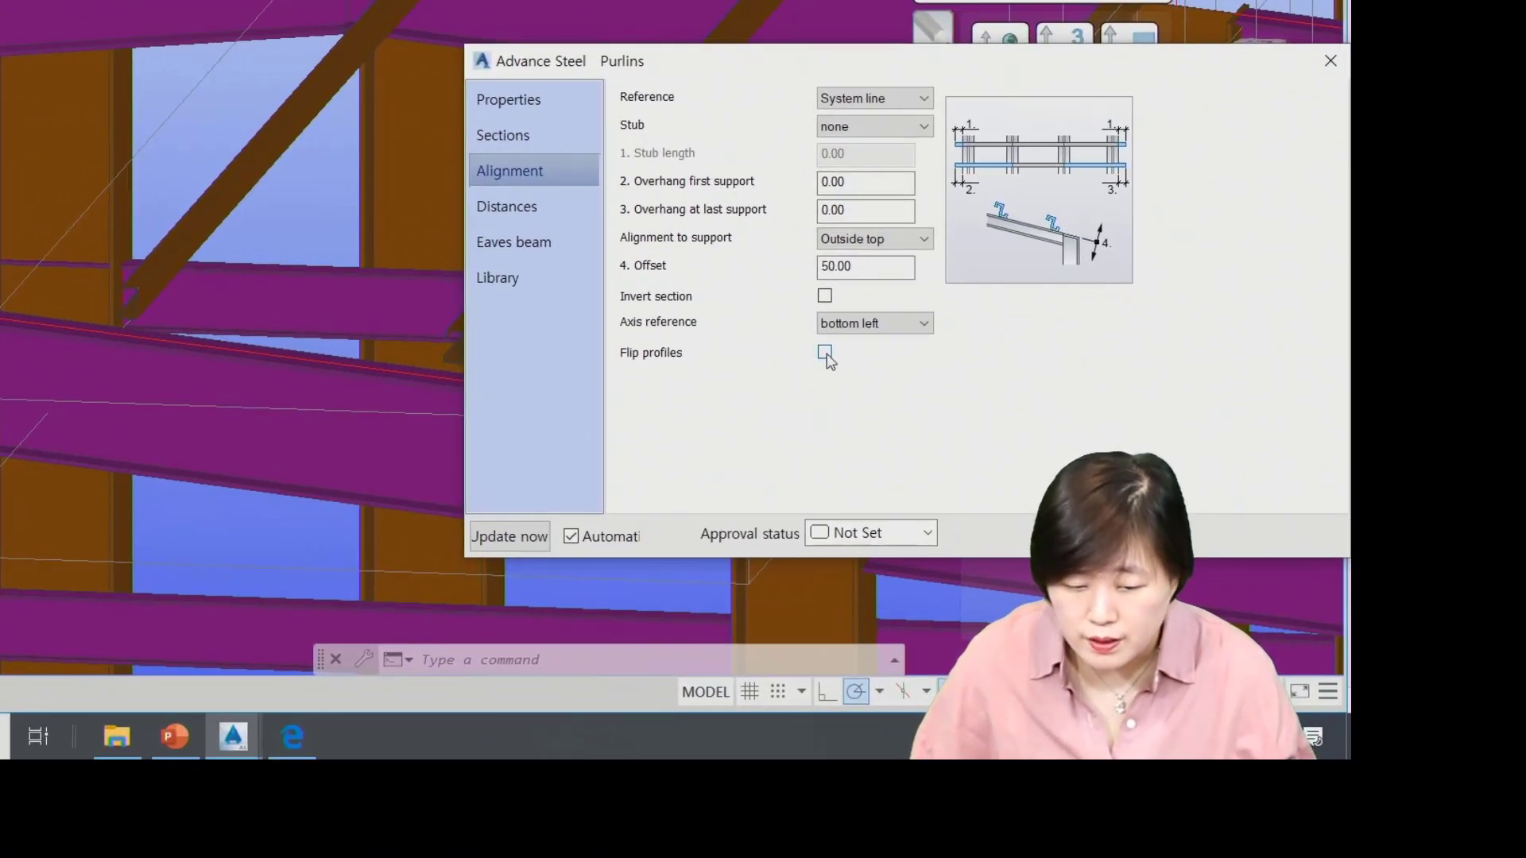
click(825, 352)
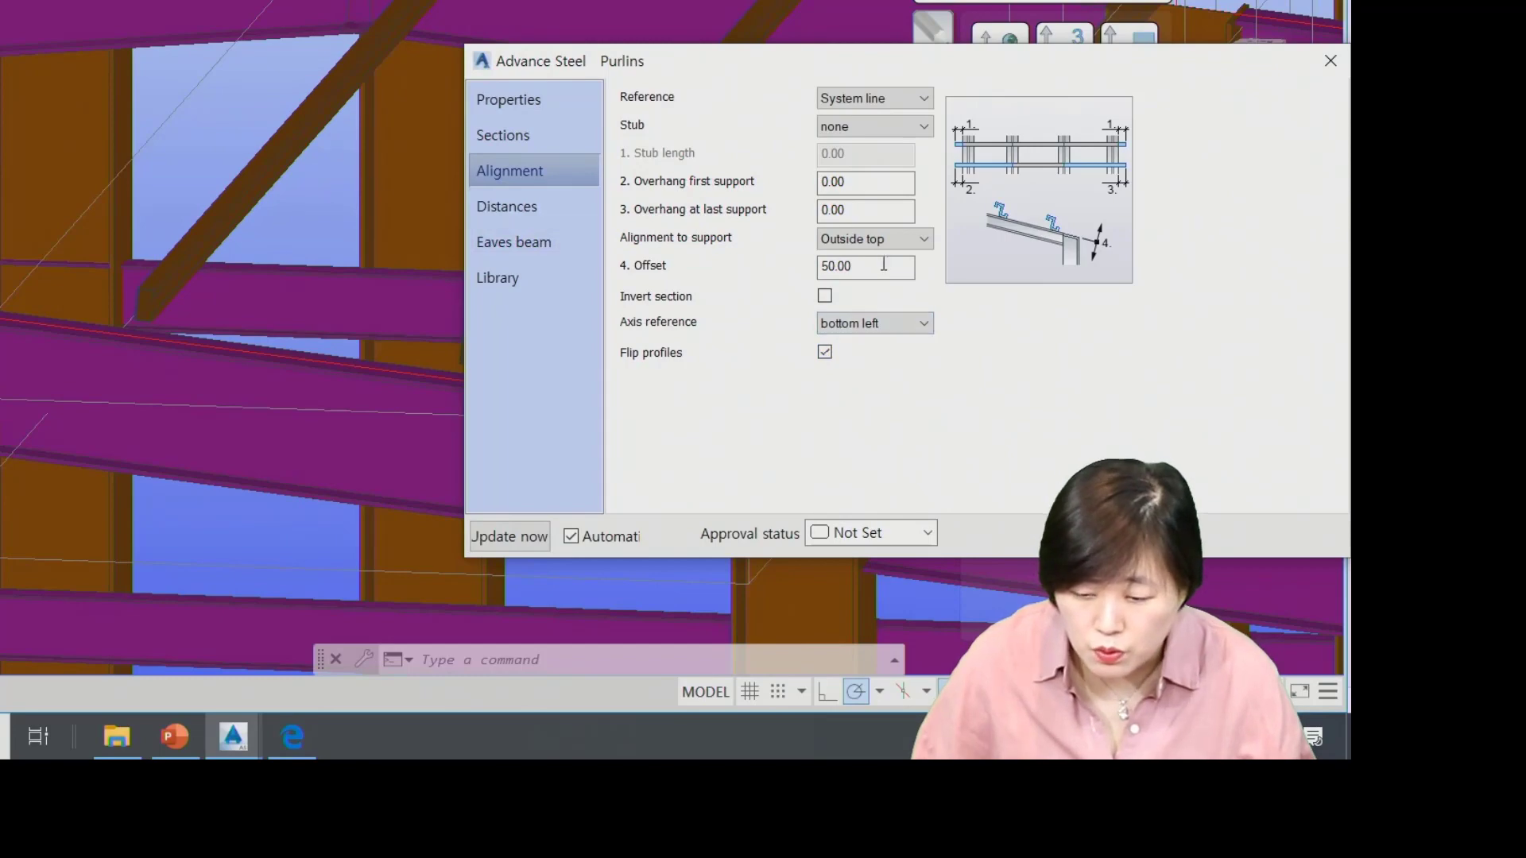
click(868, 324)
click(860, 389)
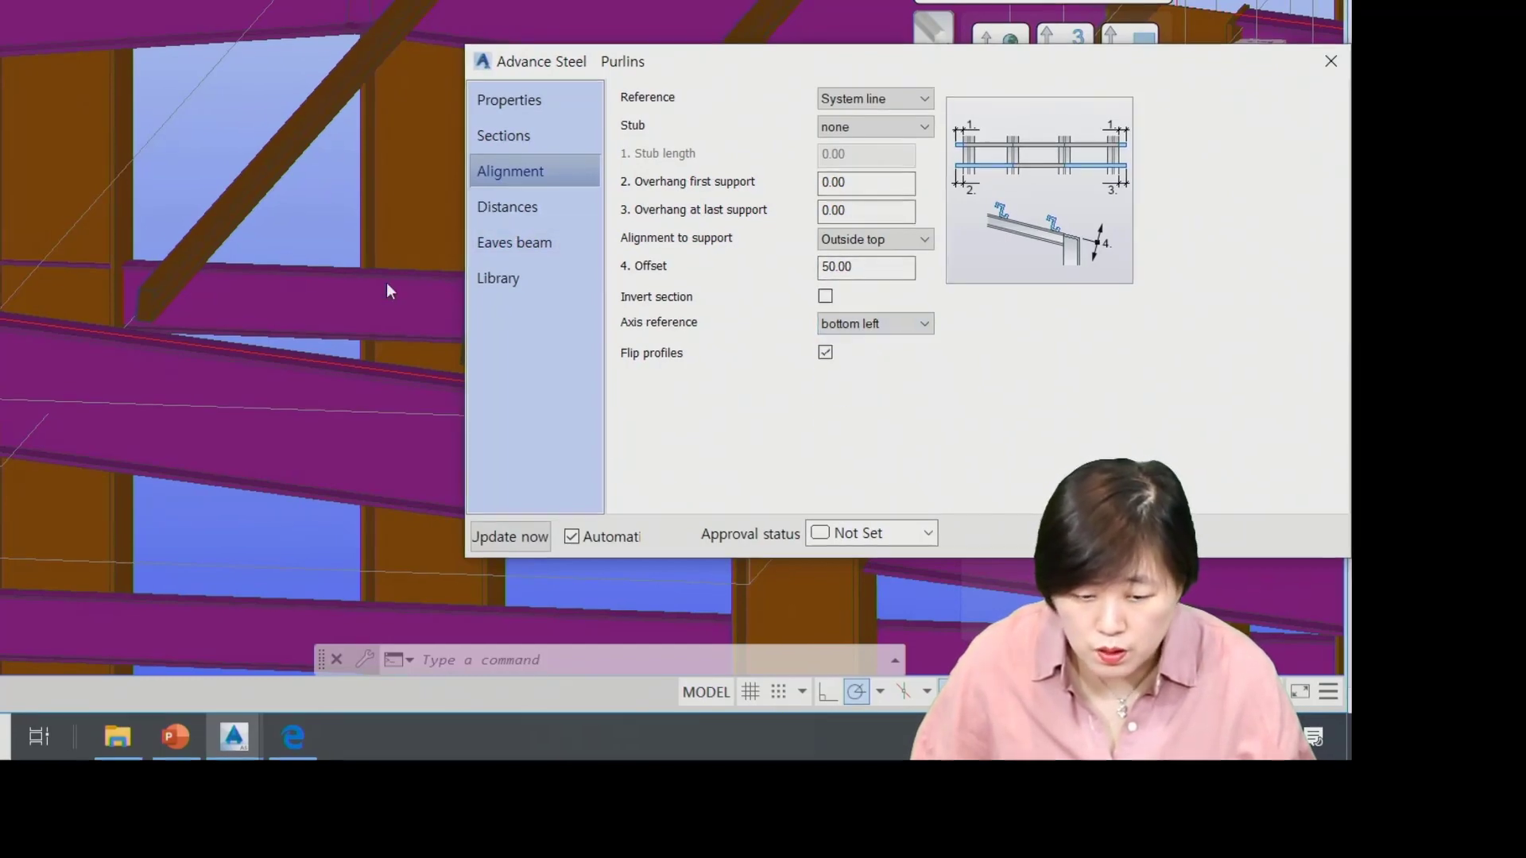
Examine the flipped C profiles in the Left view, checking their orientation and position above the sloped beam and column.
scroll(573, 396, down, 5)
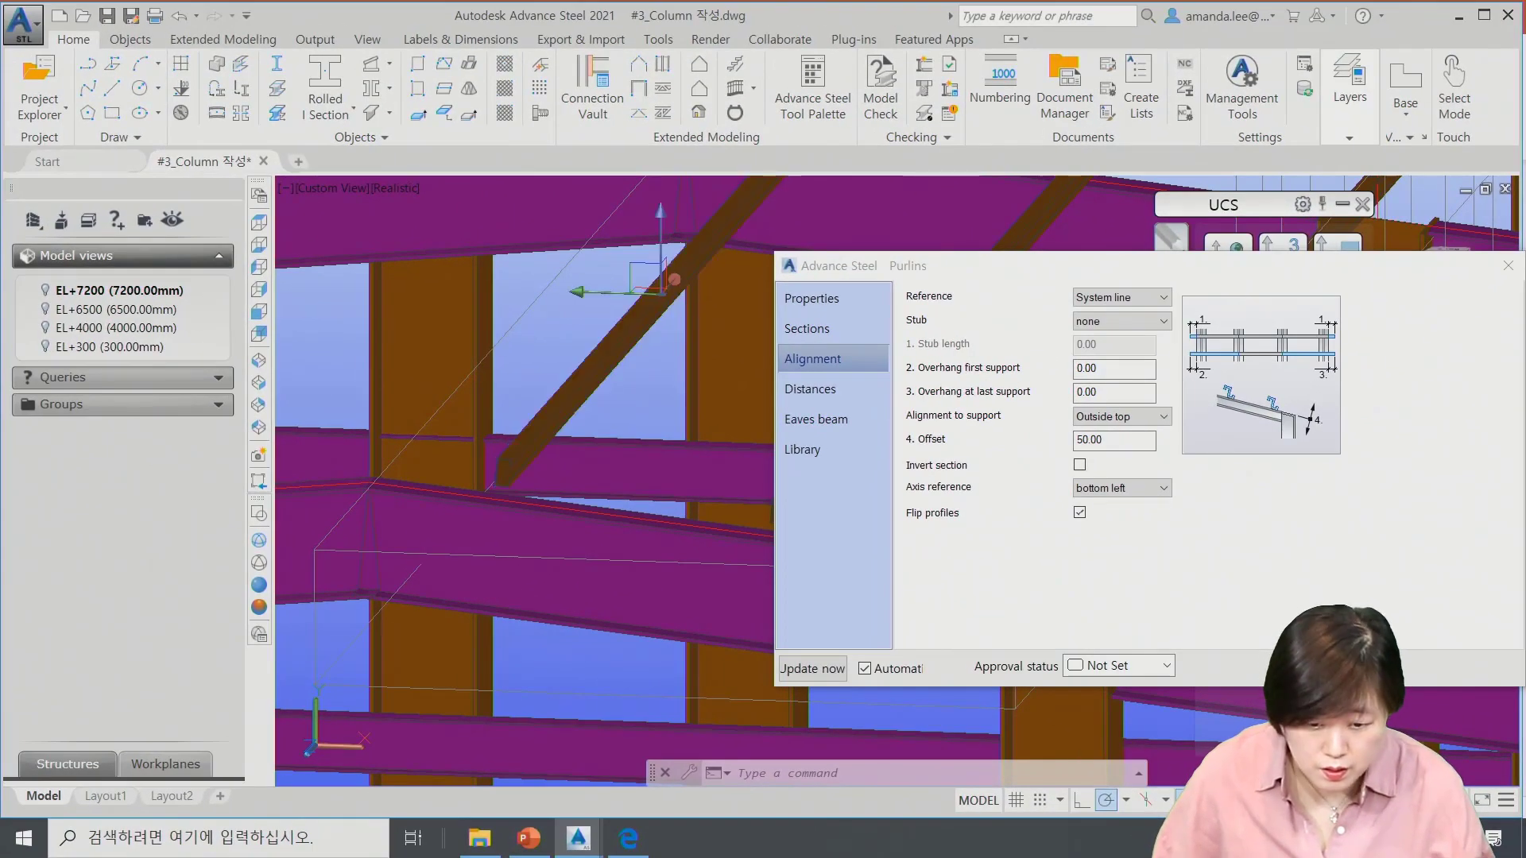
shift+middle_drag(573, 396, 636, 367)
scroll(612, 368, up, 6)
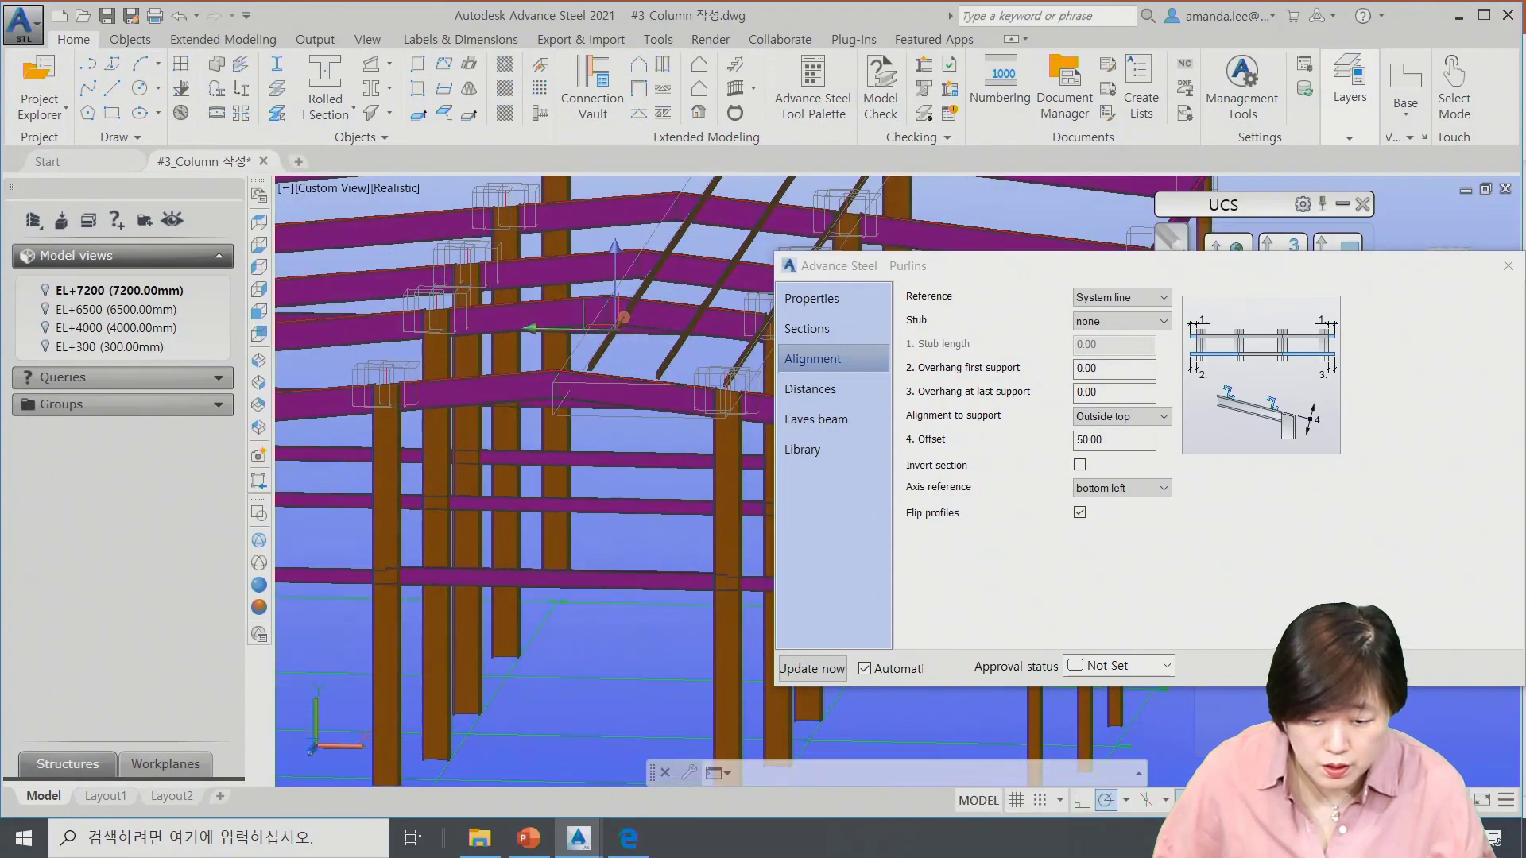
scroll(574, 383, down, 10)
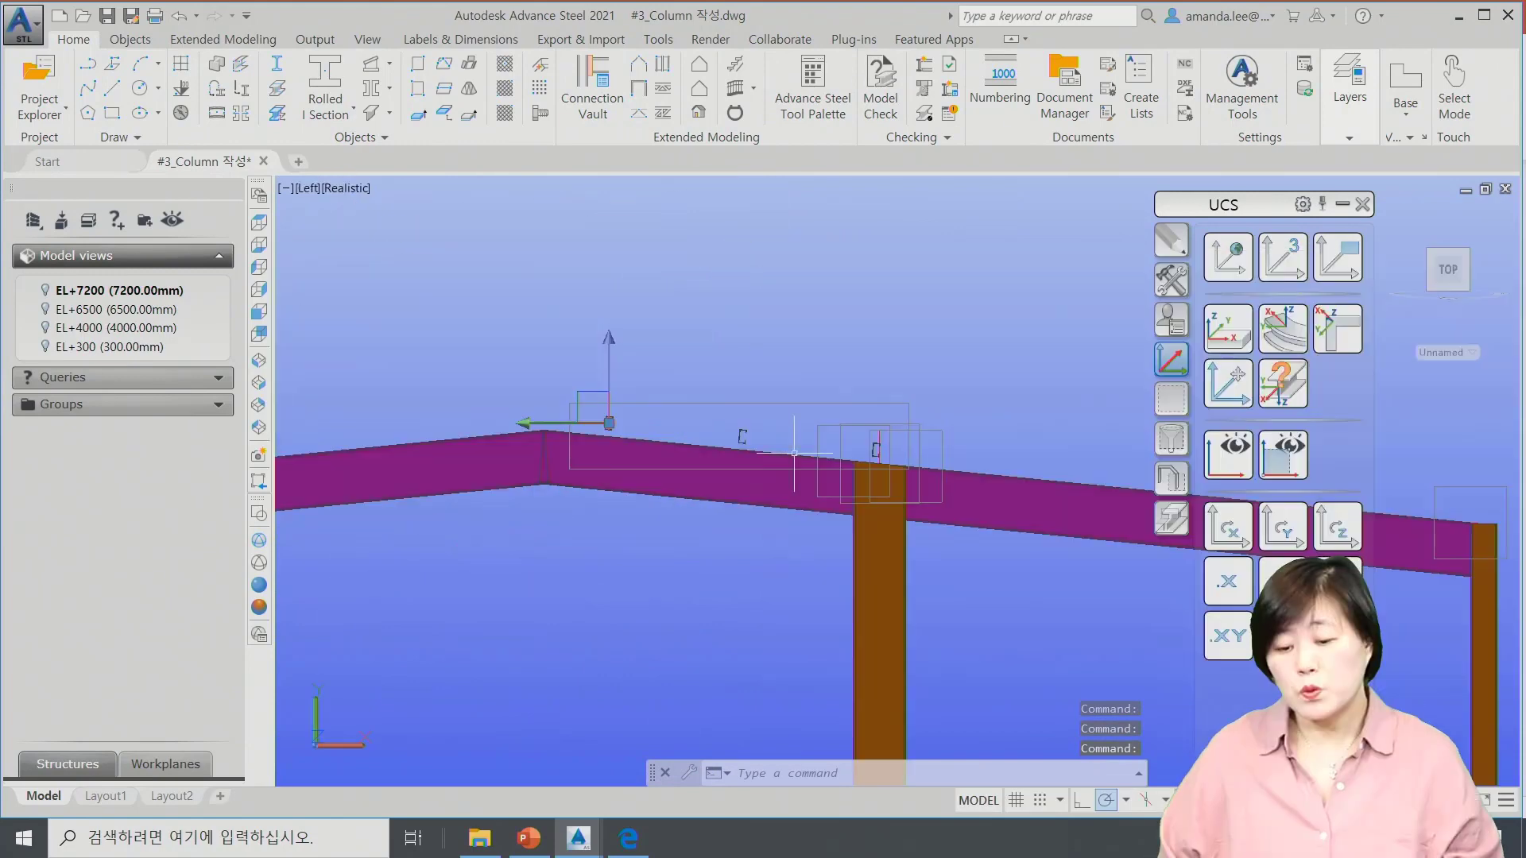
middle_drag(881, 480, 603, 449)
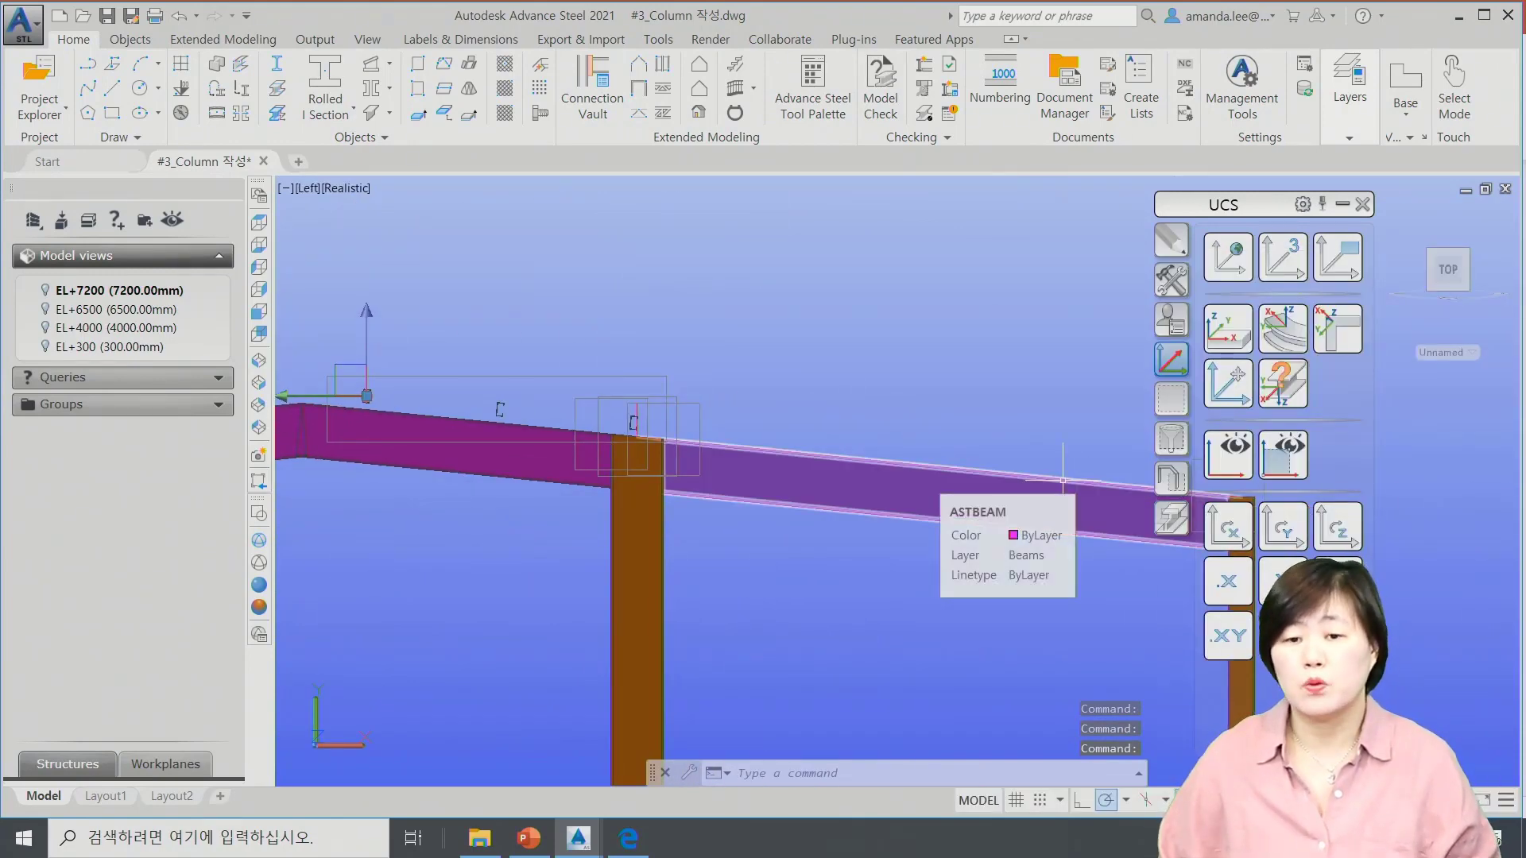
scroll(637, 422, up, 3)
scroll(637, 421, up, 6)
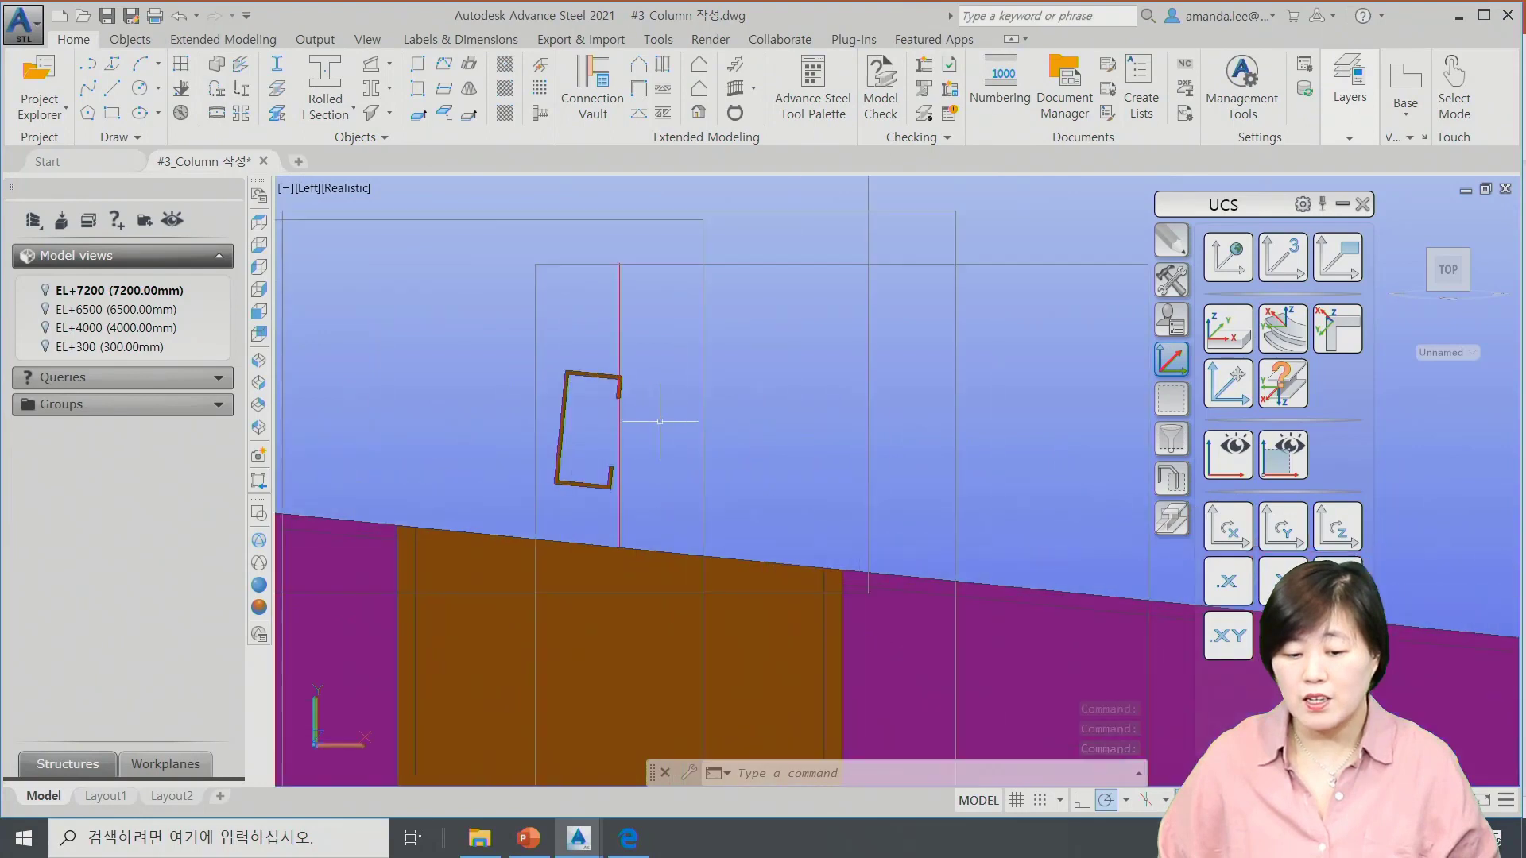
scroll(639, 425, down, 4)
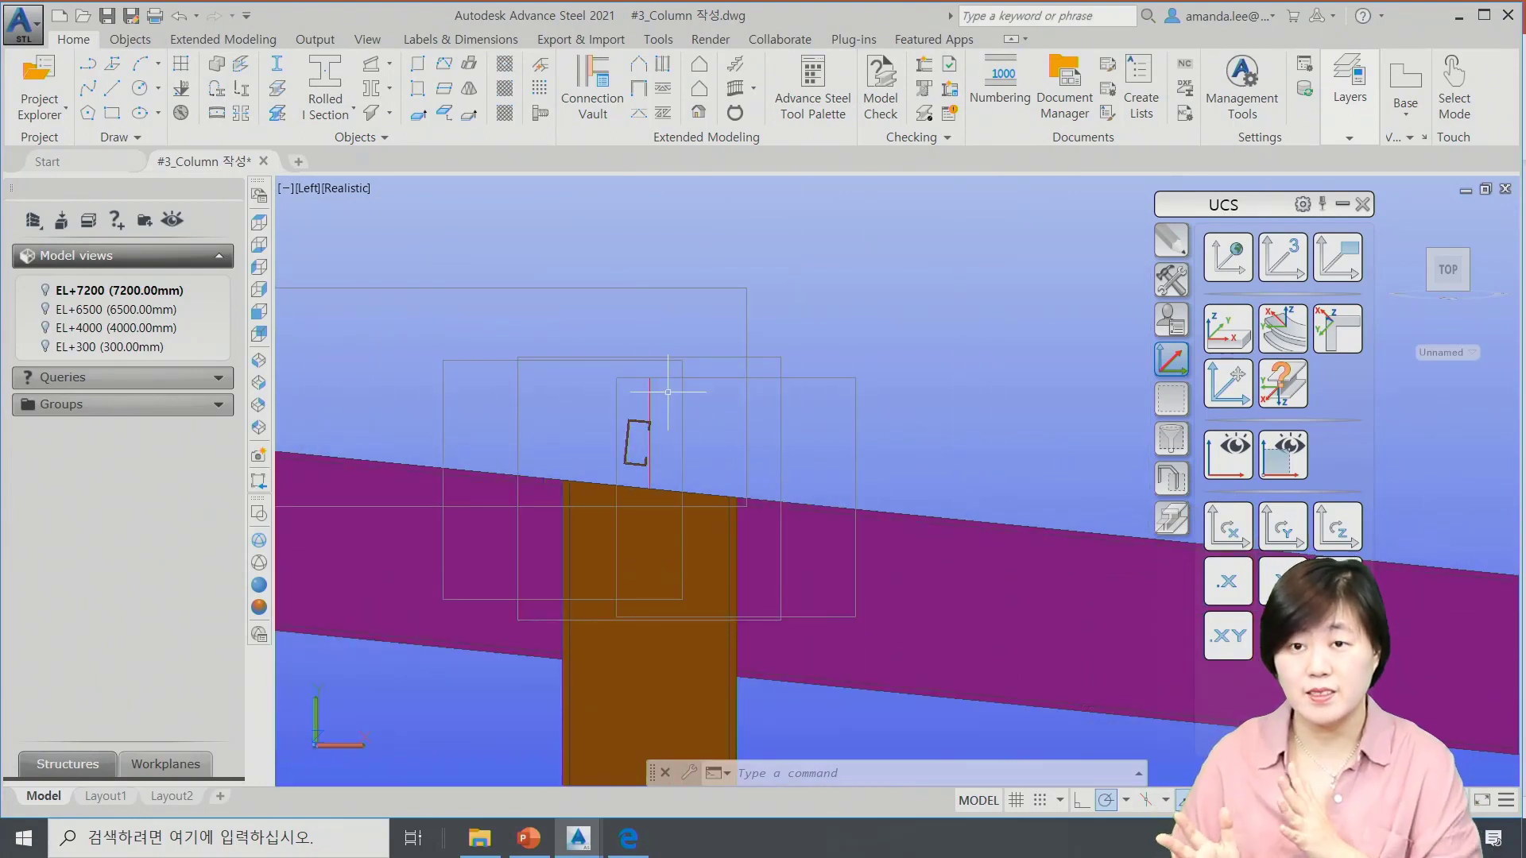
scroll(668, 392, down, 4)
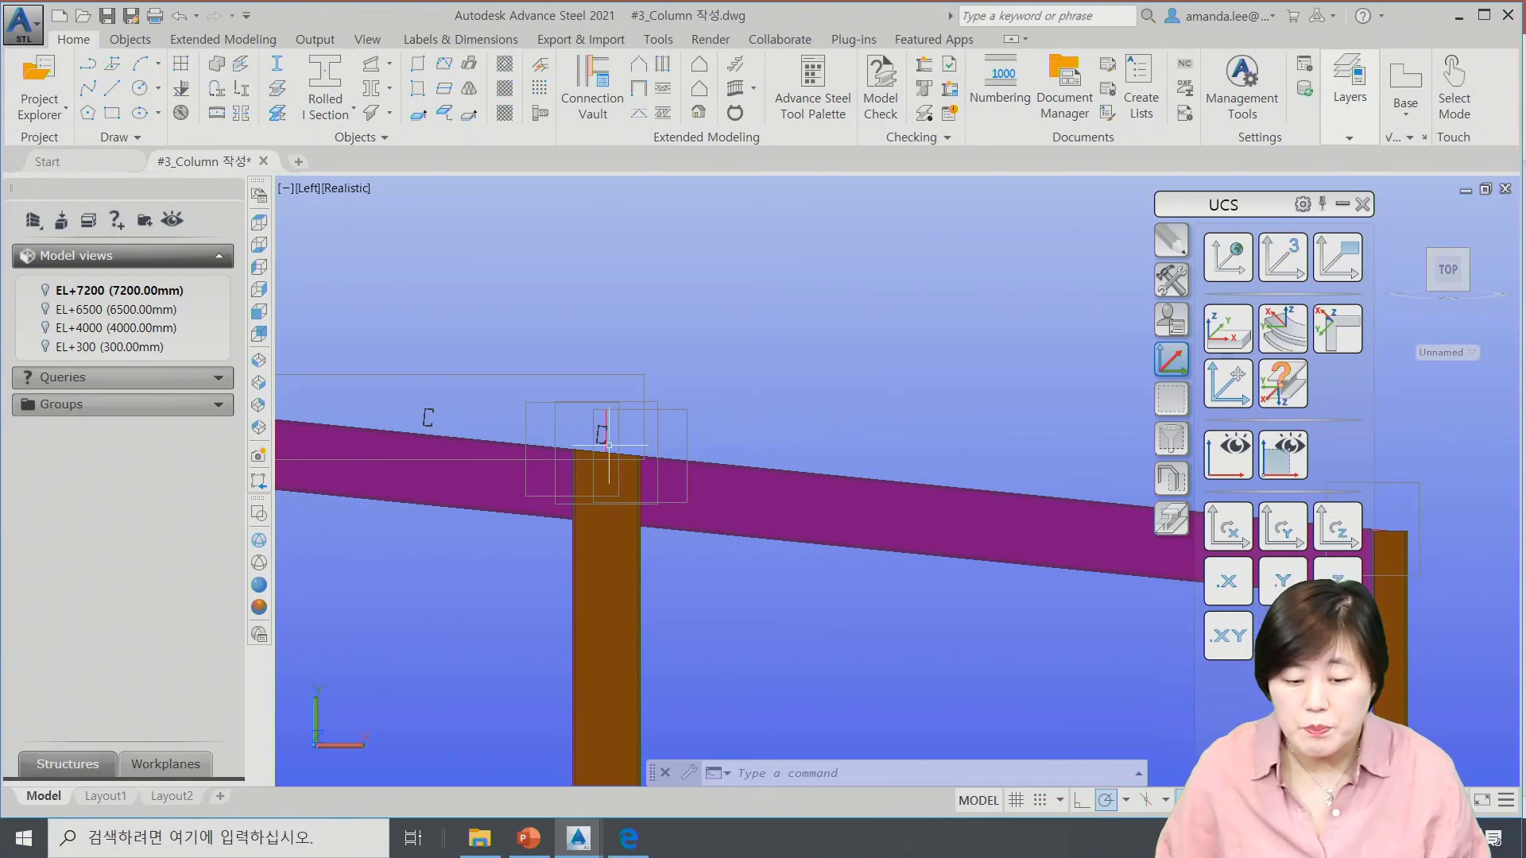
Align the UCS to the view and copy the purlin over the column 1000 down the slope, using the neighbouring purlin's upper corner as base point.
click(1343, 258)
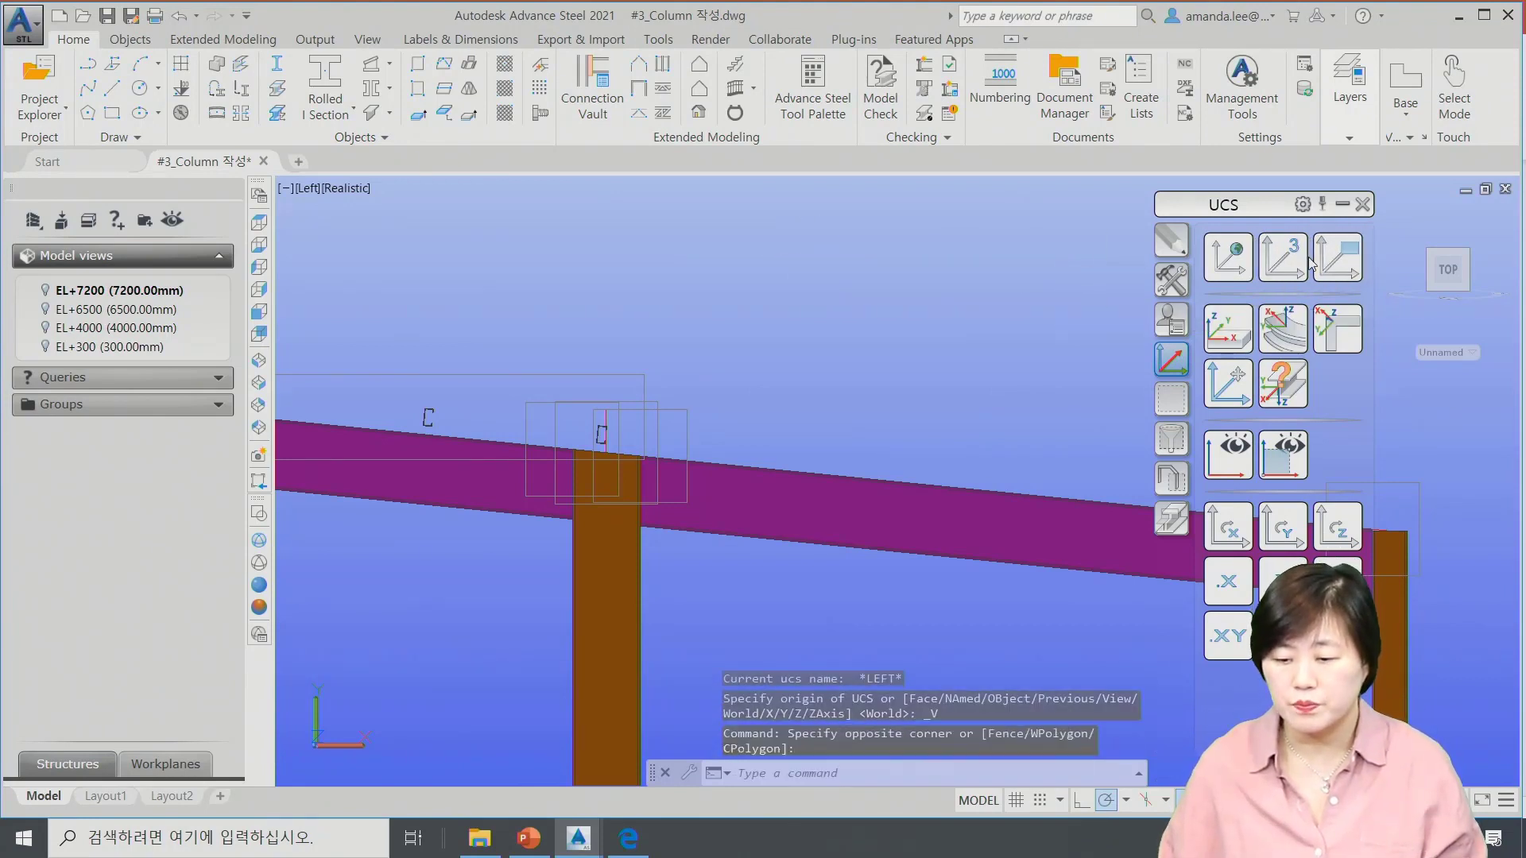
scroll(607, 469, up, 5)
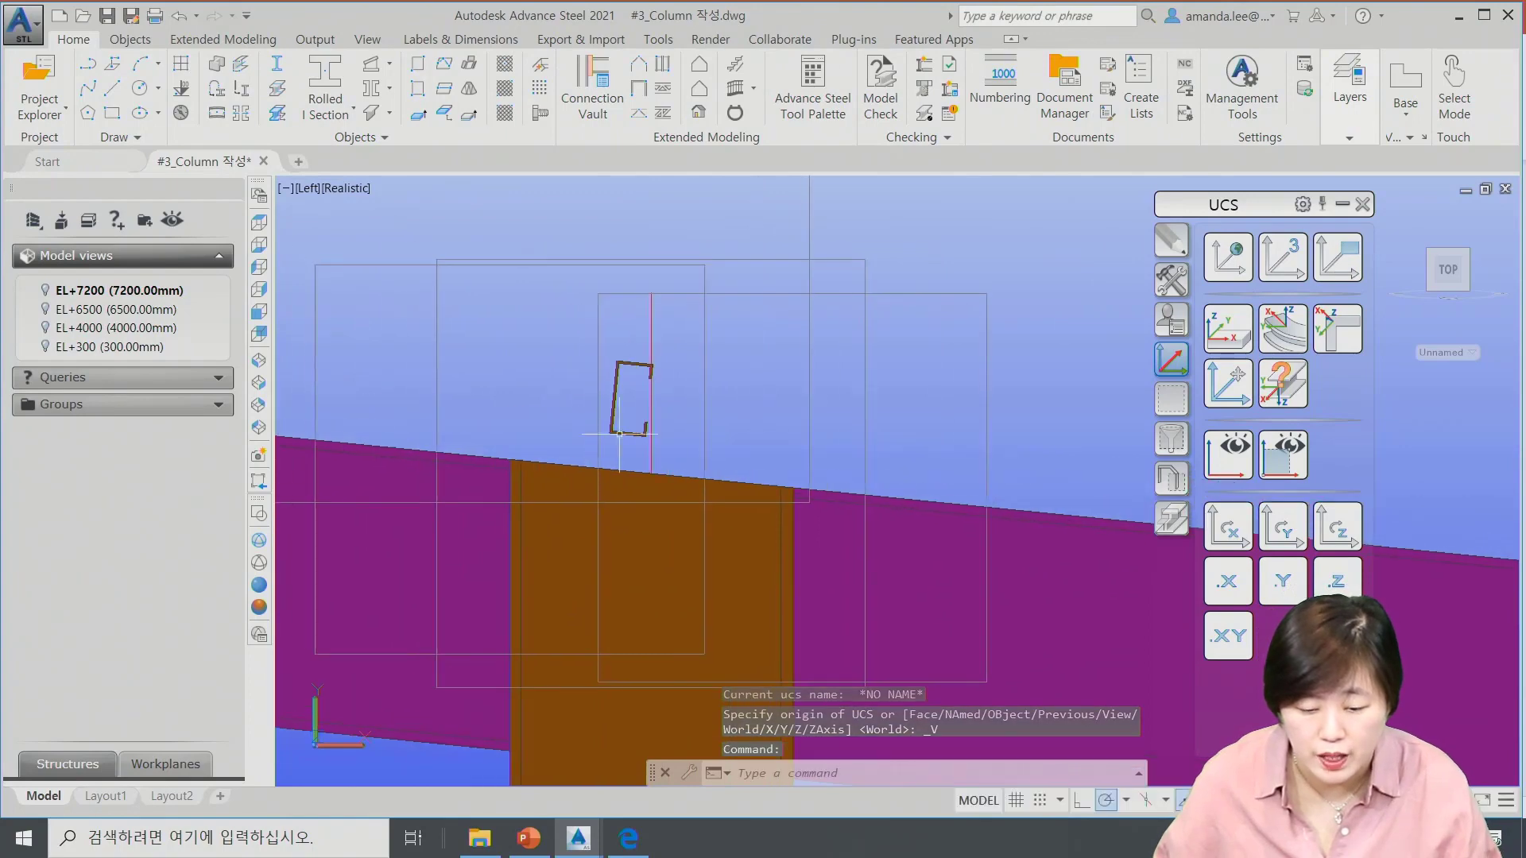
click(571, 449)
click(700, 332)
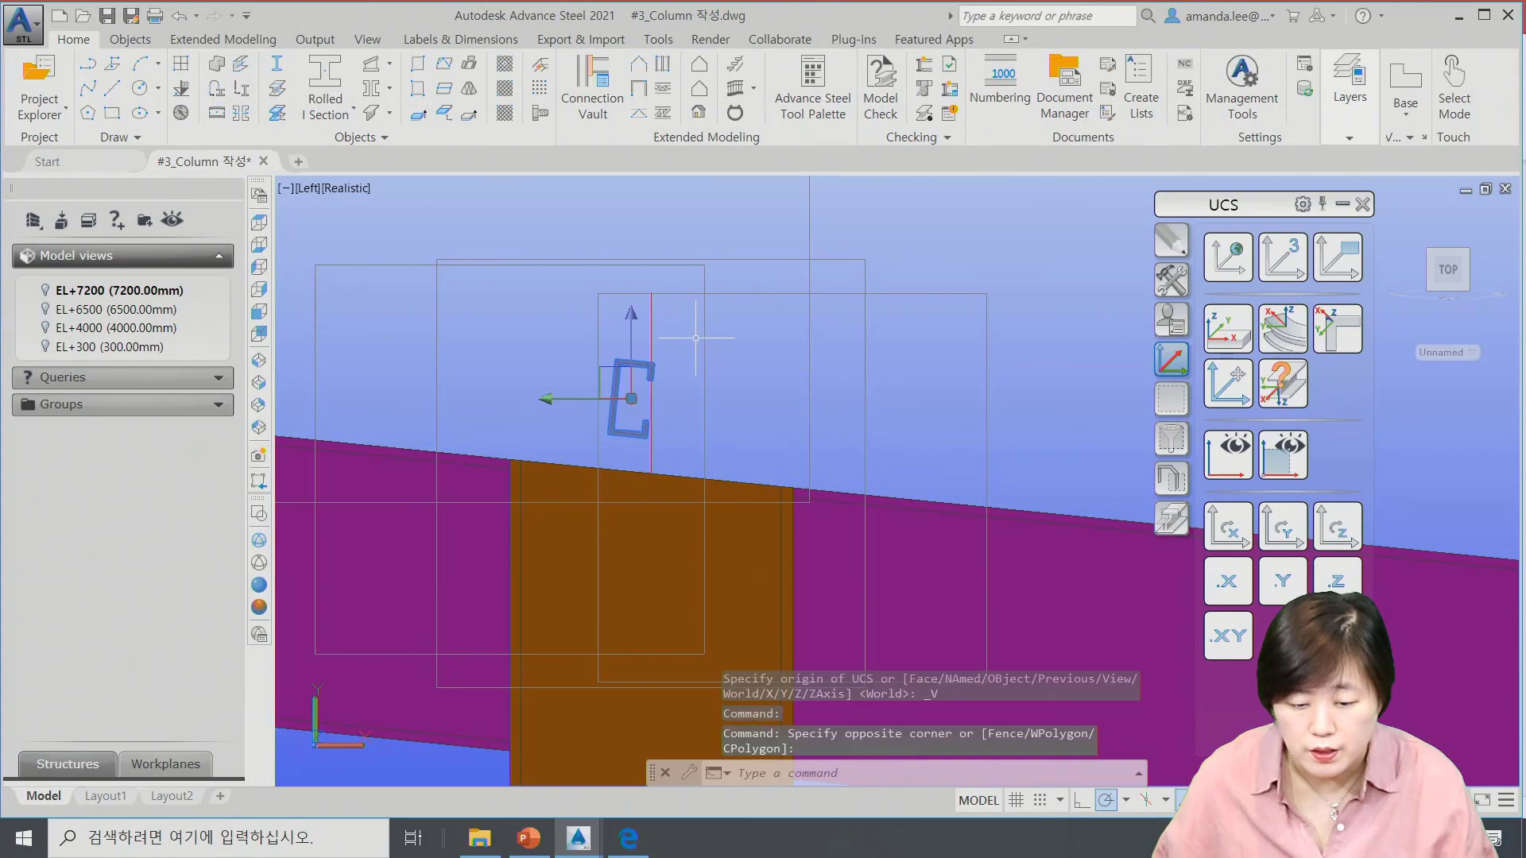
right_click(529, 338)
click(642, 436)
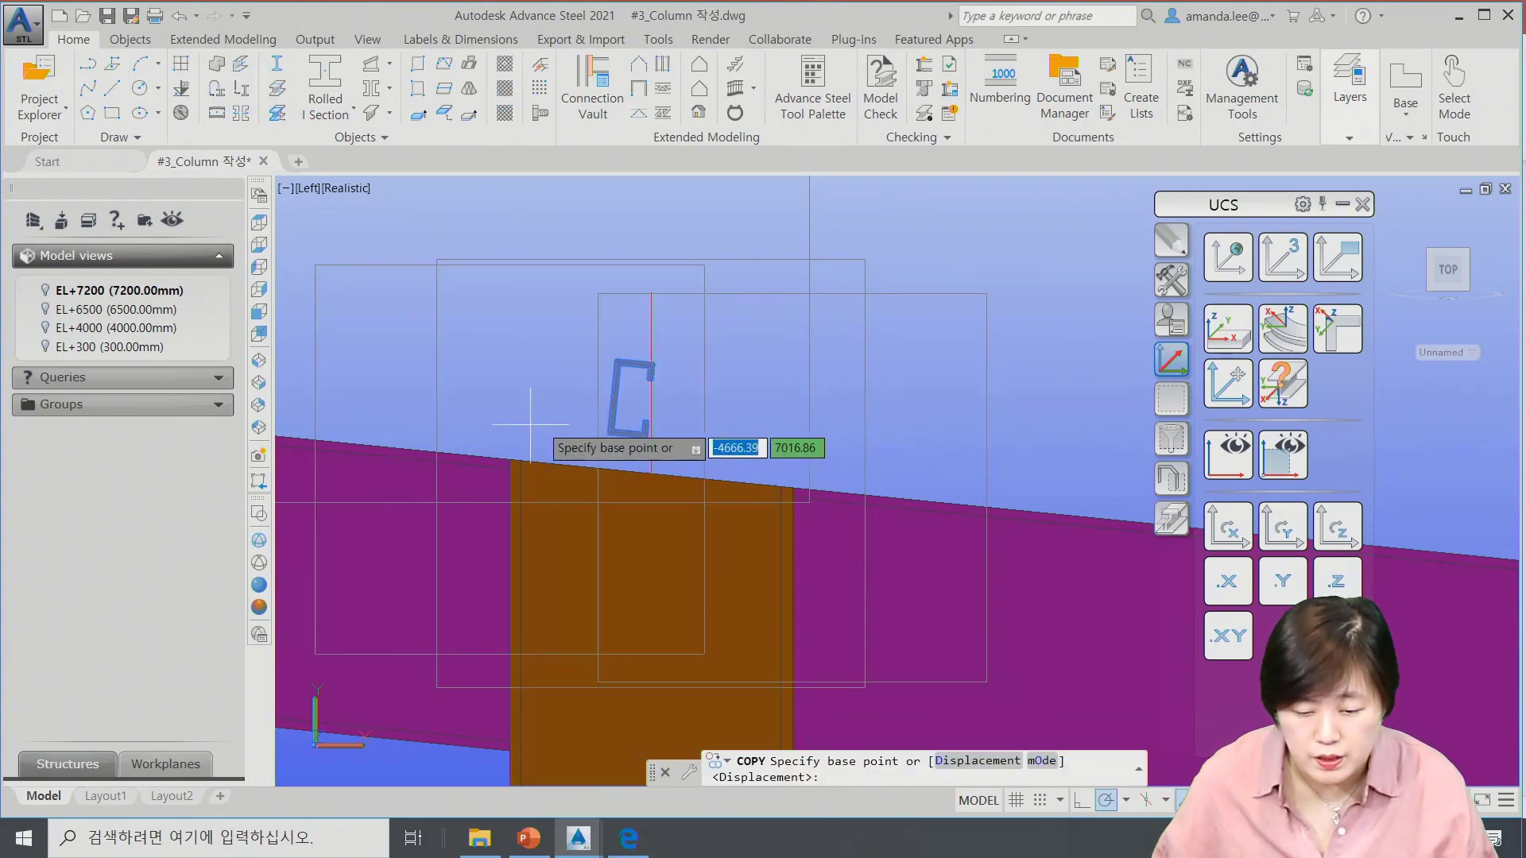
scroll(530, 424, down, 2)
scroll(445, 437, up, 5)
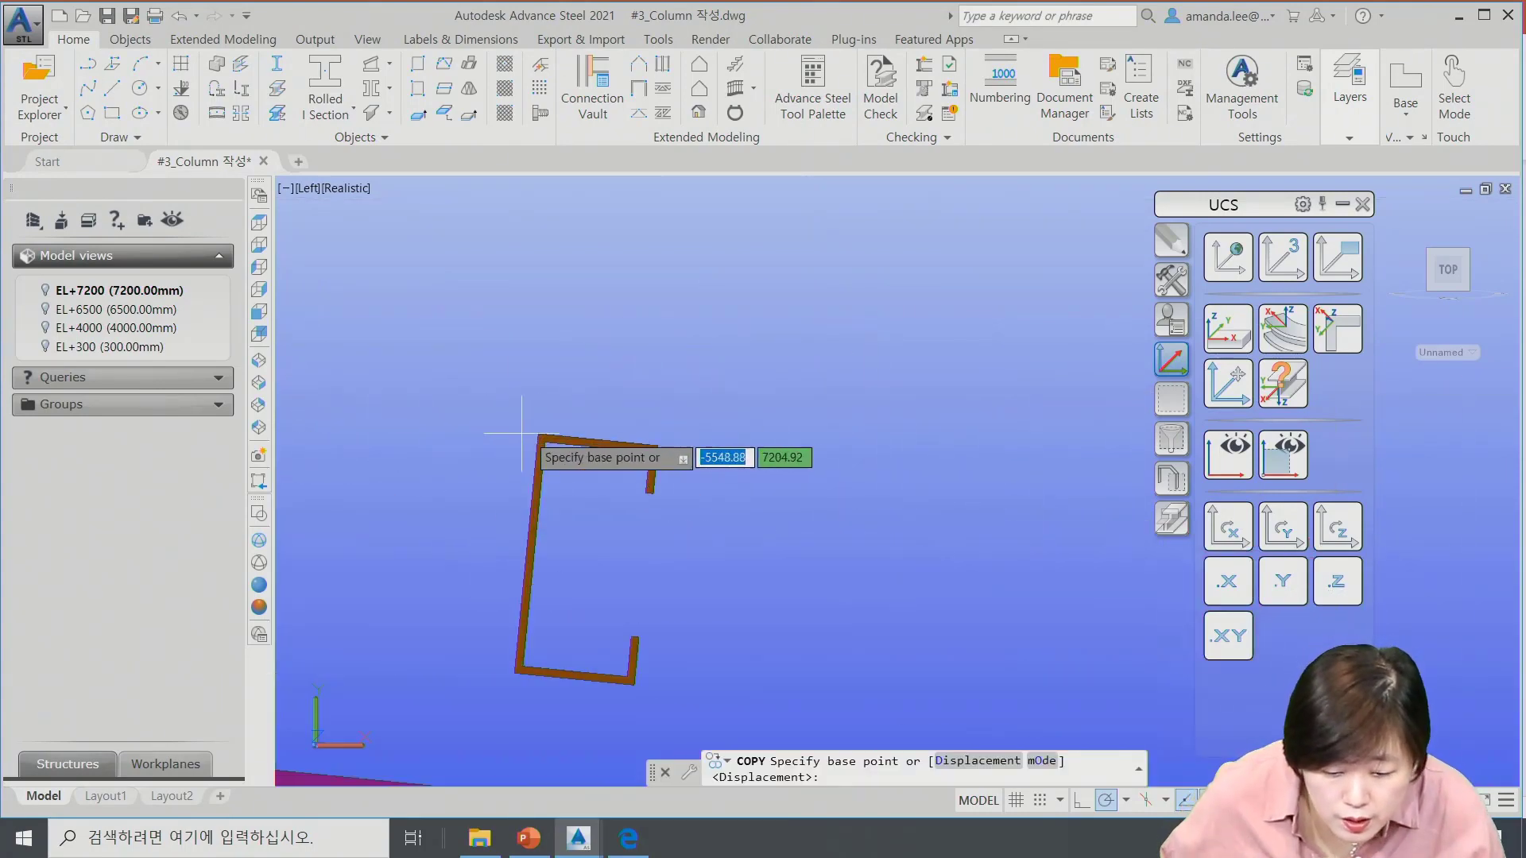
click(537, 435)
scroll(373, 431, down, 3)
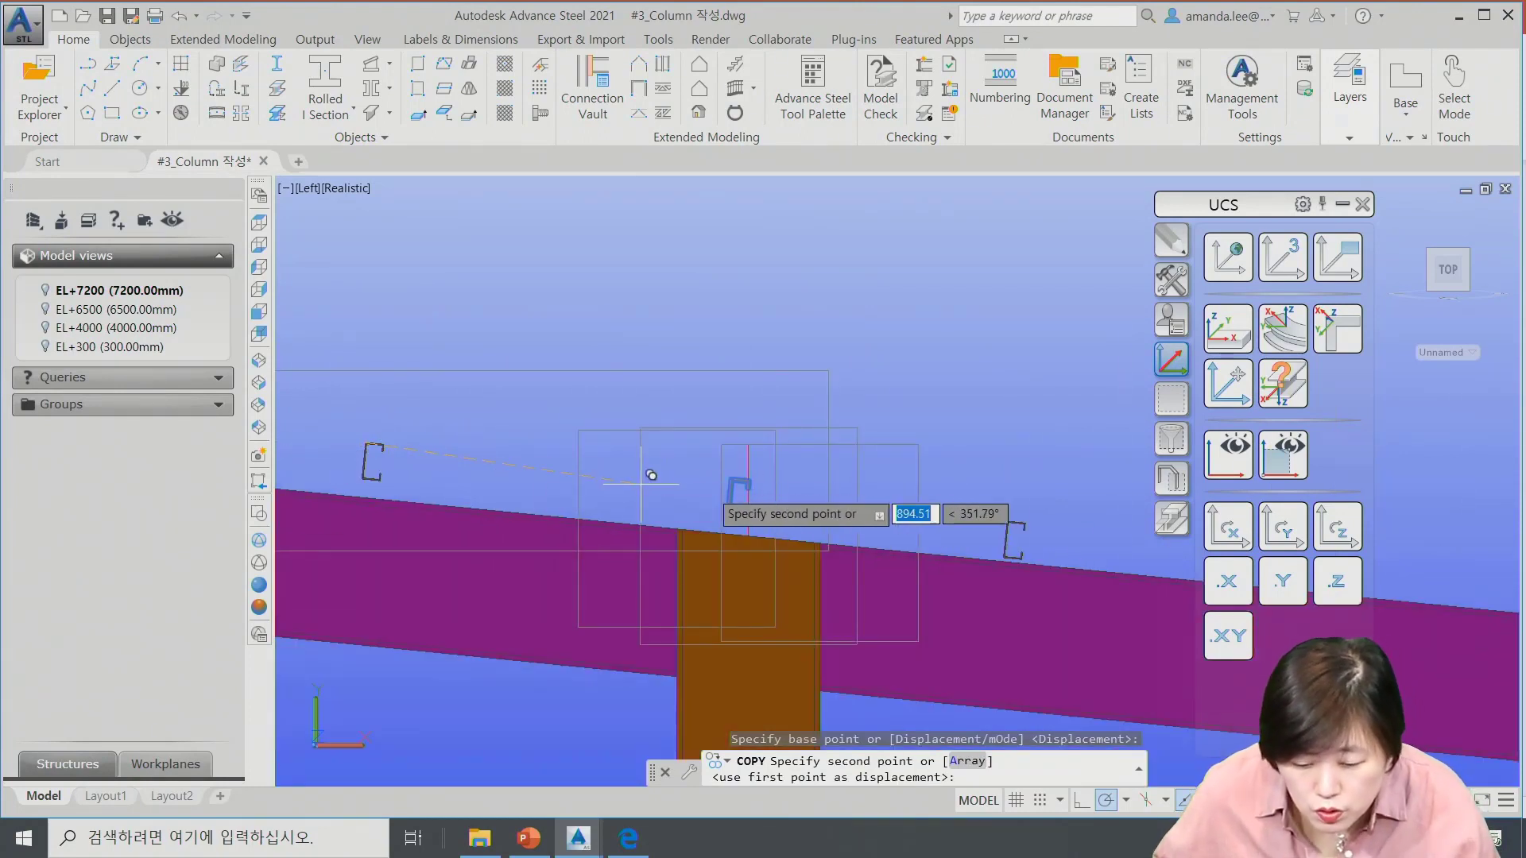
scroll(700, 477, up, 3)
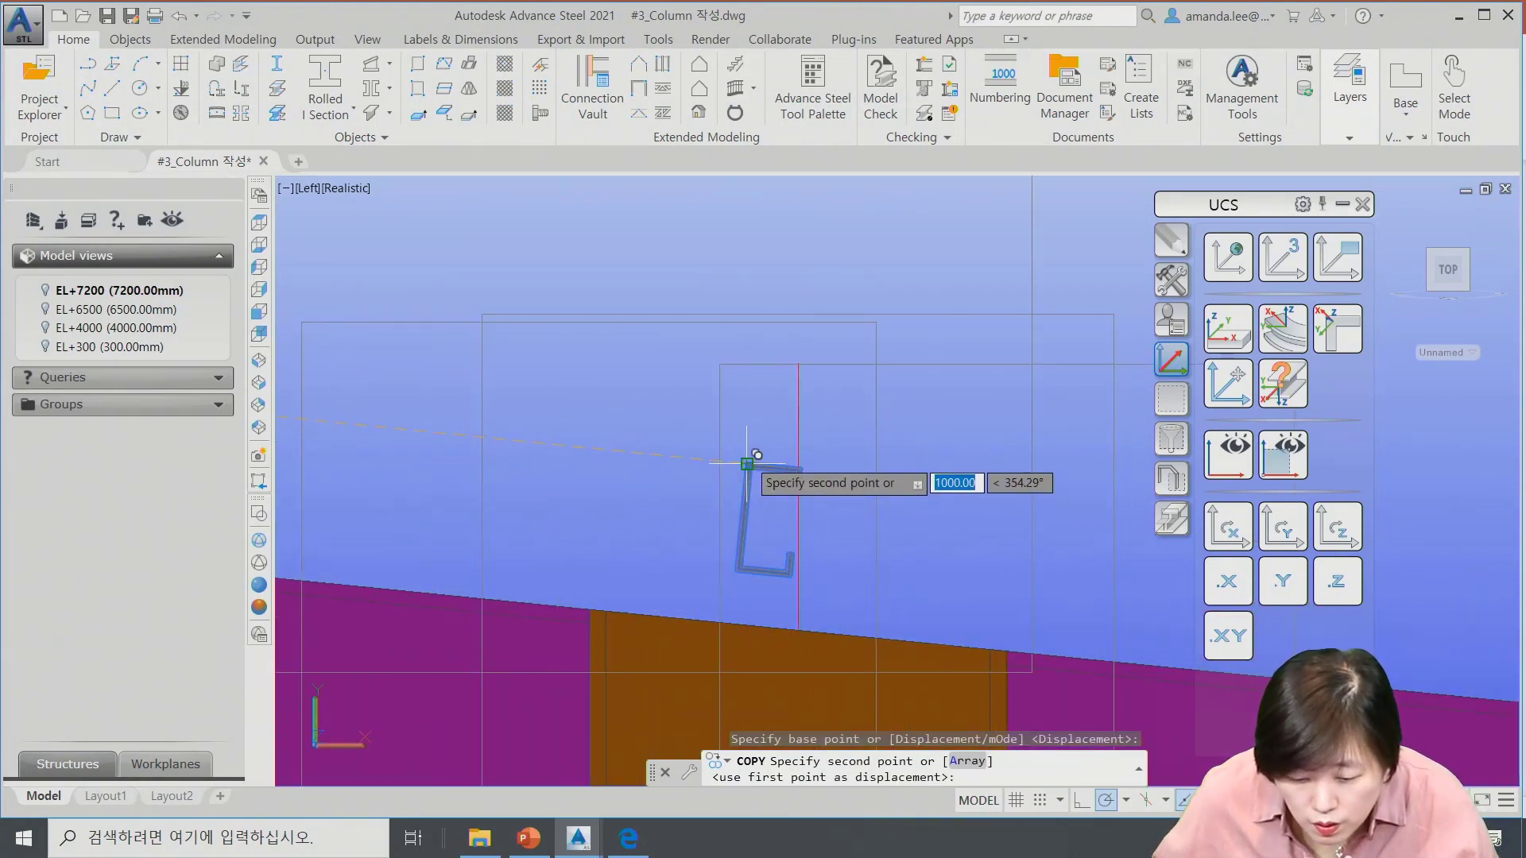
scroll(751, 461, up, 4)
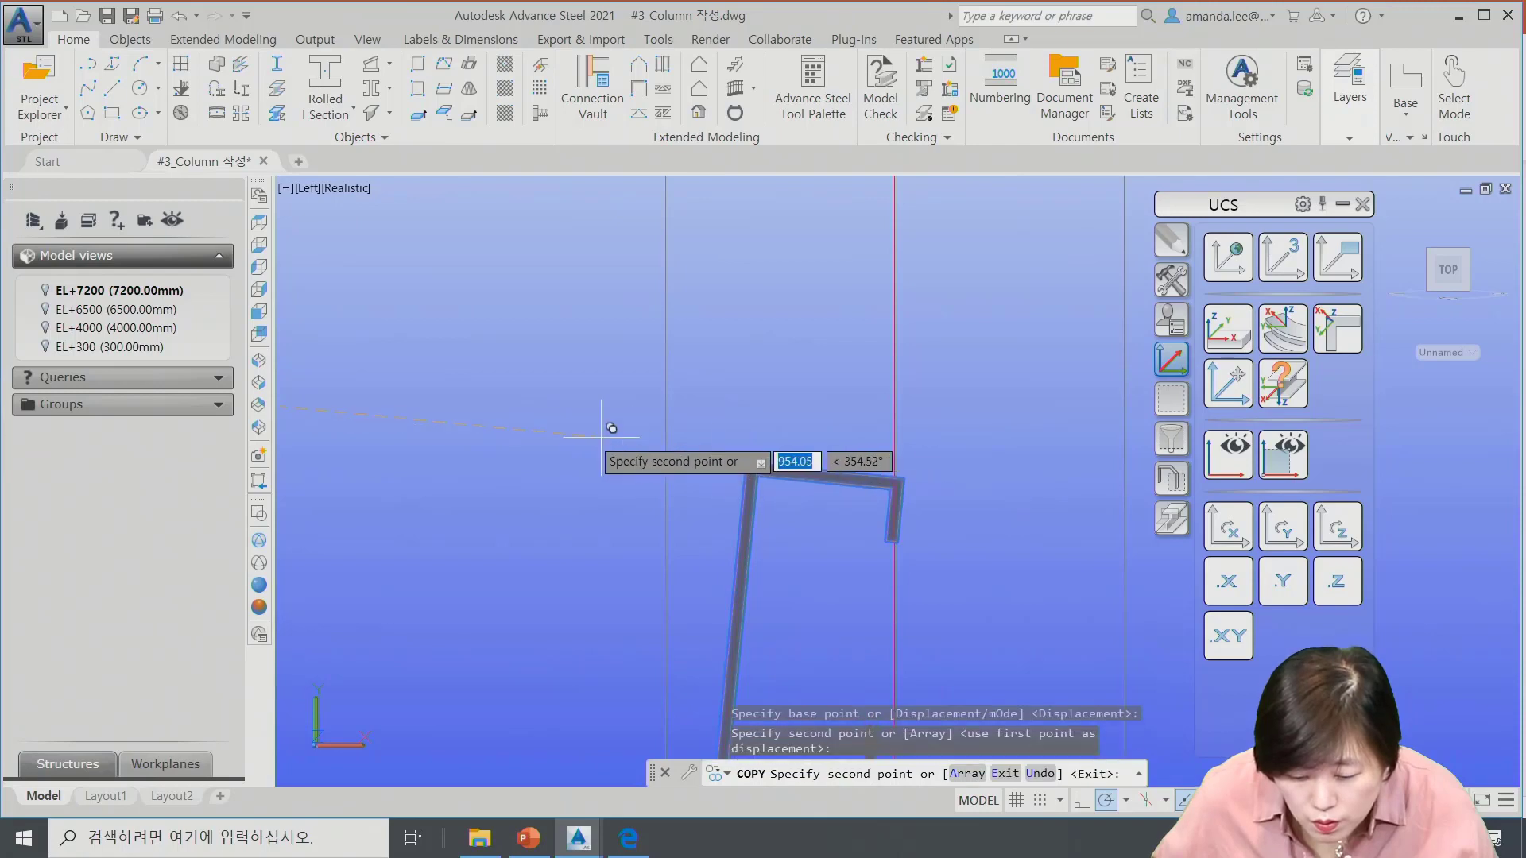
Place three more purlin copies down the slope toward the outer column, snapping each to the previous copy's upper corner for 1000 spacing.
scroll(612, 429, down, 3)
scroll(883, 461, up, 3)
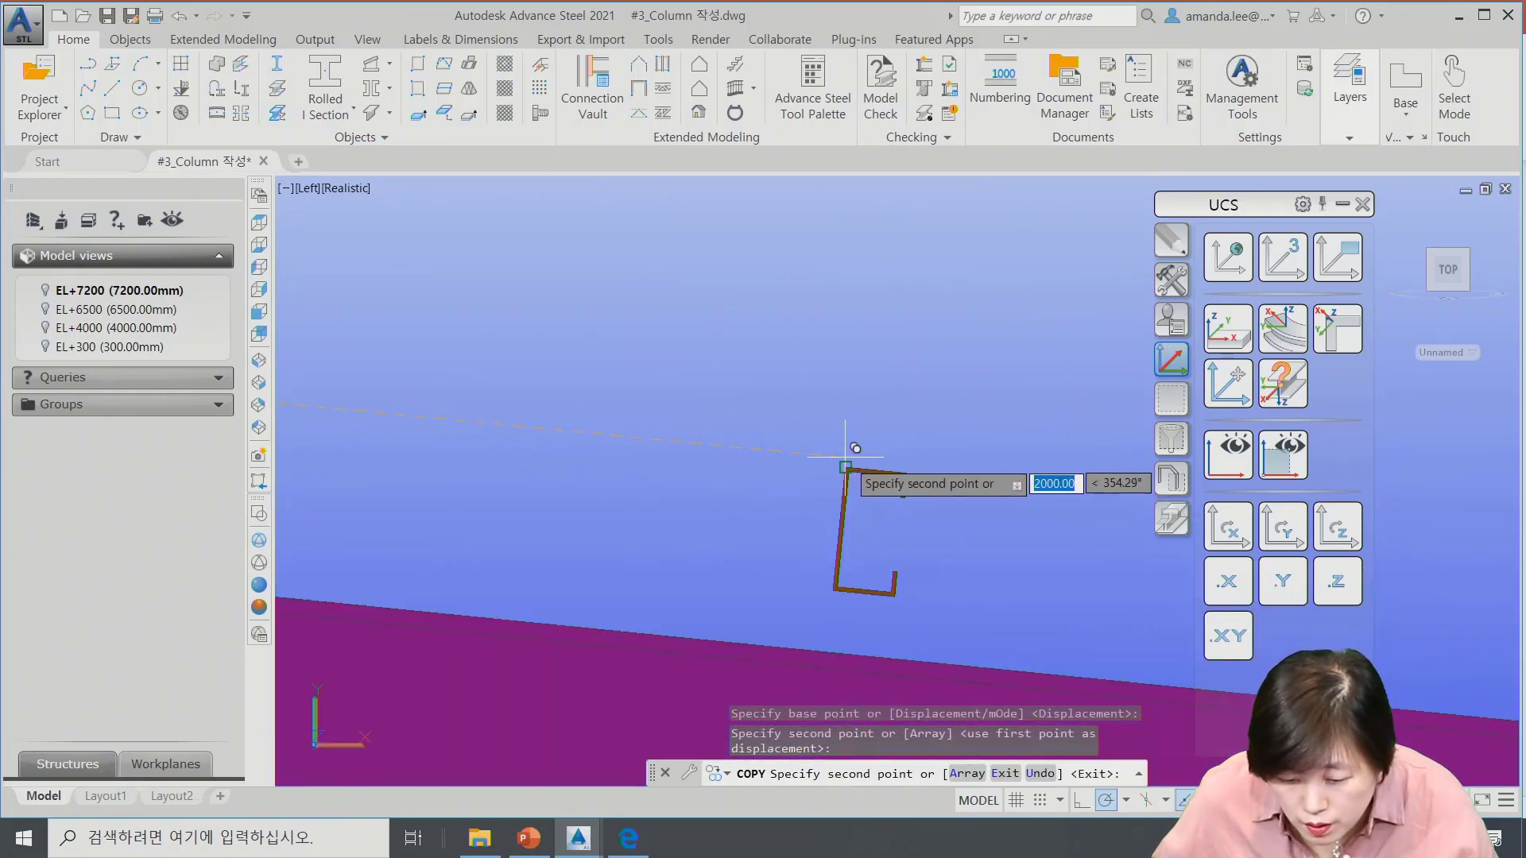
click(846, 459)
scroll(803, 457, down, 3)
scroll(754, 456, up, 3)
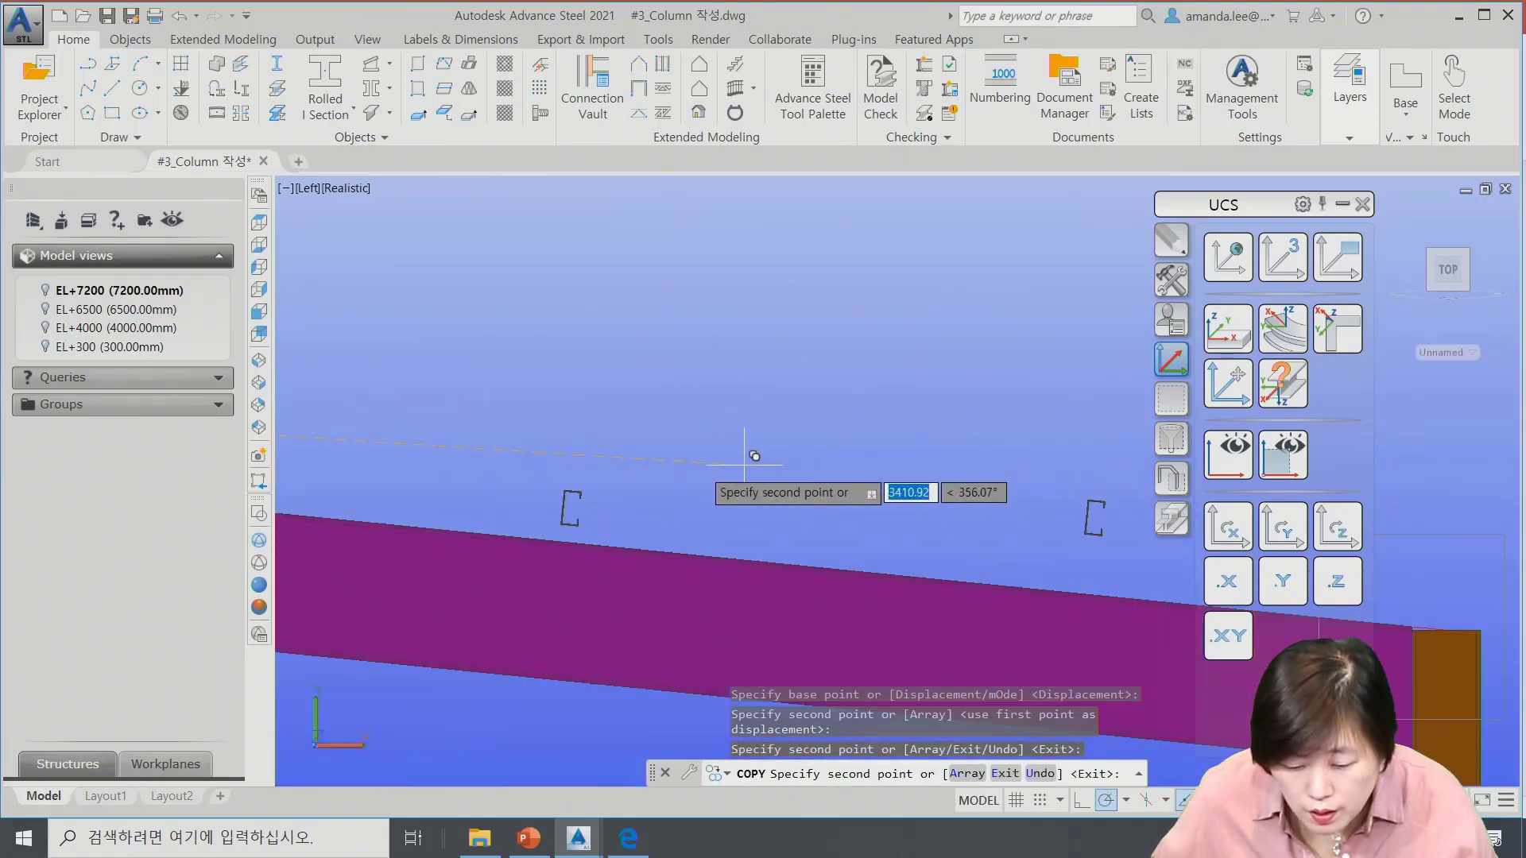
scroll(565, 481, up, 3)
click(595, 465)
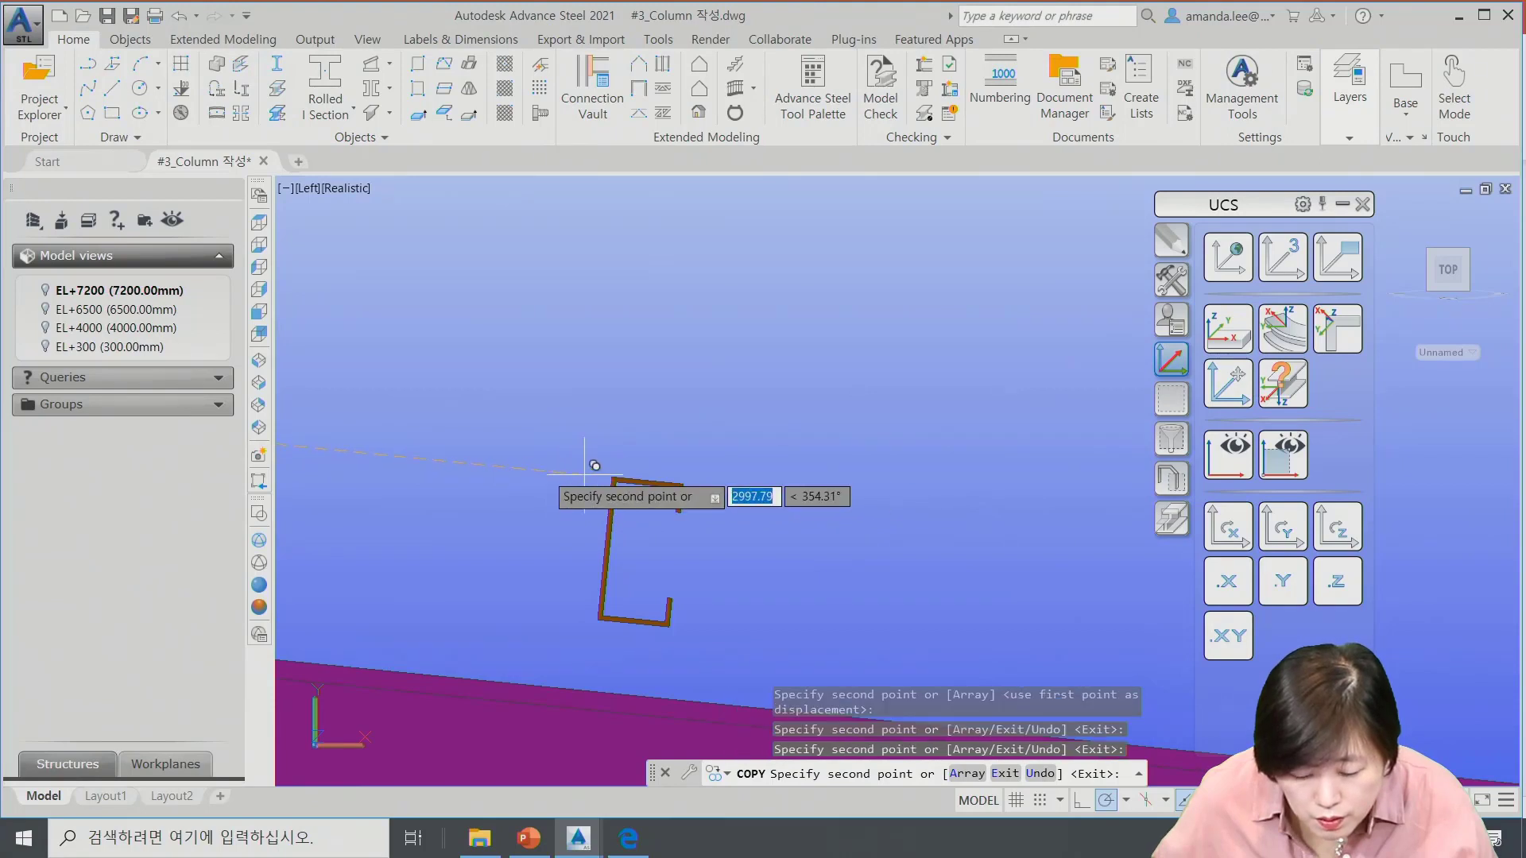
scroll(594, 465, down, 3)
scroll(874, 486, up, 3)
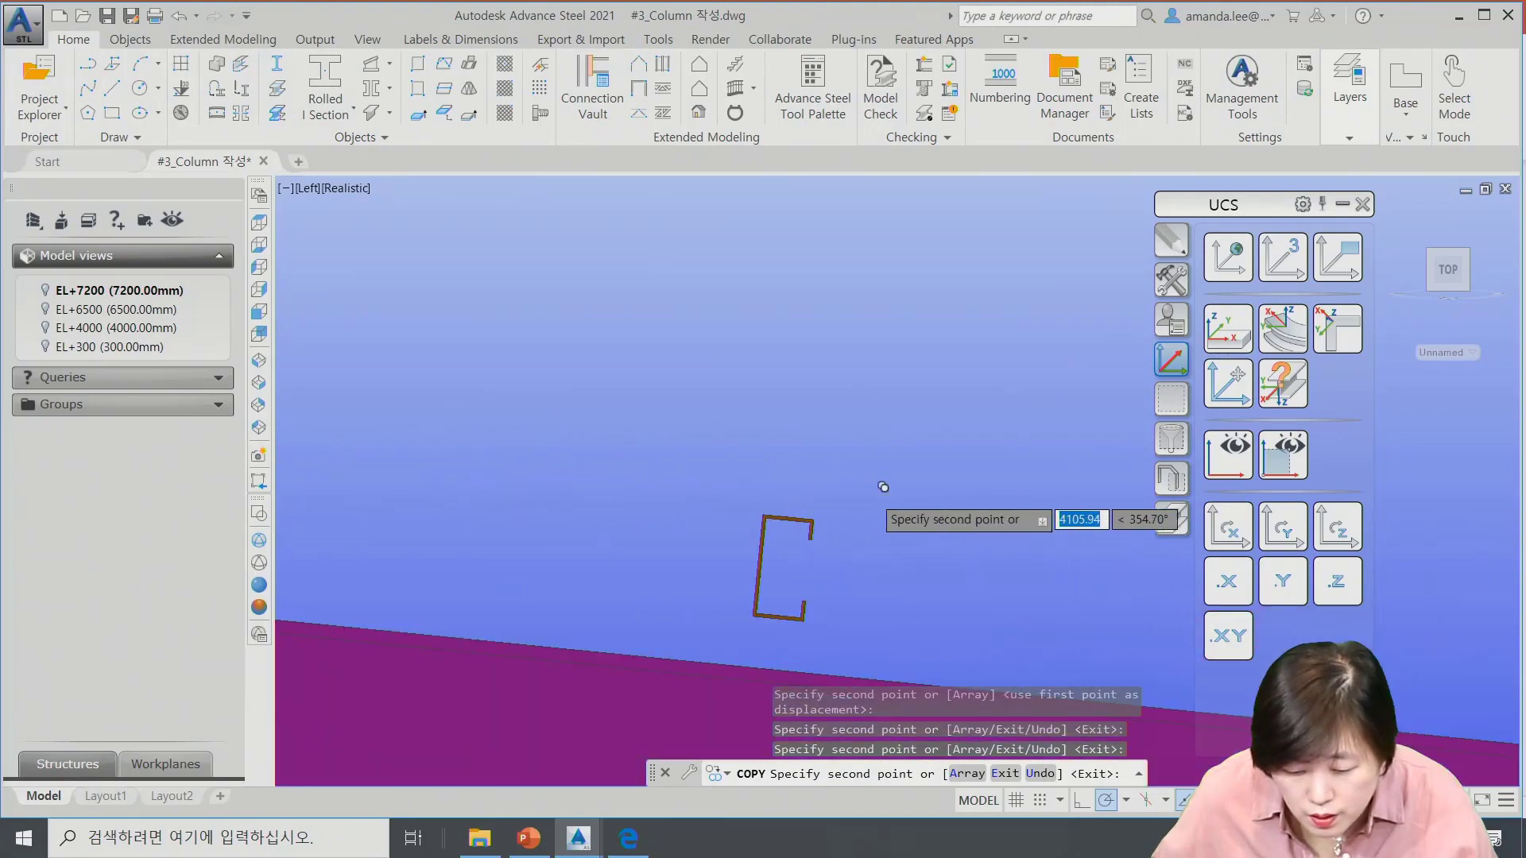
click(763, 513)
scroll(763, 509, down, 3)
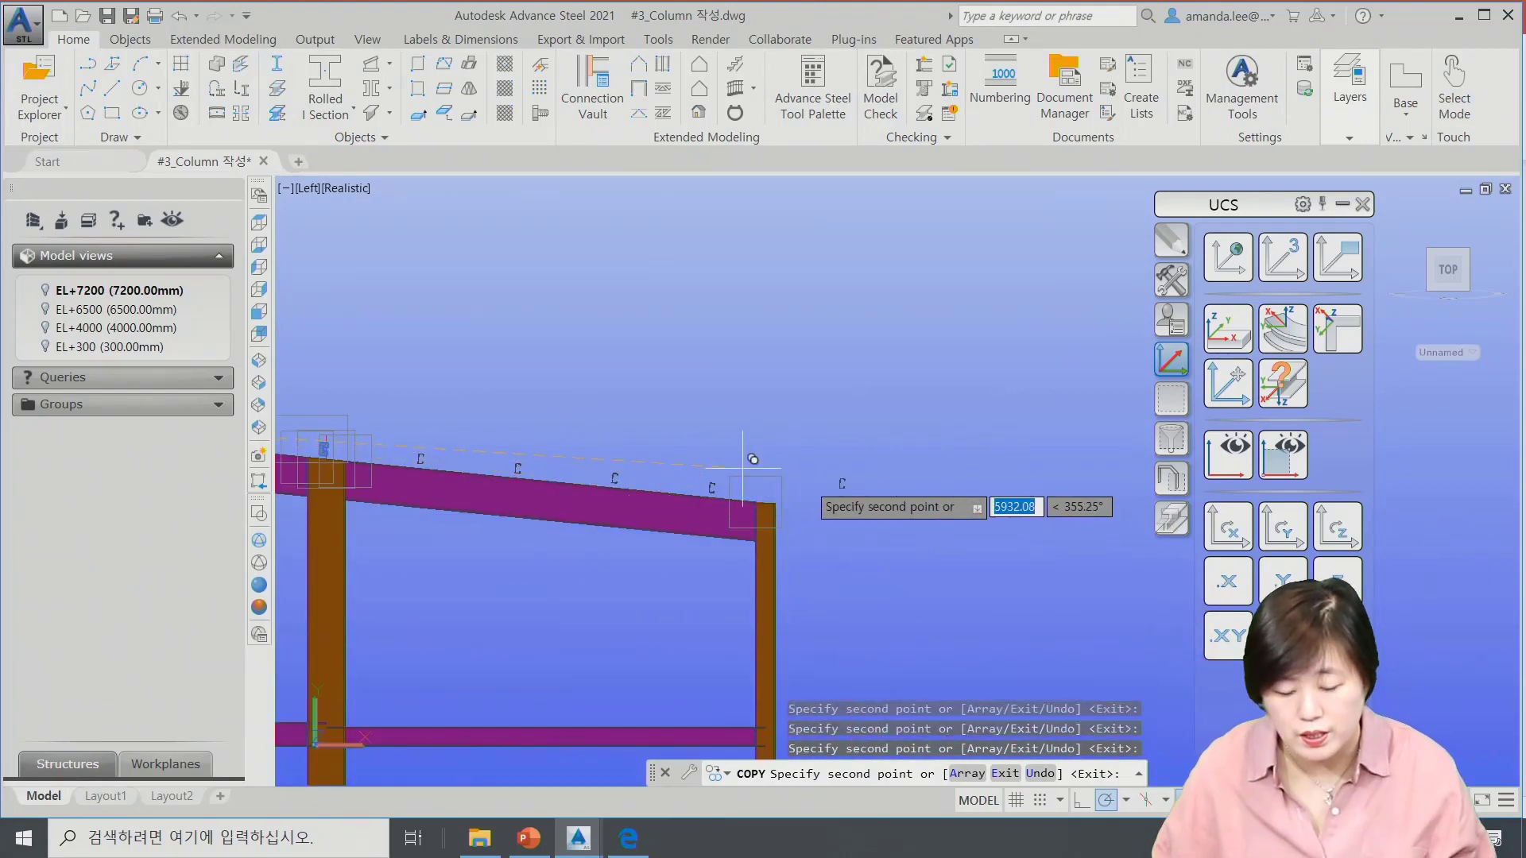
End the purlin copying and inspect the copied rows on the roof slope from the SW isometric view.
key(Escape)
scroll(759, 467, down, 3)
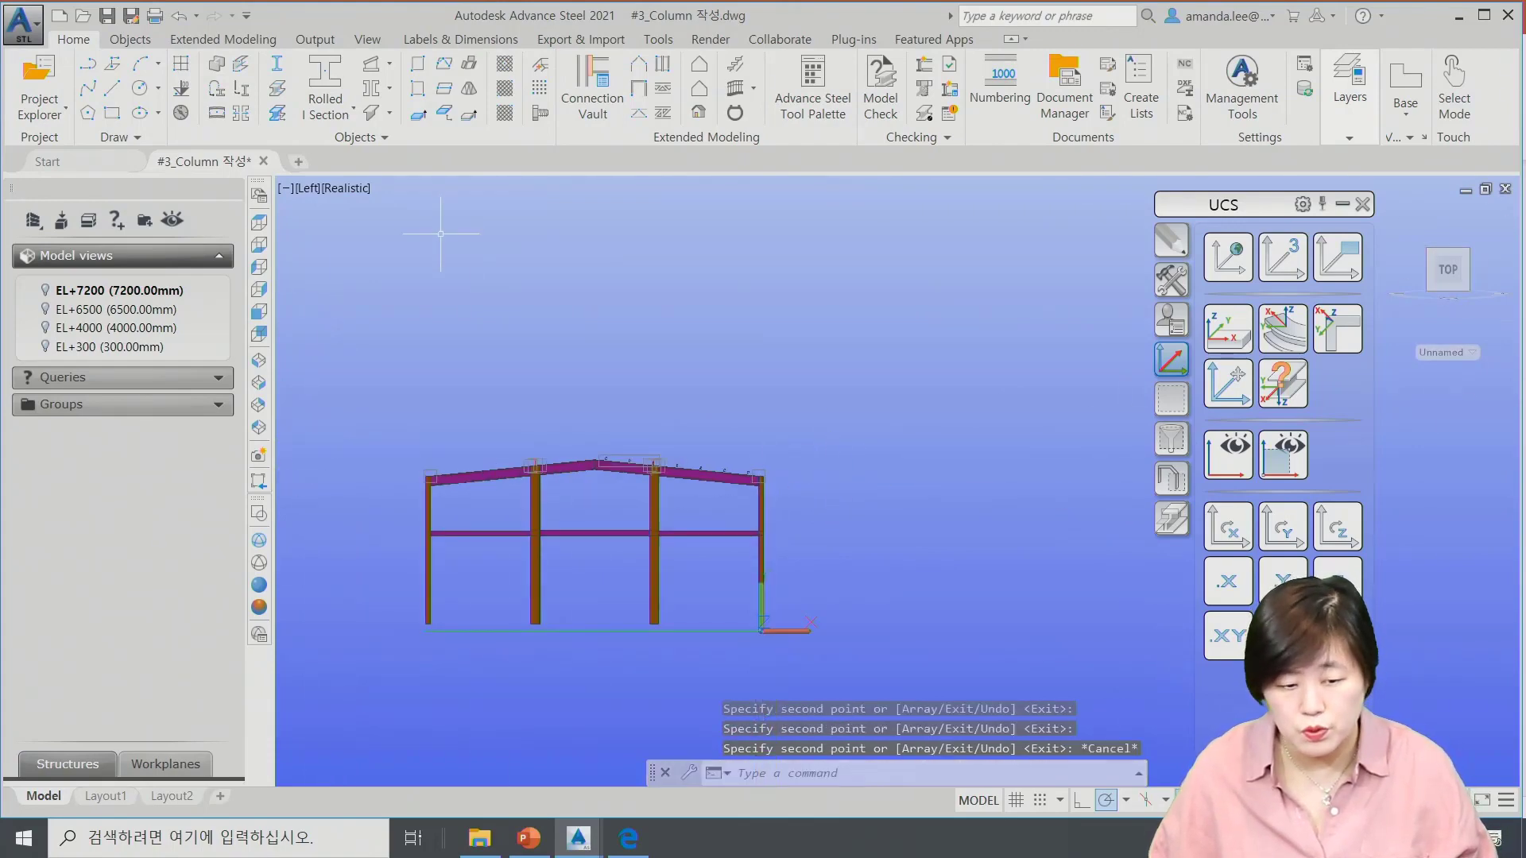
click(259, 224)
scroll(993, 533, up, 5)
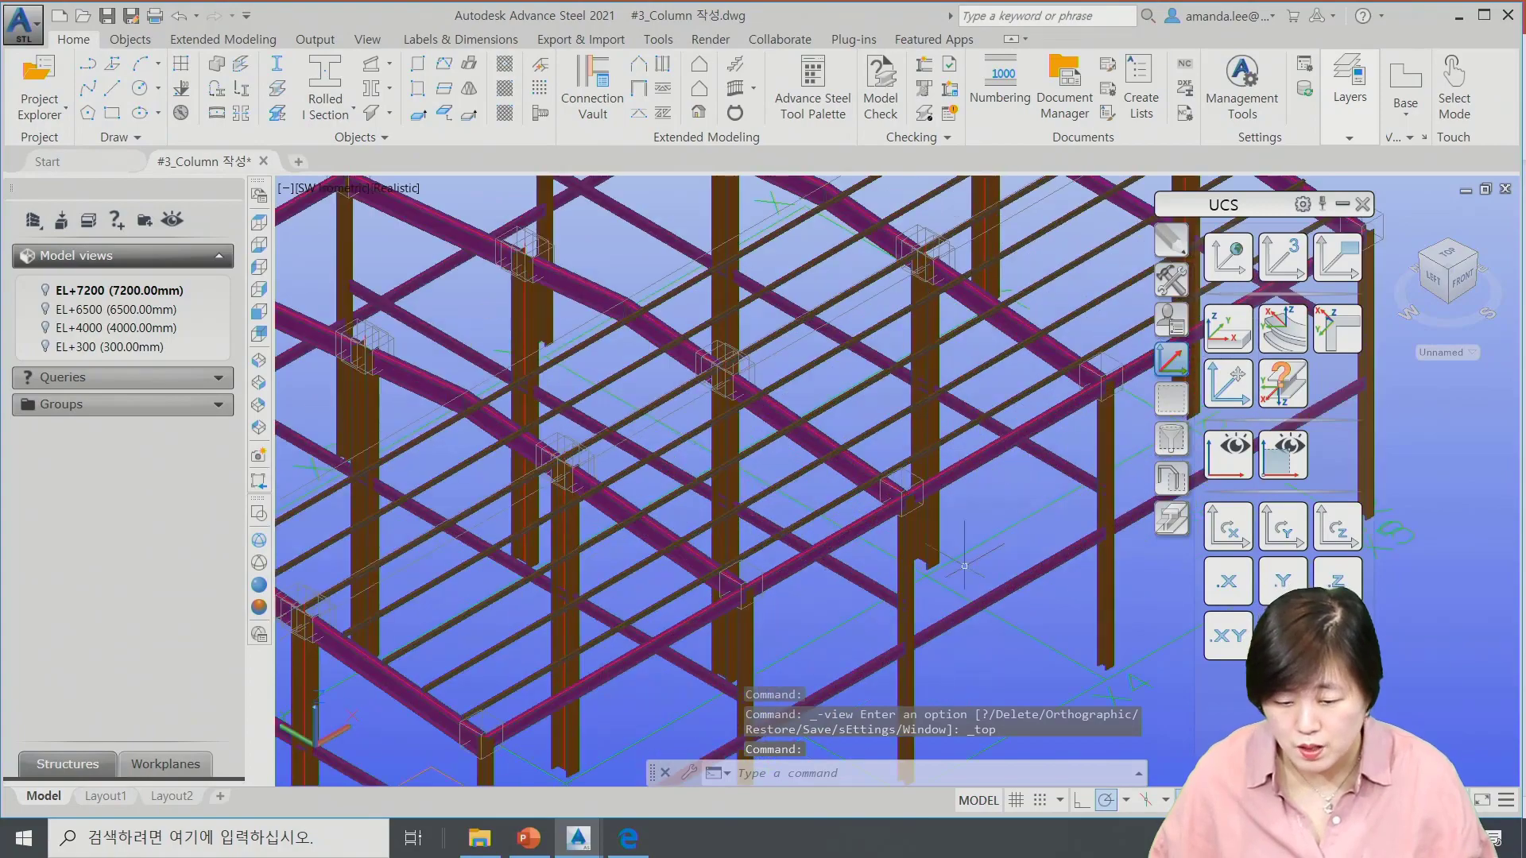
shift+middle_drag(964, 566, 770, 395)
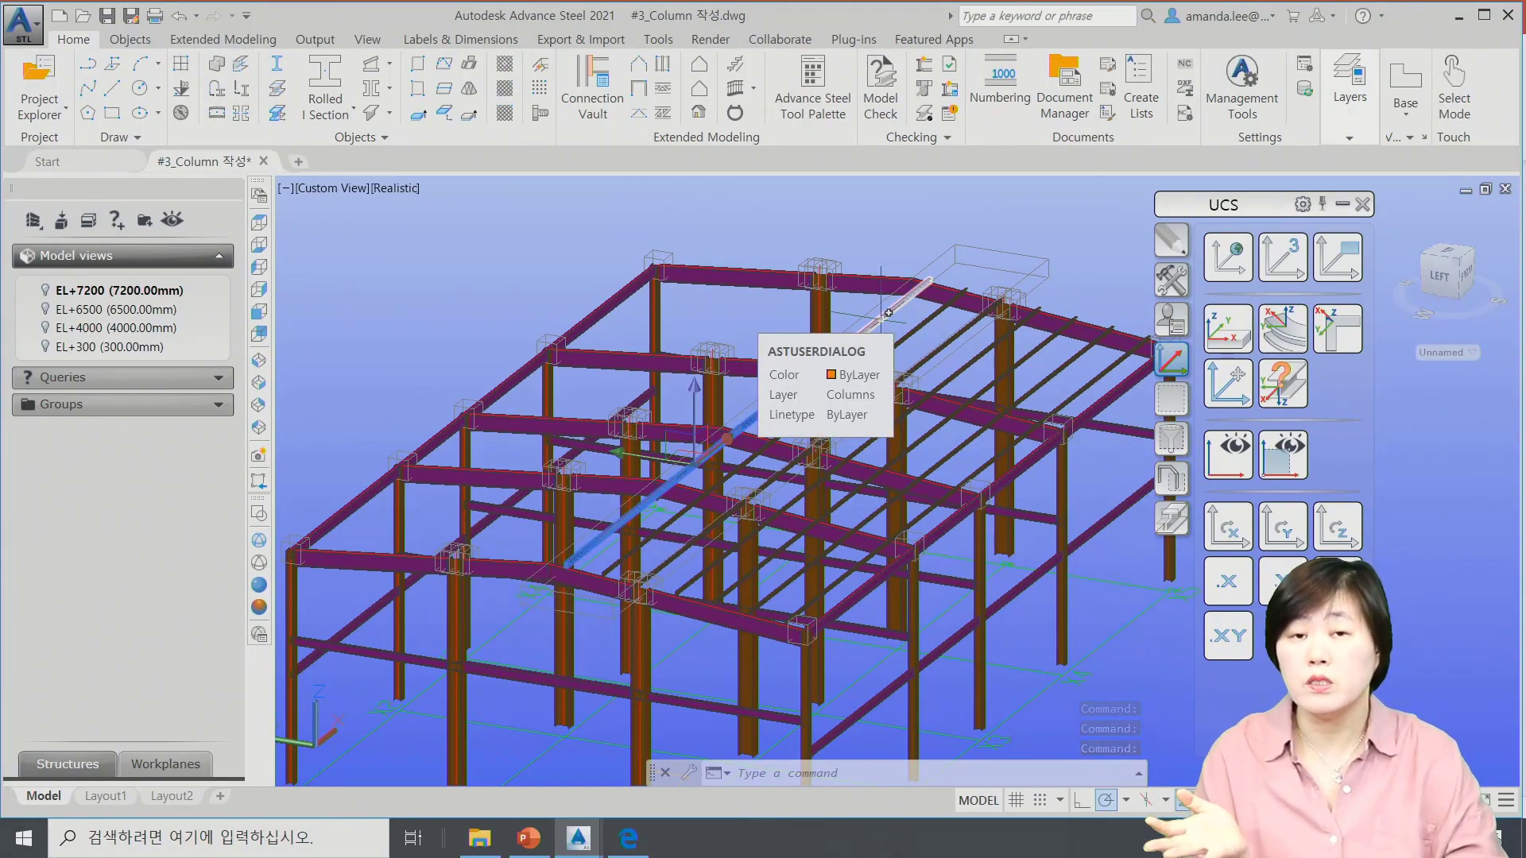
Clear the purlin selection and examine the purlin layout from ridge to eave across all frames from several 3D angles.
scroll(889, 312, up, 3)
key(Escape)
key(Escape)
key(Escape)
scroll(804, 493, down, 2)
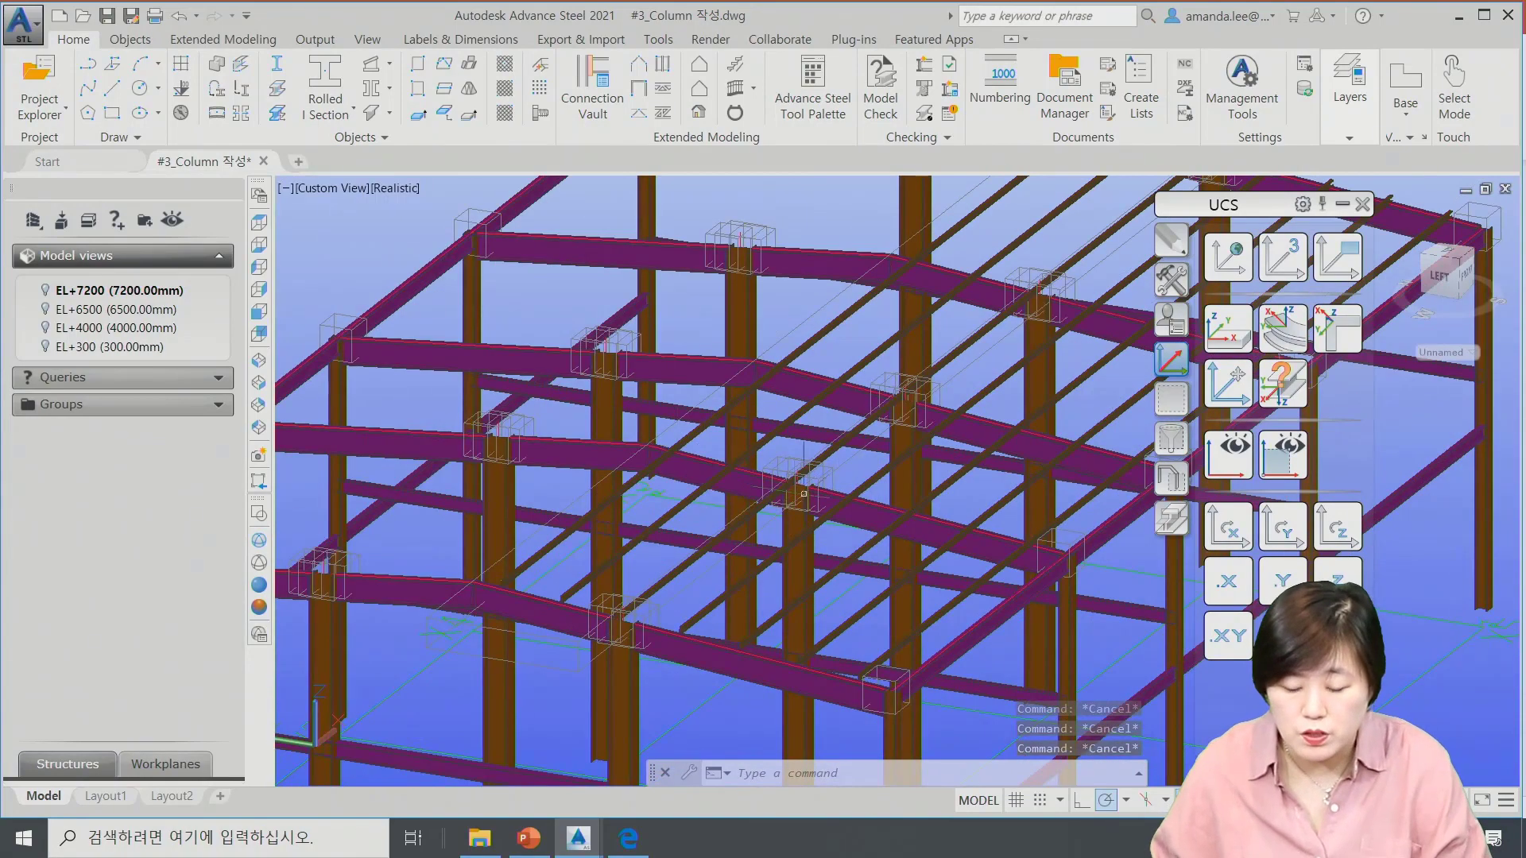
scroll(804, 494, down, 2)
shift+middle_drag(818, 545, 880, 610)
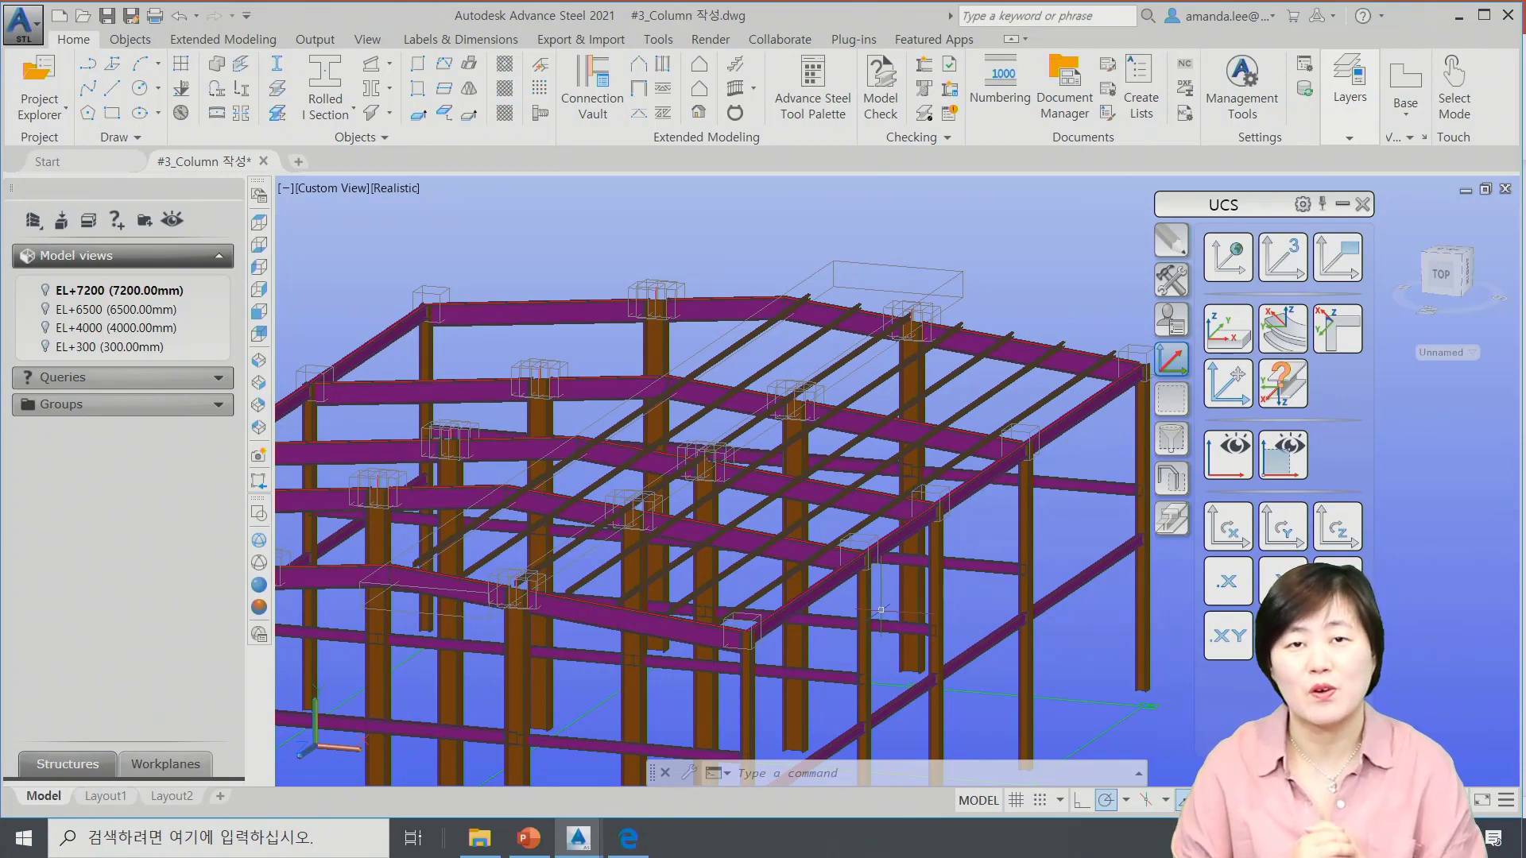
scroll(881, 611, down, 2)
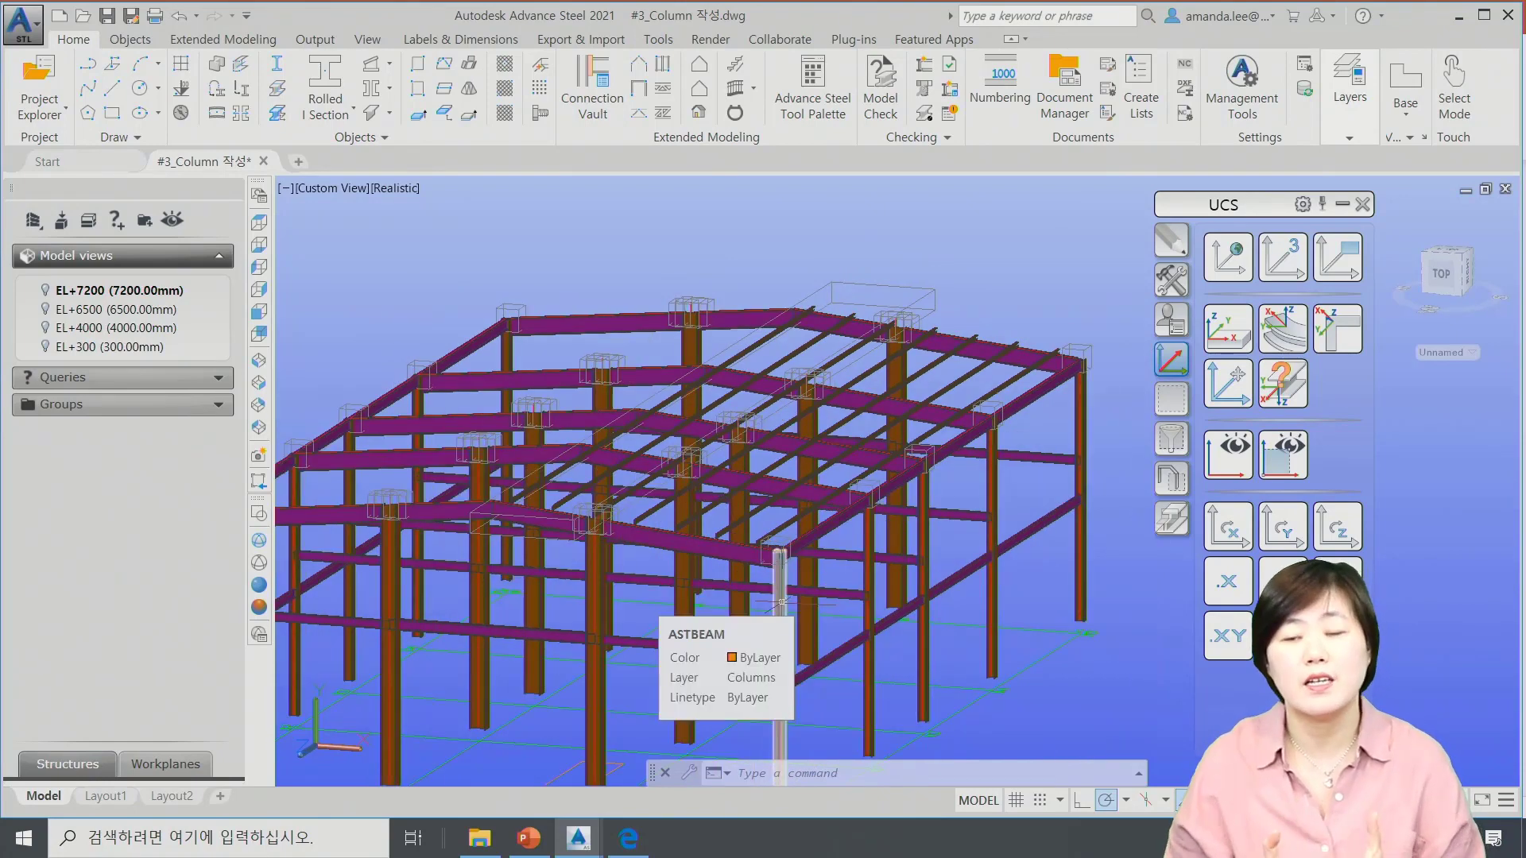